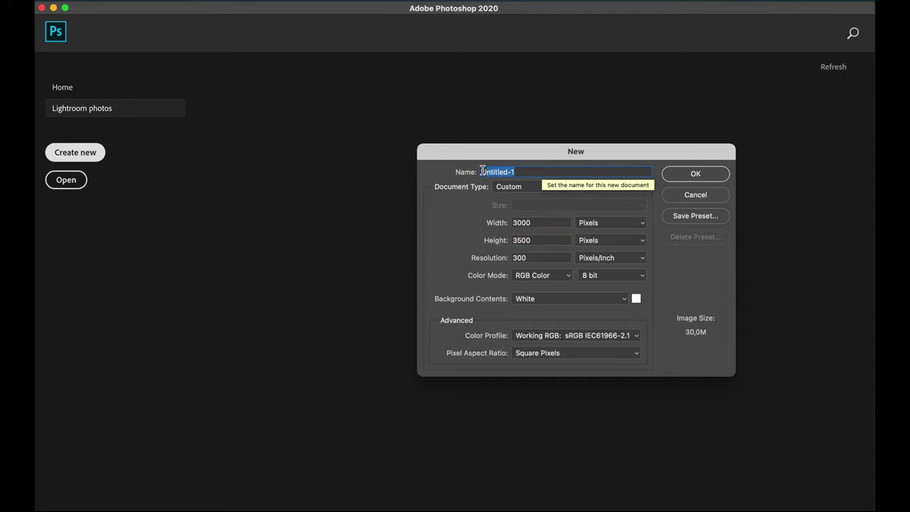
Create the 3000 × 3500 px, 300 ppi document named TSHIRT DESIGN.
type("TSHIRT DESIGN")
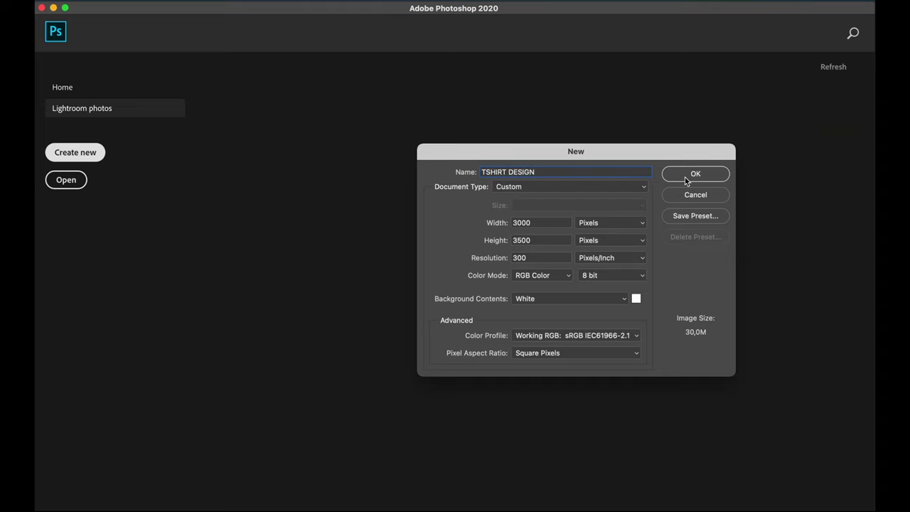
left_click(687, 178)
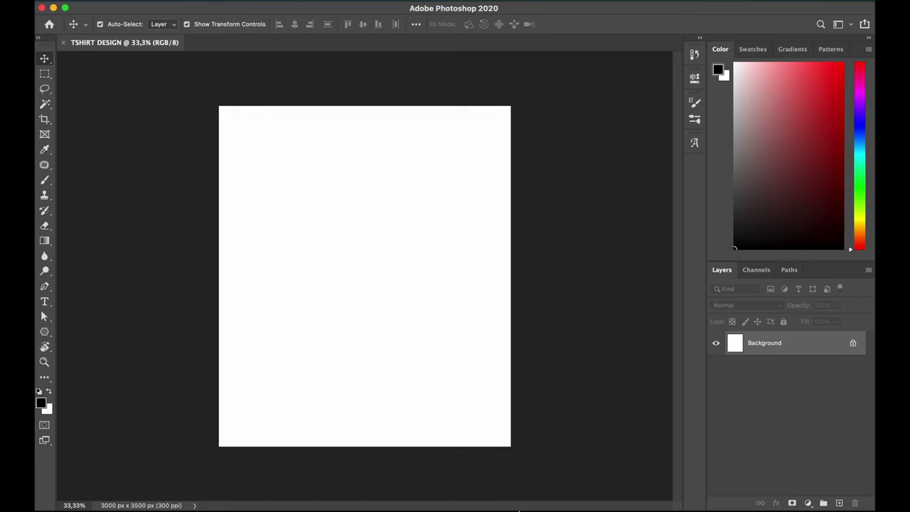
Place the sun and skull images on the canvas and bring the human skull above the sun.
left_click(166, 484)
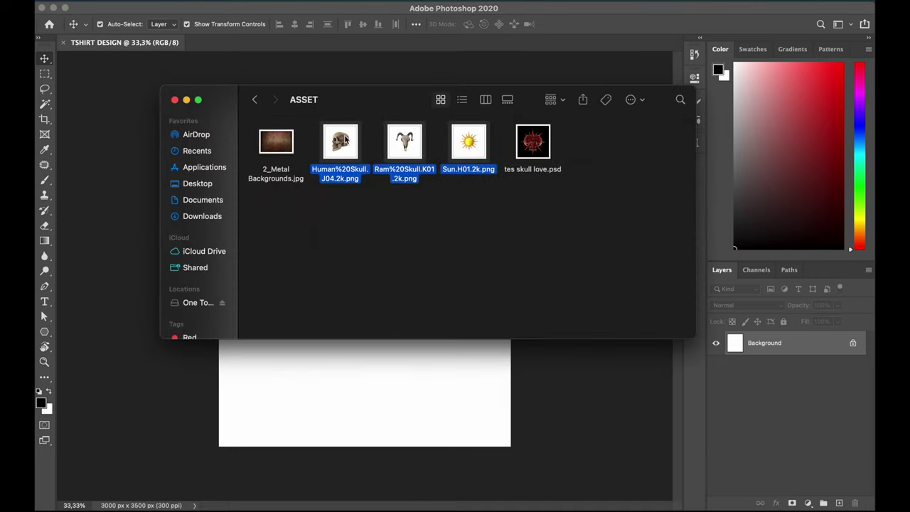
left_click_drag(345, 140, 337, 362)
key("Return")
key("Return")
key("Return")
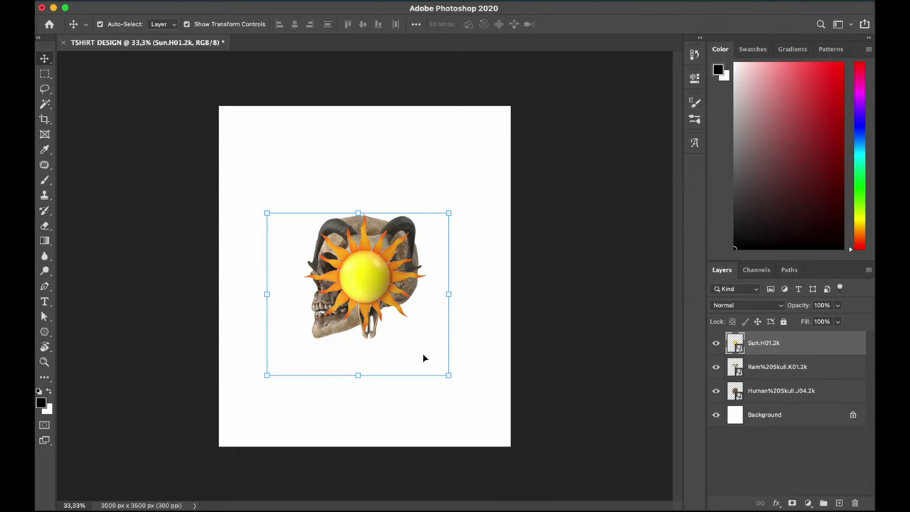
left_click(758, 393)
key("super+shift+bracketright")
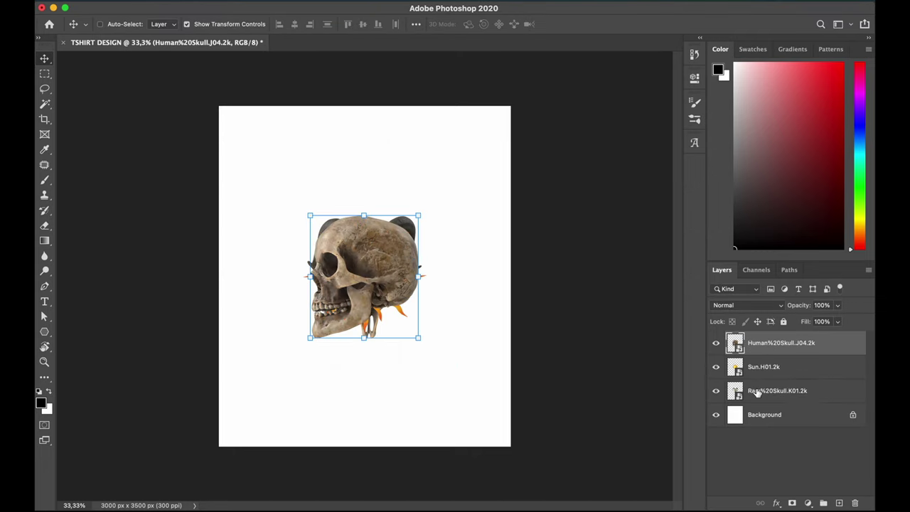
scroll(351, 301, "up", 2)
Enlarge the human skull and rotate it to -75 degrees.
key("super+t")
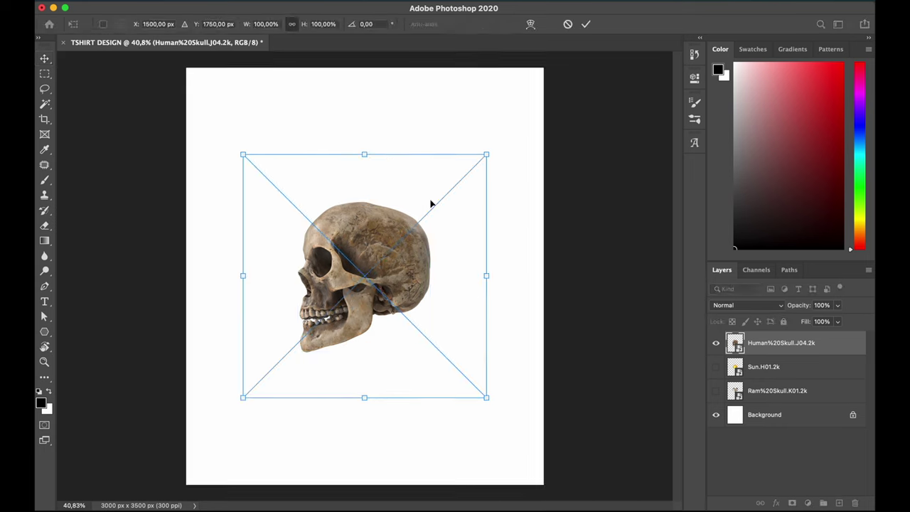
left_click_drag(487, 152, 501, 145)
key("Return")
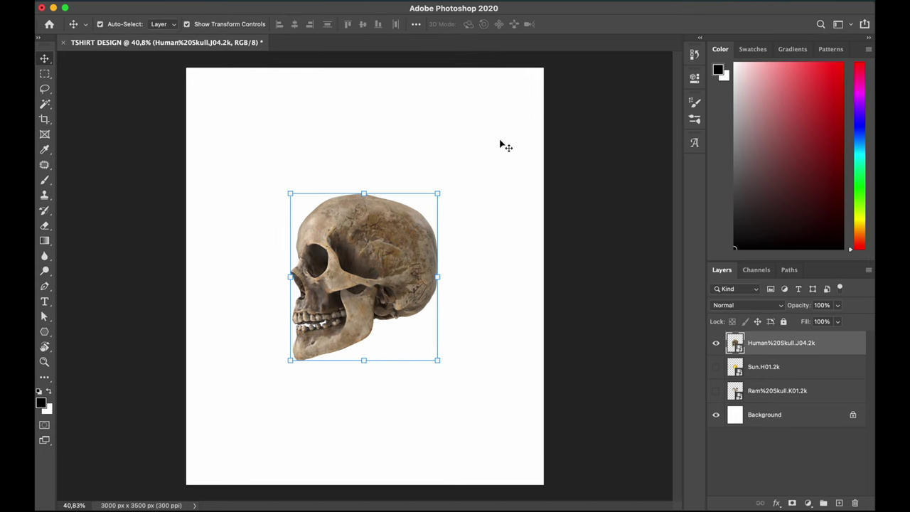
key("super+t")
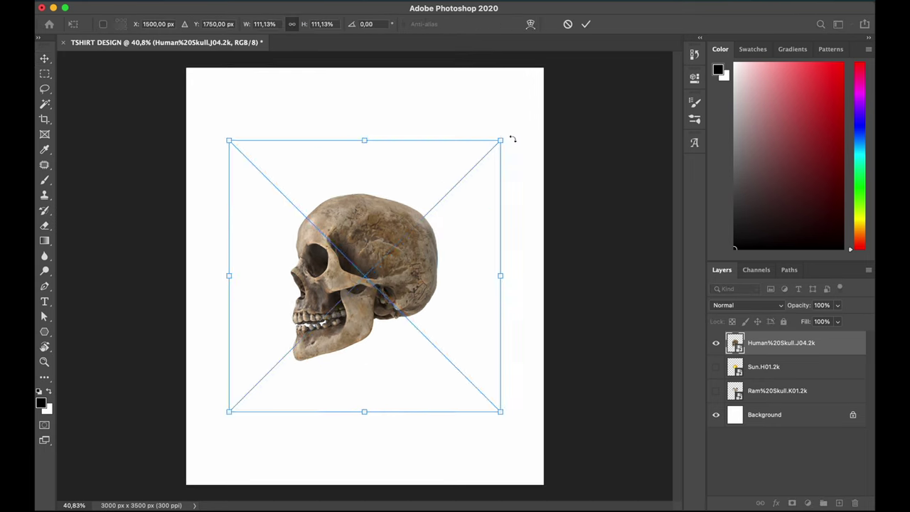
left_click_drag(512, 137, 320, 169)
key("Return")
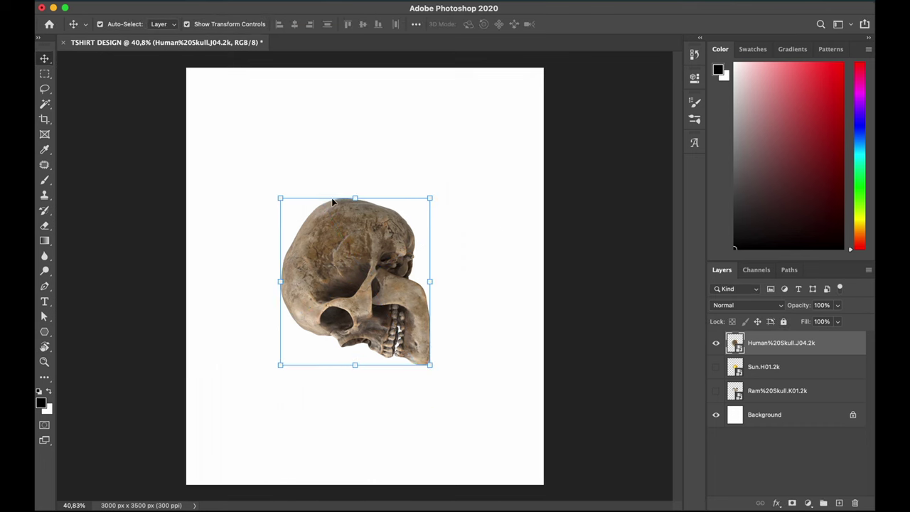
Duplicate the skull, flip the copy horizontally and move it beside the original.
left_click_drag(335, 211, 374, 211)
key("super+t")
right_click(271, 228)
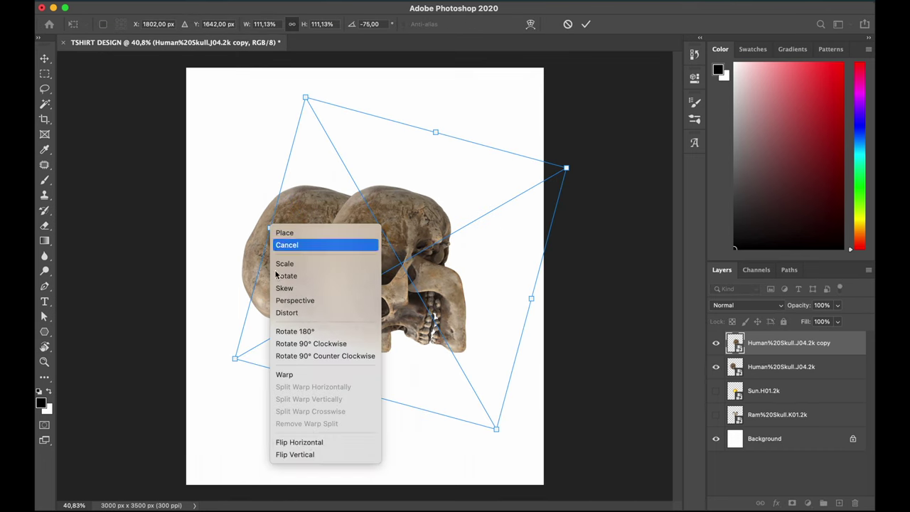
left_click(305, 443)
key("Return")
left_click_drag(352, 291, 441, 293)
key("super+equal")
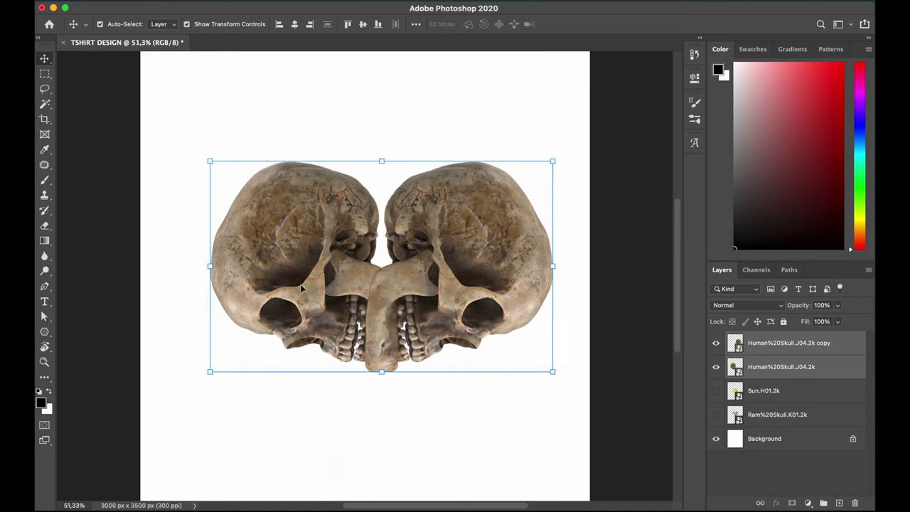
Rescale the skull and shift the mirrored copy slightly to the right.
scroll(373, 363, "down", 1)
key("super+t")
left_click_drag(551, 162, 519, 179)
key("Return")
scroll(369, 350, "up", 3)
mouse_move(370, 353)
left_mouse_down()
mouse_move(393, 348)
mouse_move(377, 351)
left_mouse_up()
scroll(377, 351, "down", 4)
left_click(361, 406)
scroll(361, 279, "up", 4)
Stretch both skulls taller and skew the left skull slightly.
left_click(306, 225)
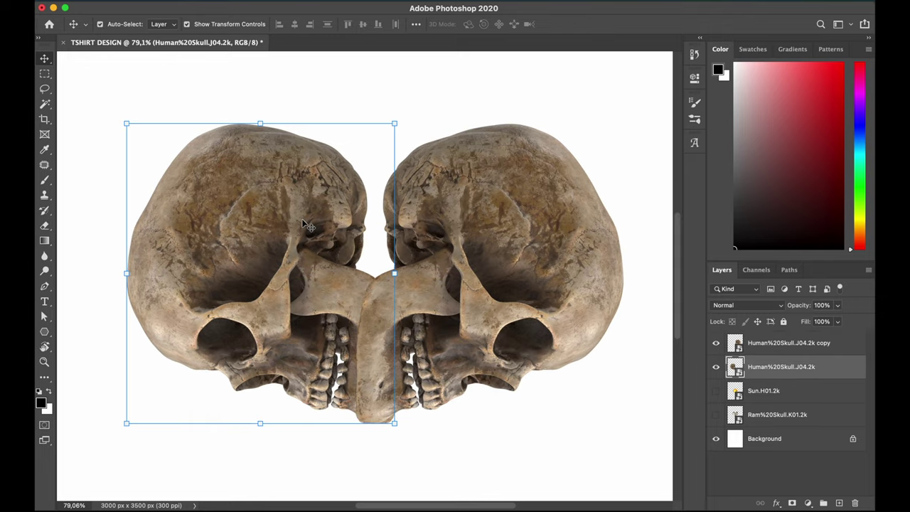
left_click(370, 334, "shift")
left_click_drag(375, 423, 374, 440)
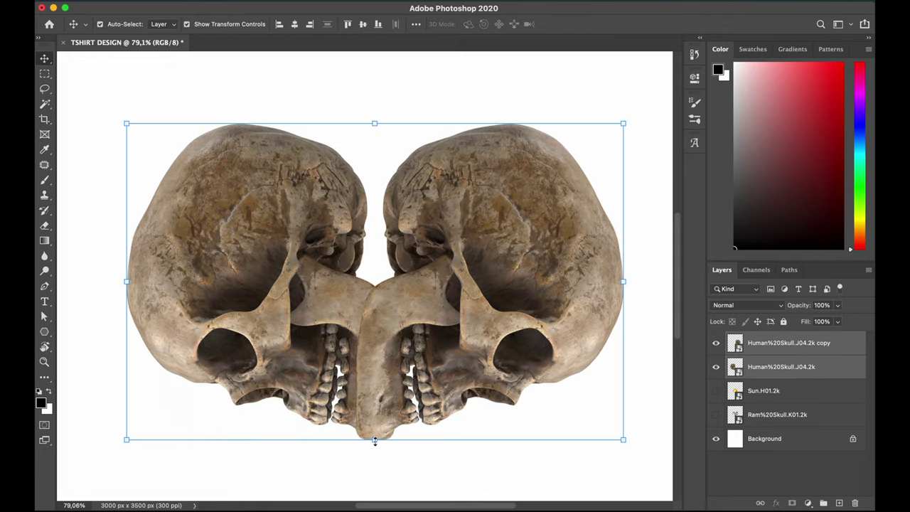
scroll(128, 126, "down", 3)
left_click_drag(384, 177, 391, 182)
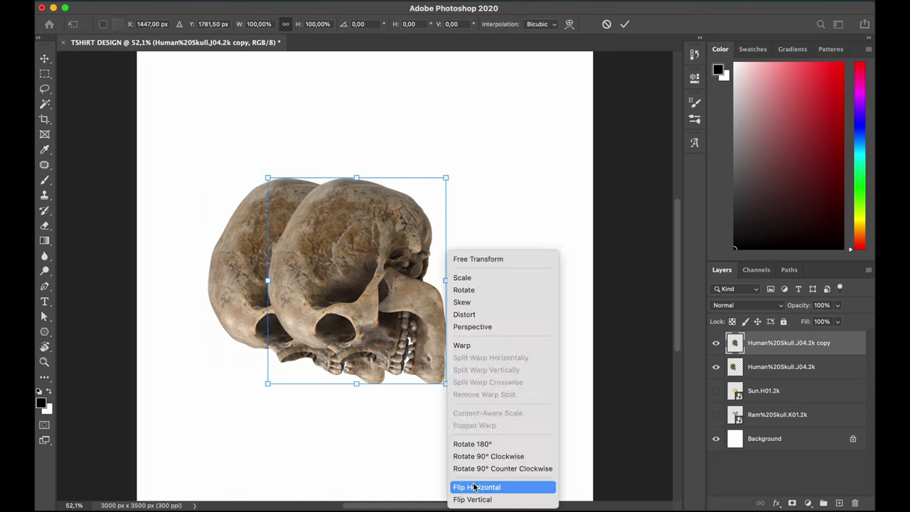
Re-mirror the skull copy beside the original and stretch both skulls a bit taller.
left_click(477, 486)
left_click_drag(448, 271, 475, 244)
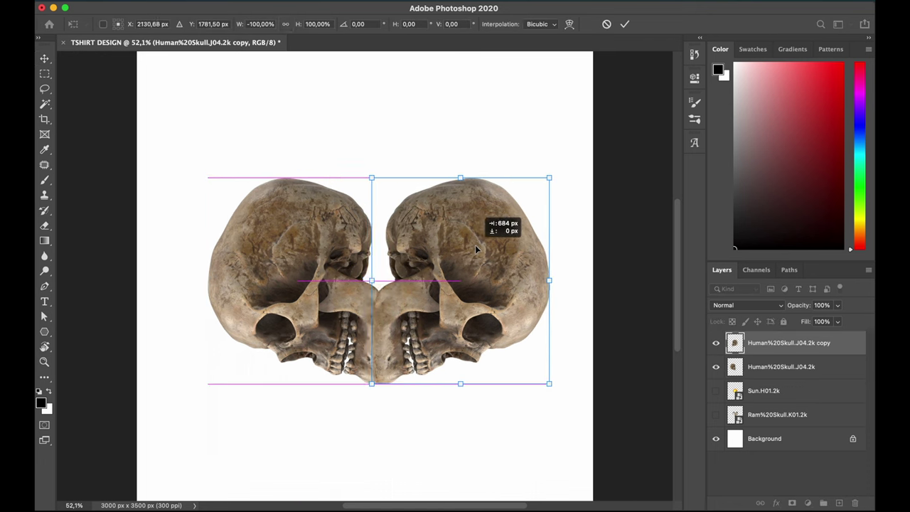
key("Return")
scroll(408, 324, "up", 4)
scroll(408, 328, "down", 4)
left_click(355, 312, "shift")
left_click_drag(371, 367, 372, 372)
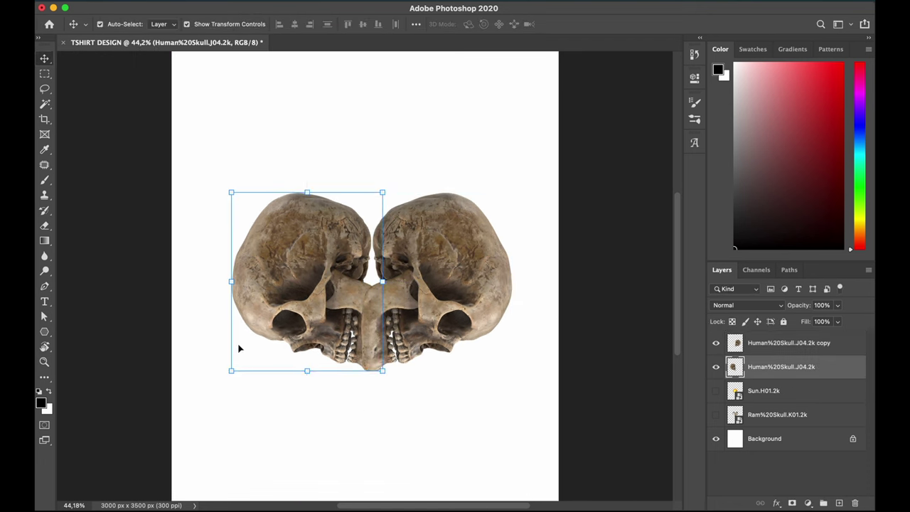
Flip the skull copy horizontally and push it against the other skull.
left_click(789, 342)
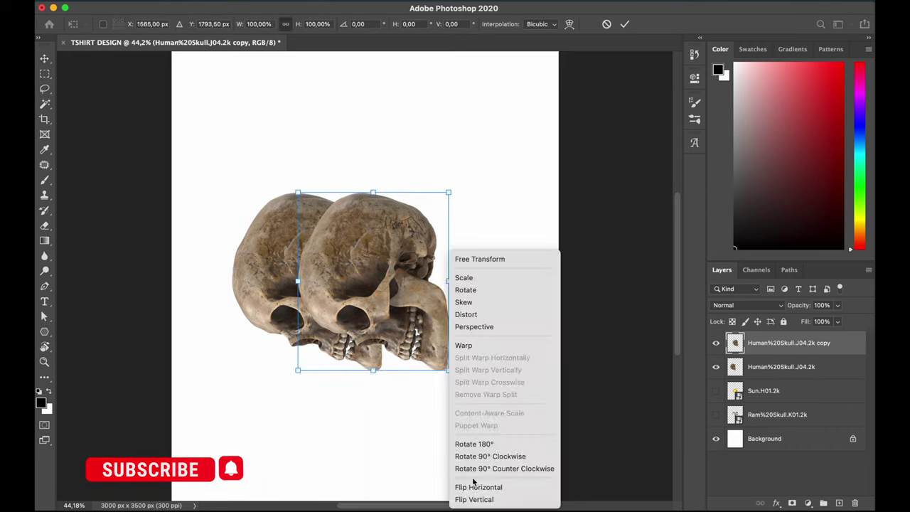
left_click(477, 486)
scroll(413, 314, "up", 3)
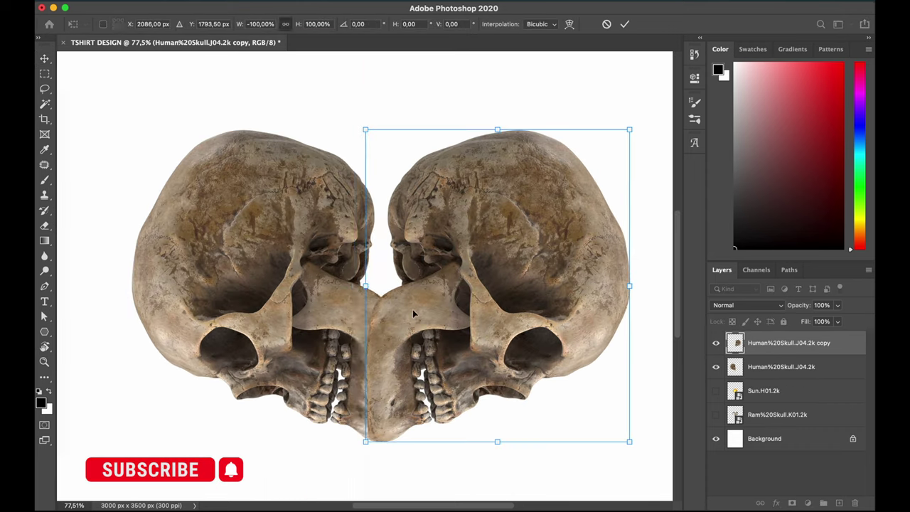
key("Return")
left_click_drag(413, 314, 420, 278)
scroll(430, 126, "down", 2)
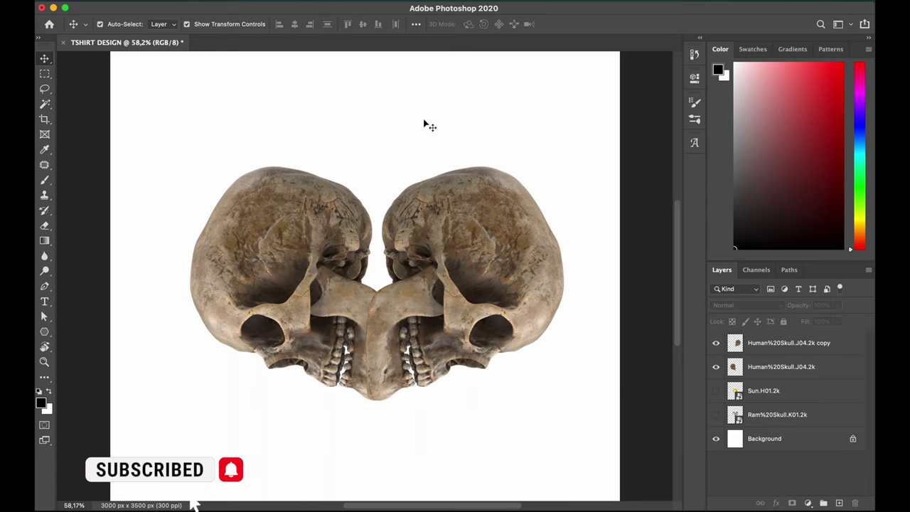
Lasso the left skull's inner edge, copy it to a new layer and move the piece.
left_click(339, 311)
scroll(340, 312, "up", 3)
left_click(44, 89)
scroll(341, 284, "up", 2)
mouse_move(324, 90)
left_mouse_down()
mouse_move(370, 143)
mouse_move(306, 370)
left_mouse_up()
right_click(352, 202)
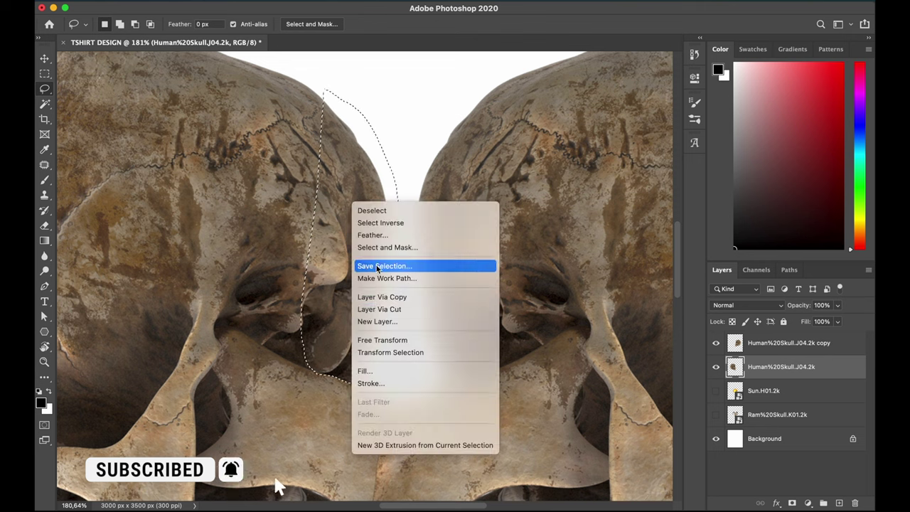
left_click(382, 296)
key("v")
left_click_drag(382, 296, 352, 384)
key("ctrl+bracketleft")
Drop the copied piece beside the original skull and merge the two skulls into one layer.
scroll(366, 306, "down", 2)
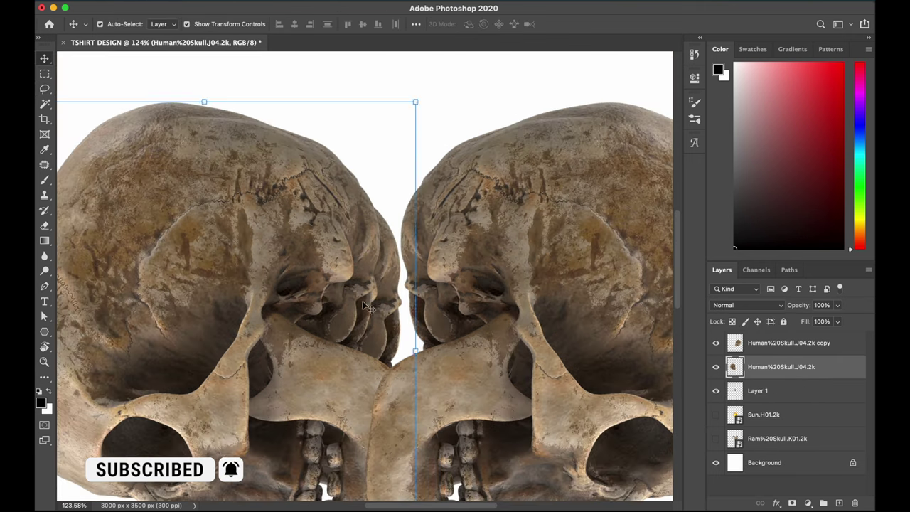
scroll(373, 244, "down", 2)
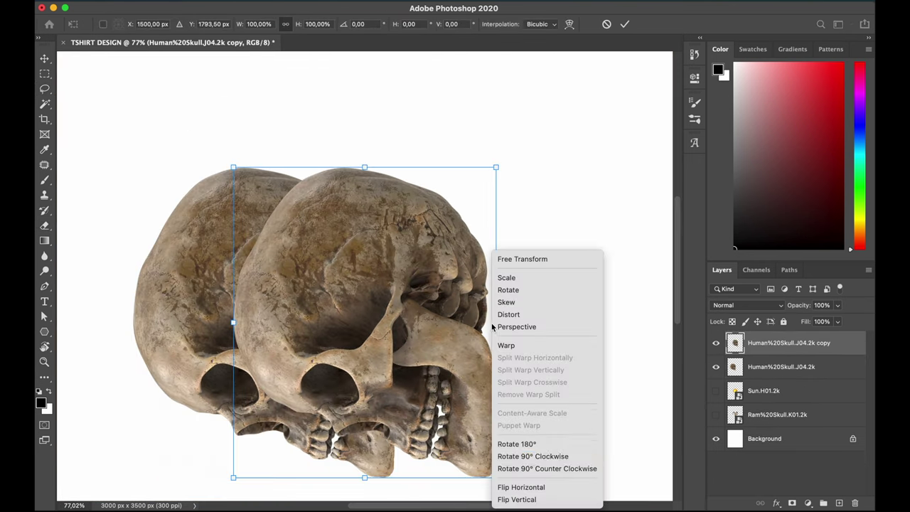
left_click_drag(558, 379, 558, 379)
scroll(416, 312, "down", 2)
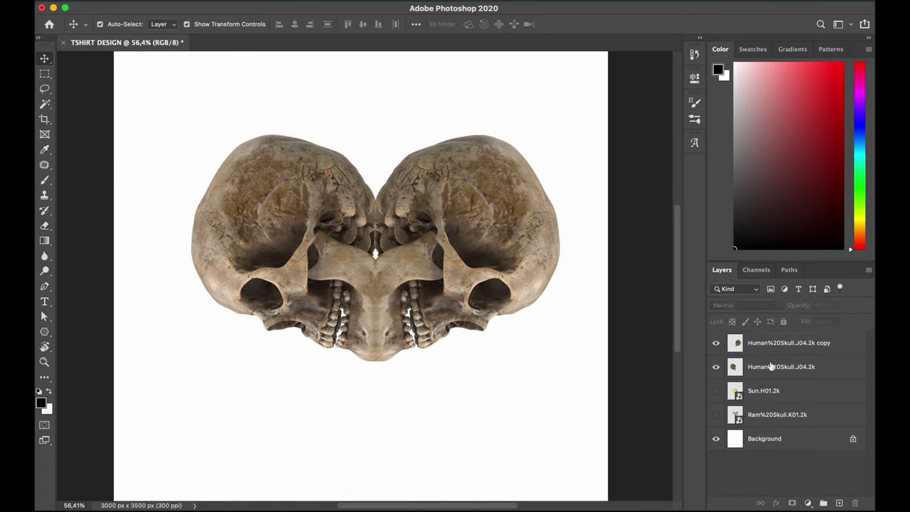
key("ctrl+e")
Move the ram skull layer to the top, enlarge it and centre it over the human skulls.
key("ctrl+t")
left_click_drag(777, 390, 772, 380)
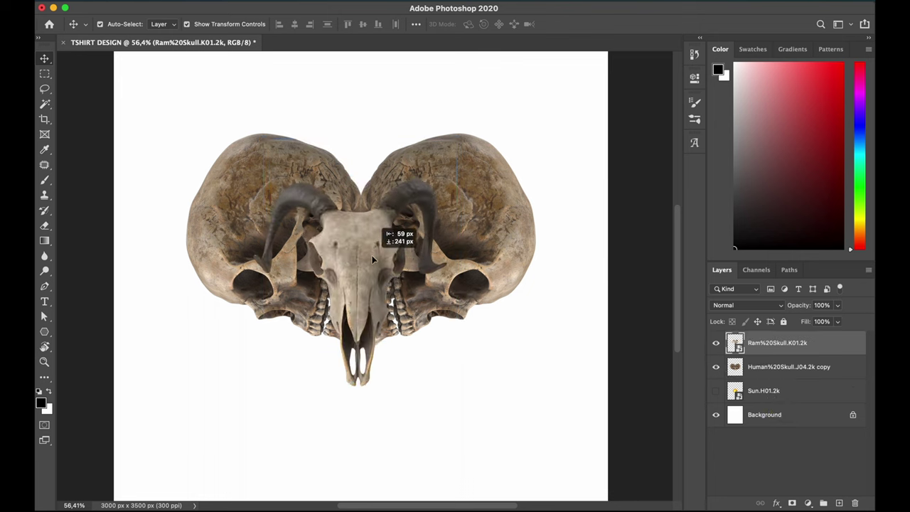
left_click_drag(377, 226, 379, 224)
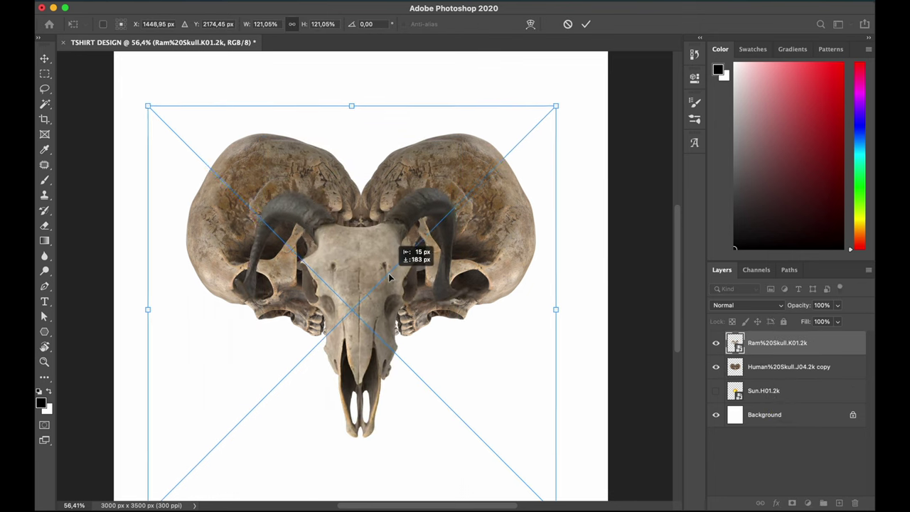
left_click_drag(403, 248, 433, 217)
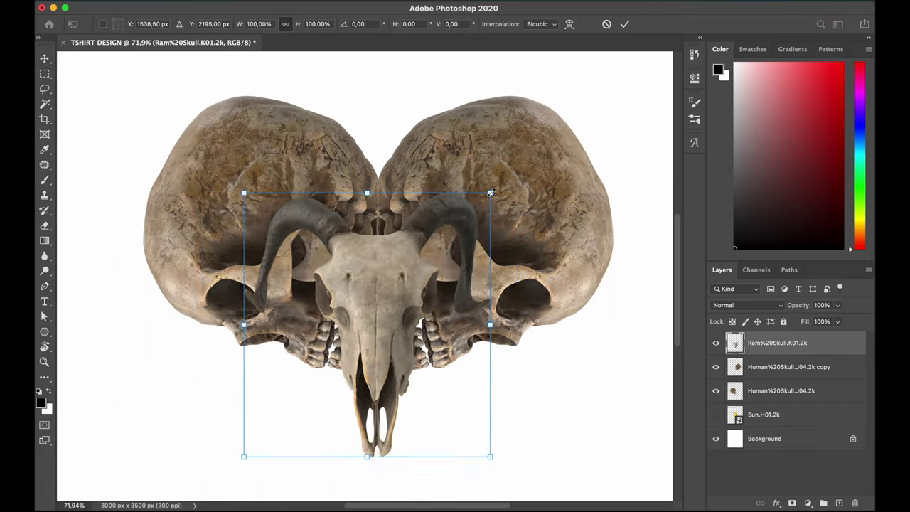
left_click_drag(448, 284, 418, 285)
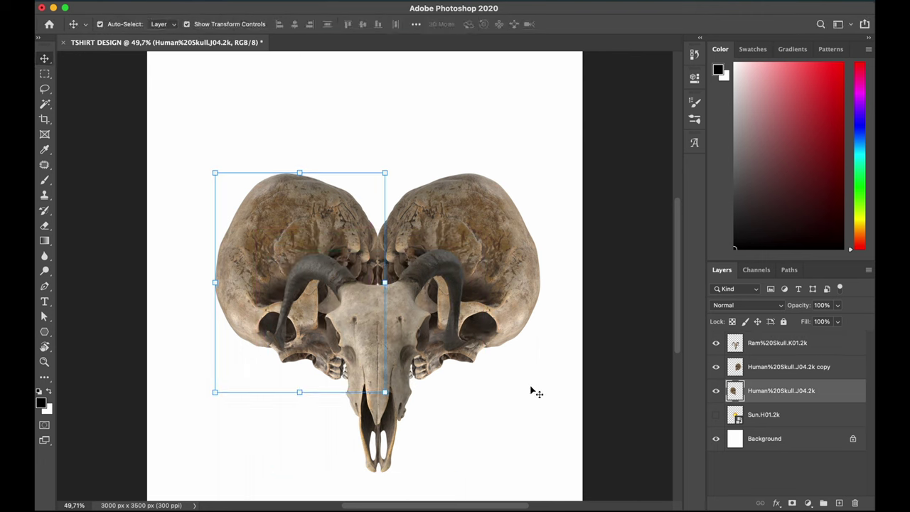
Stretch the human skull downward, skew its lower corner and adjust the copy's position.
mouse_move(299, 387)
left_mouse_down()
mouse_move(300, 403)
mouse_move(297, 394)
left_mouse_up()
left_click_drag(384, 393, 378, 402)
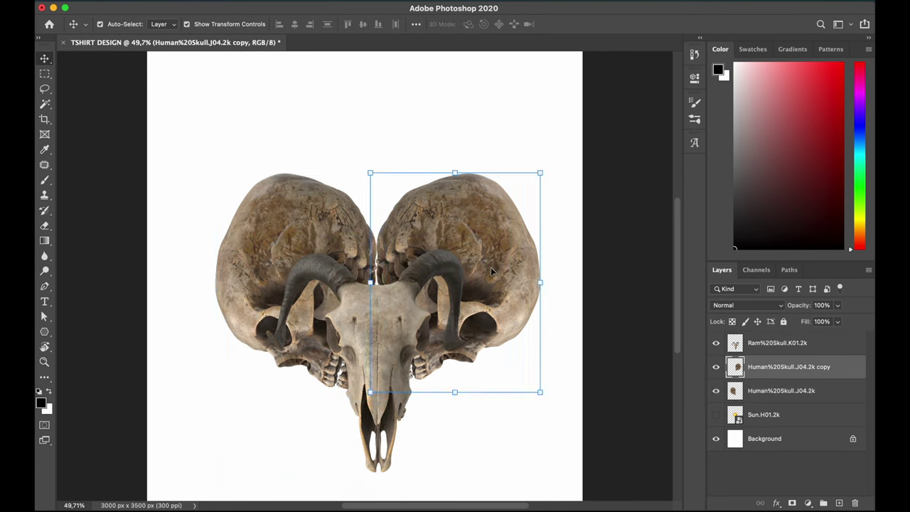
left_click_drag(490, 266, 461, 267)
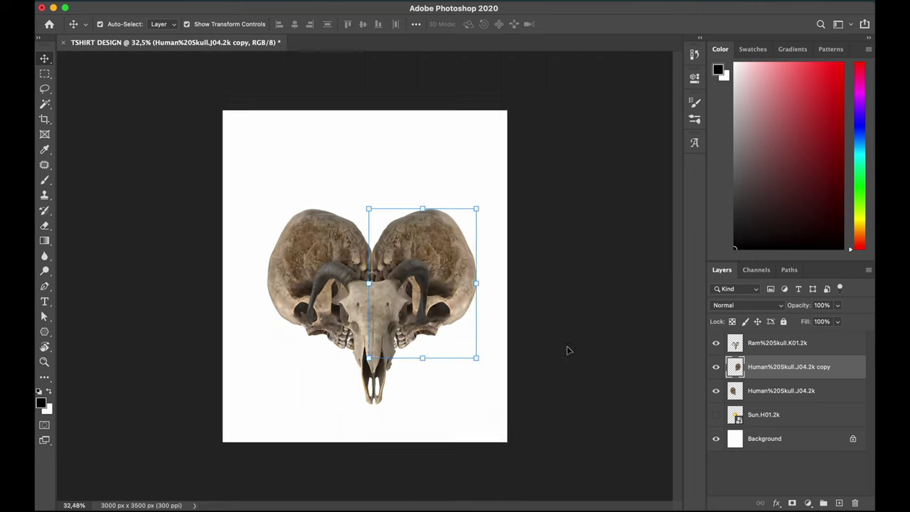
left_click(569, 304)
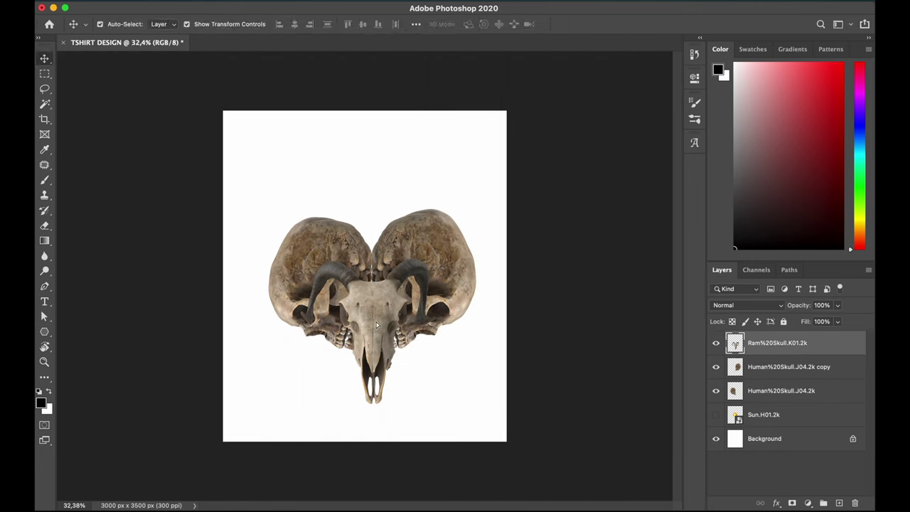
Scale the ram skull up slightly and move the human skull copy beside the original.
key("ctrl+t")
left_click_drag(429, 260, 437, 252)
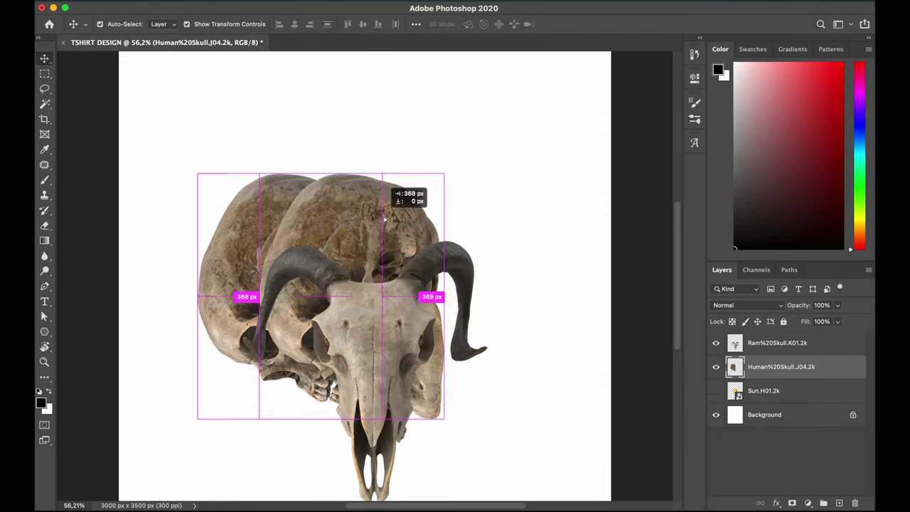
left_click_drag(390, 187, 477, 227)
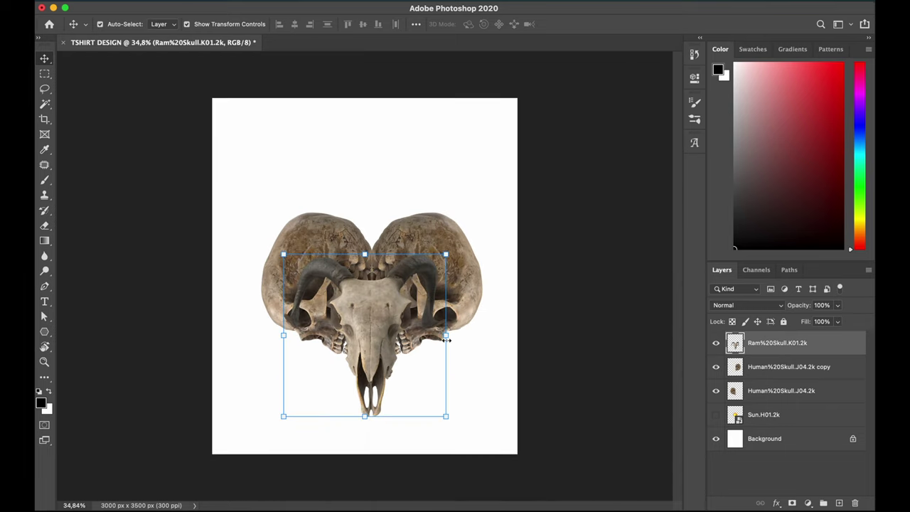
scroll(434, 329, "up", 3)
scroll(370, 309, "up", 3)
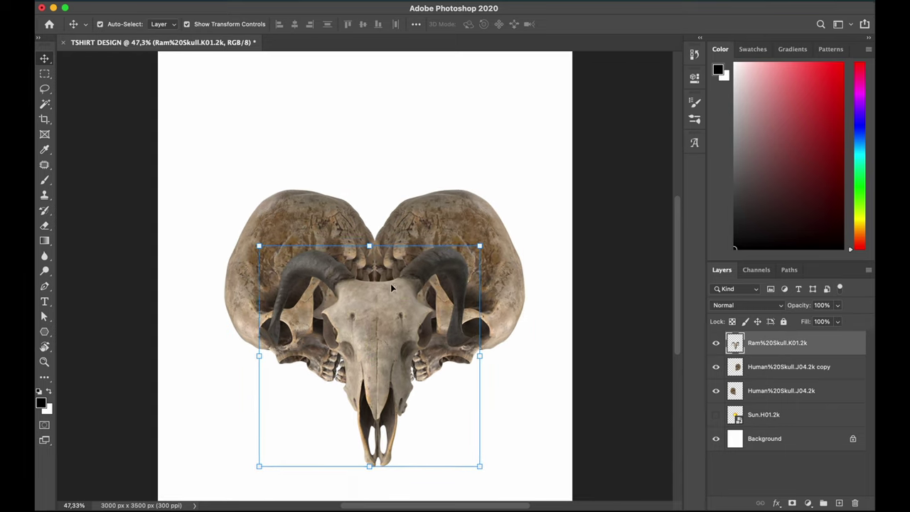
Stretch the ram skull taller, set the human skull in its heart position, and lower the ram skull.
key("ctrl+t")
left_click_drag(422, 249, 406, 263)
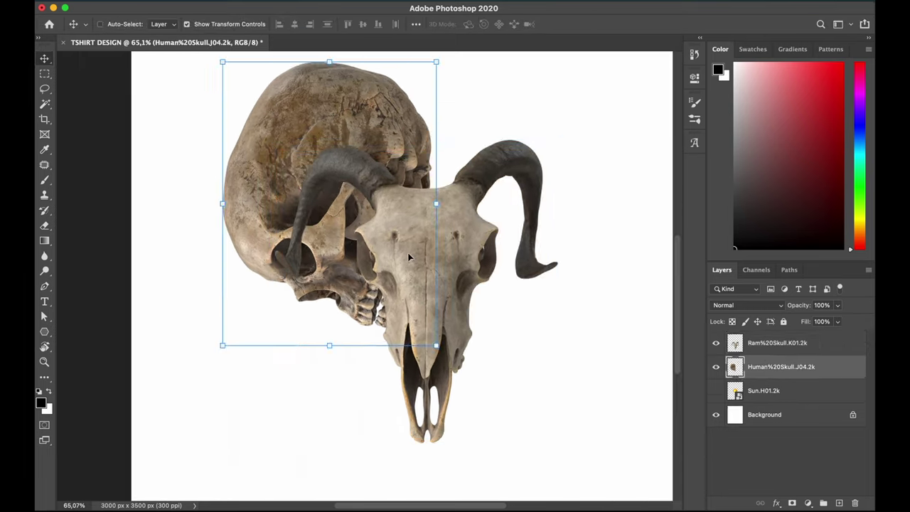
left_click_drag(423, 119, 423, 130)
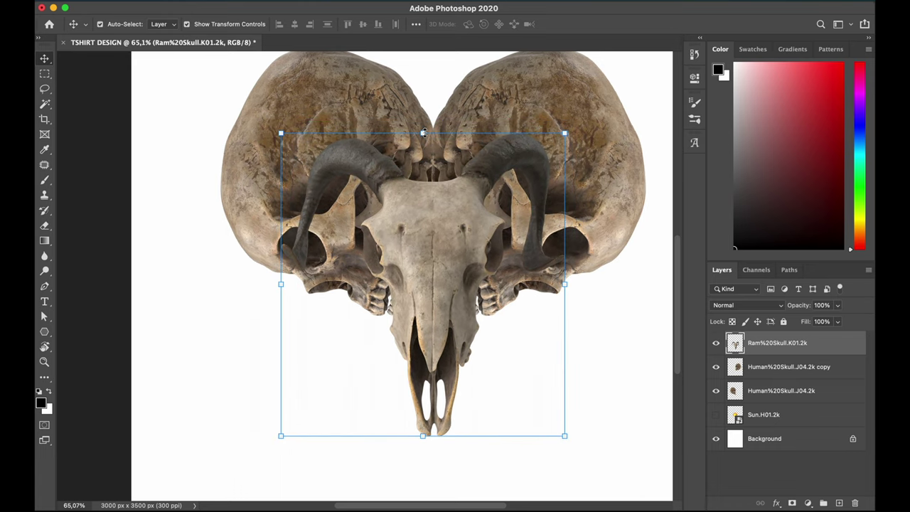
left_click_drag(305, 269, 325, 296)
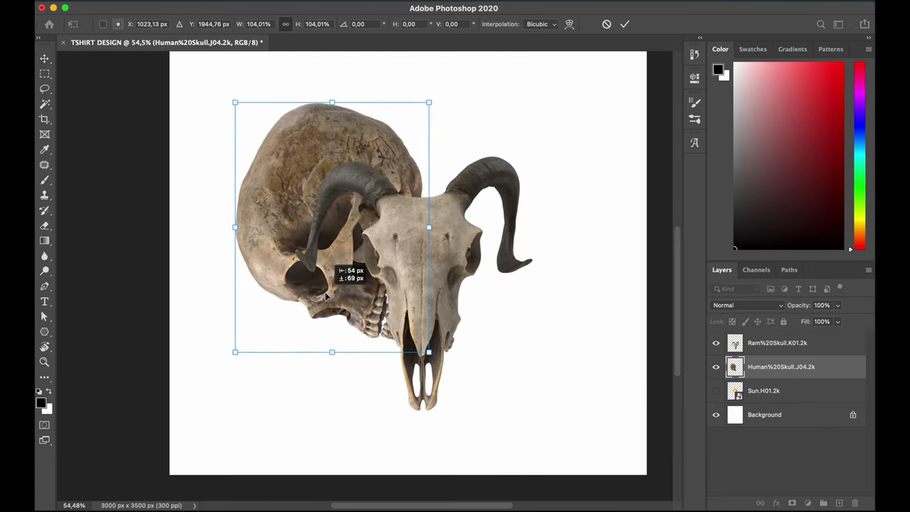
key("Return")
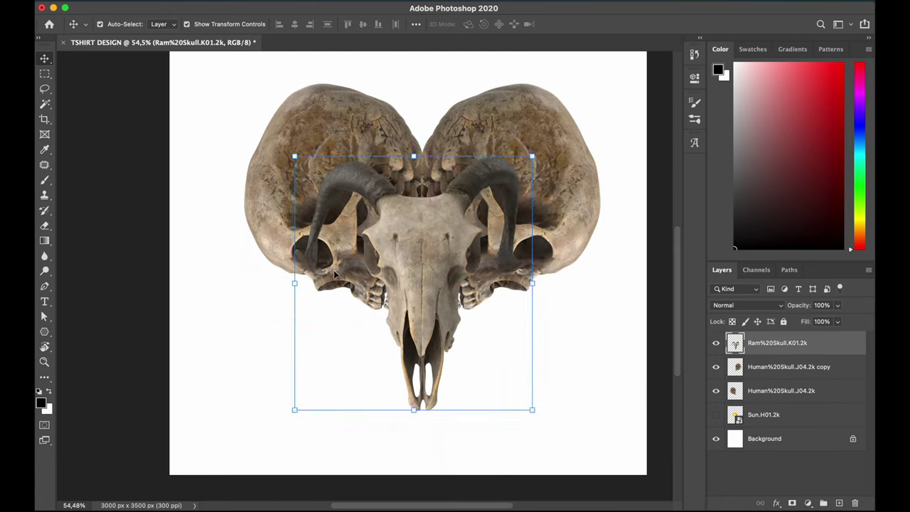
left_click_drag(448, 277, 449, 340)
key("Return")
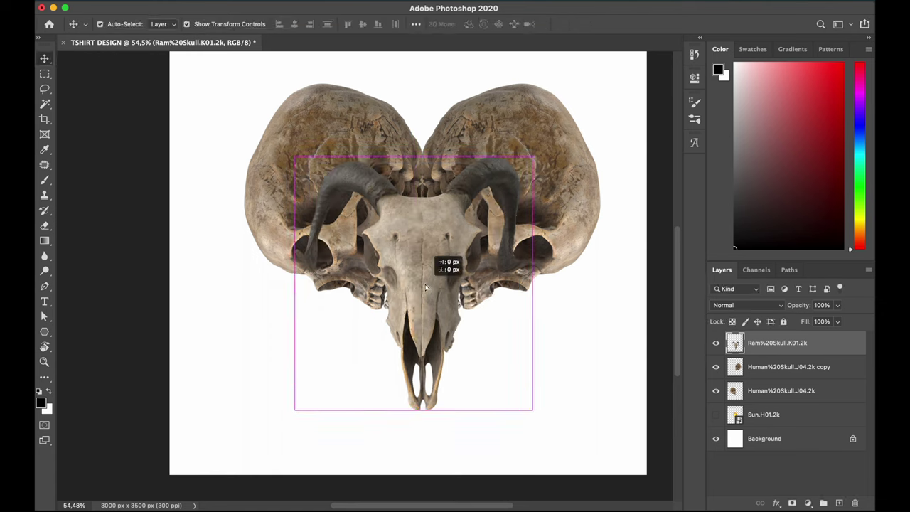
Transform both human skulls together, then select the ram skull for transforming.
left_click(334, 142)
left_click(445, 111, "shift")
key("ctrl+t")
key("Return")
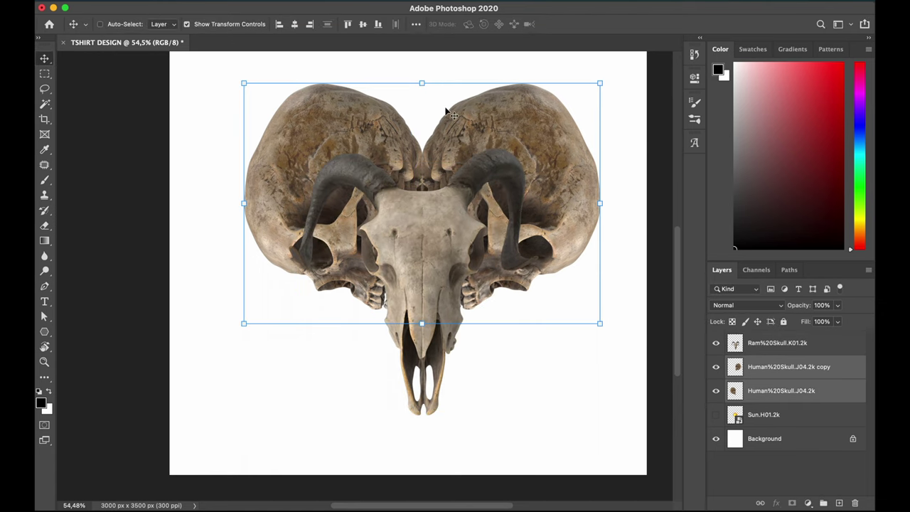
left_click(497, 207)
key("ctrl+t")
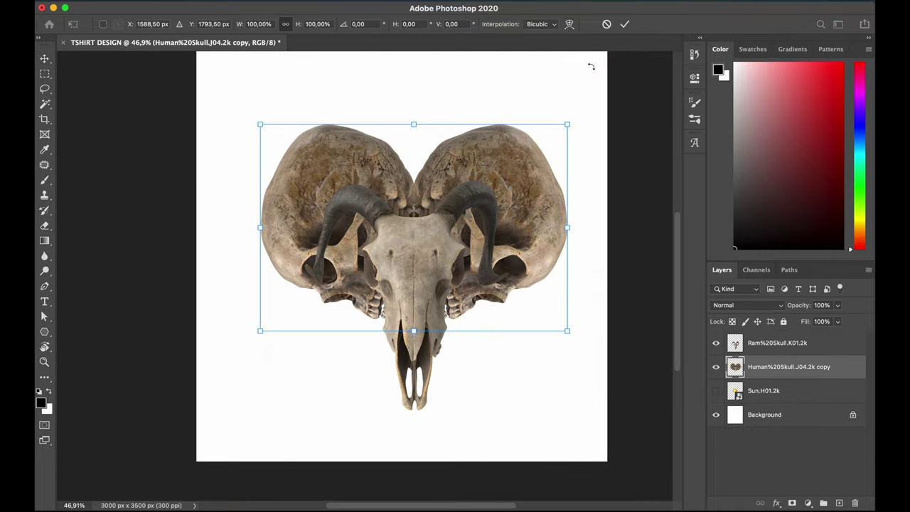
Warp the skulls' bottom edge into a curve and move the copied horn into place.
left_click_drag(363, 332, 365, 384)
left_click_drag(465, 331, 464, 365)
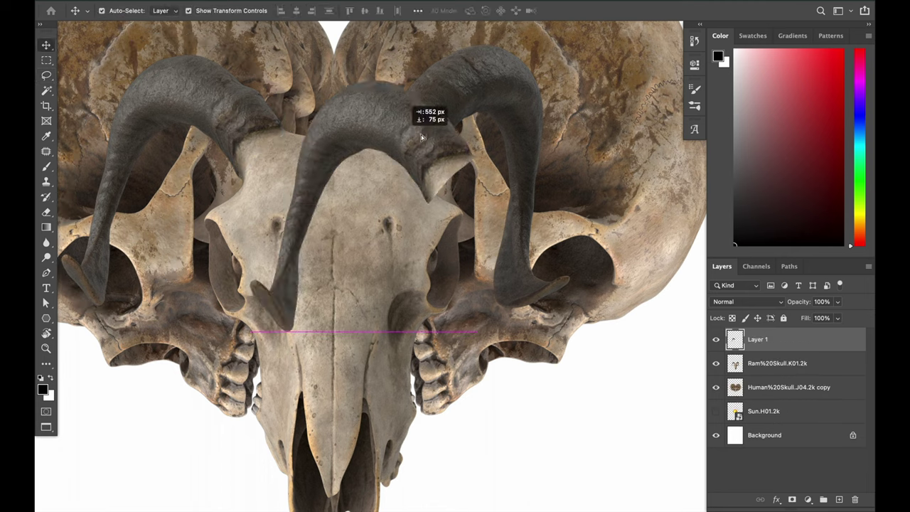
left_click_drag(409, 106, 498, 78)
Enlarge the sun and move it lower, then add a Gradient Map adjustment layer.
left_click(765, 362)
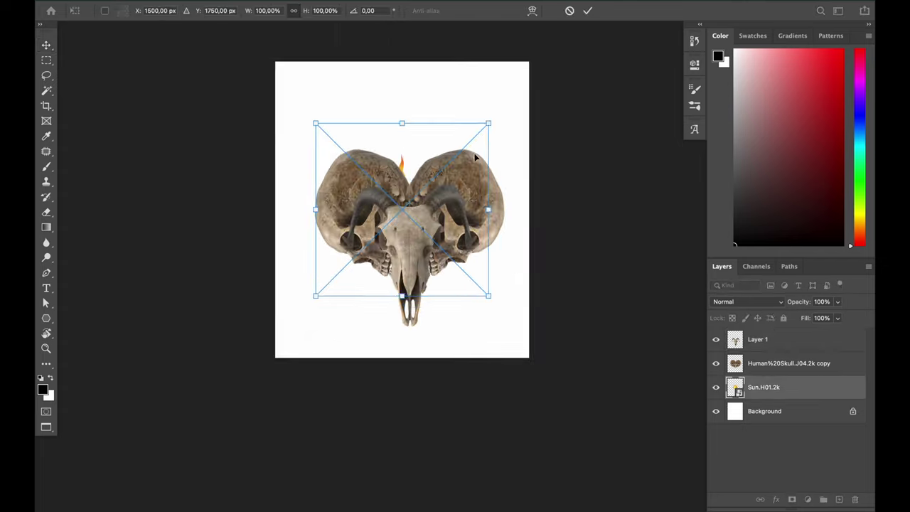
left_click_drag(476, 158, 393, 166)
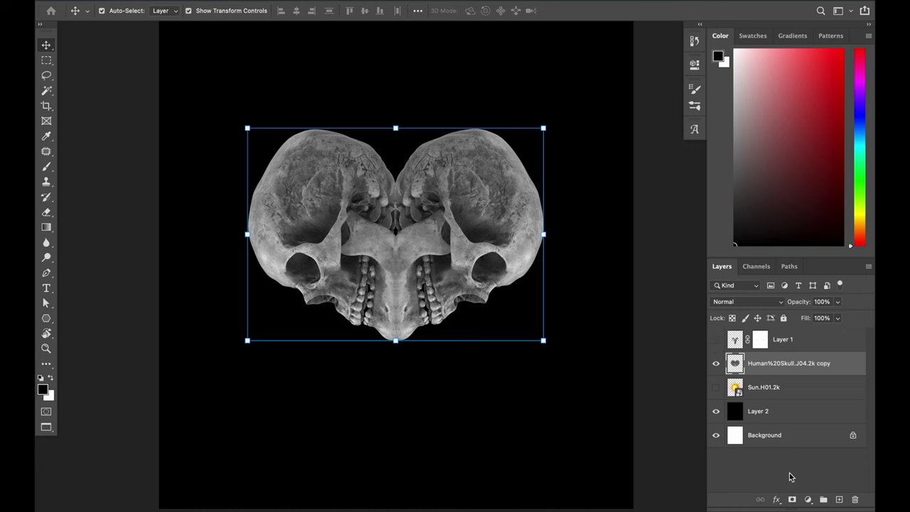
left_click(808, 499)
Add a Gradient Map to the skulls with an orange stop at 57% and a yellow right end.
left_click(843, 277)
left_click(602, 107)
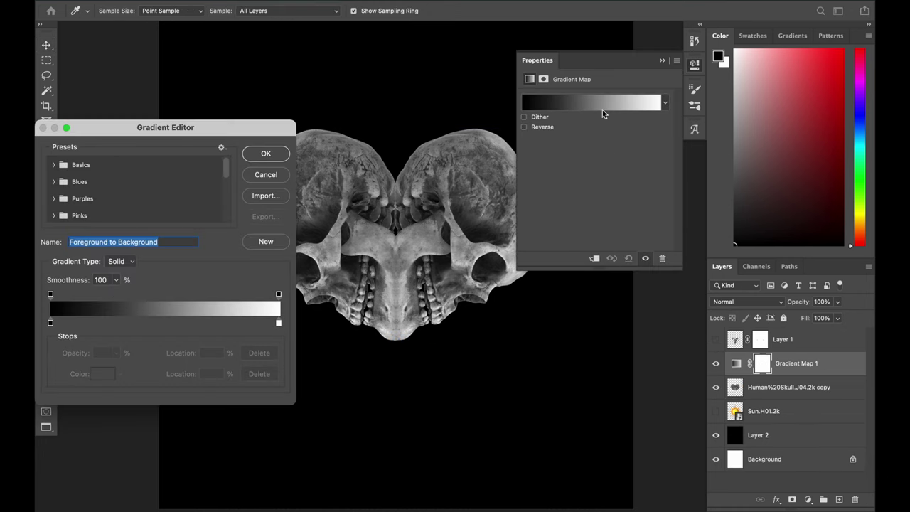
left_click_drag(162, 126, 693, 186)
left_click(708, 382)
left_click(630, 432)
left_click(654, 122)
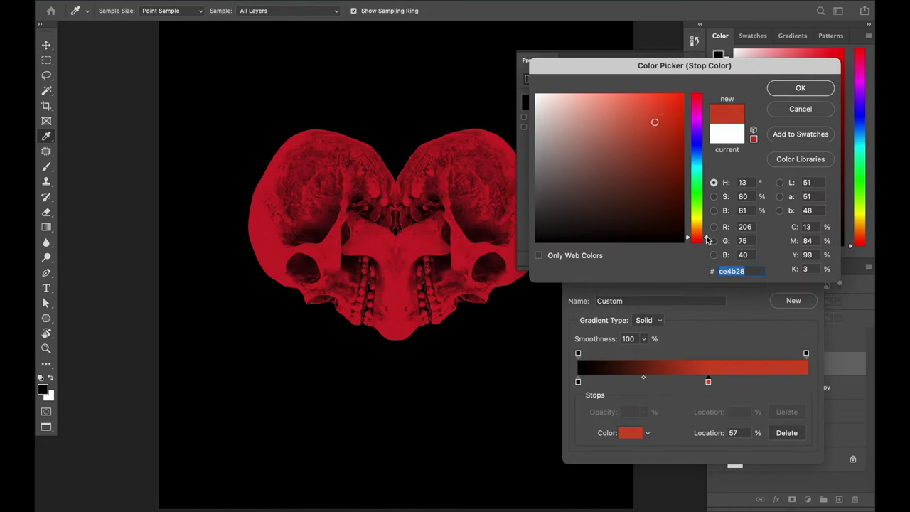
left_click(697, 231)
left_click(801, 87)
left_click(803, 382)
Change the 57% stop to deep red and move it to 65%.
left_click(630, 432)
left_click(609, 106)
left_click(801, 87)
left_click(708, 381)
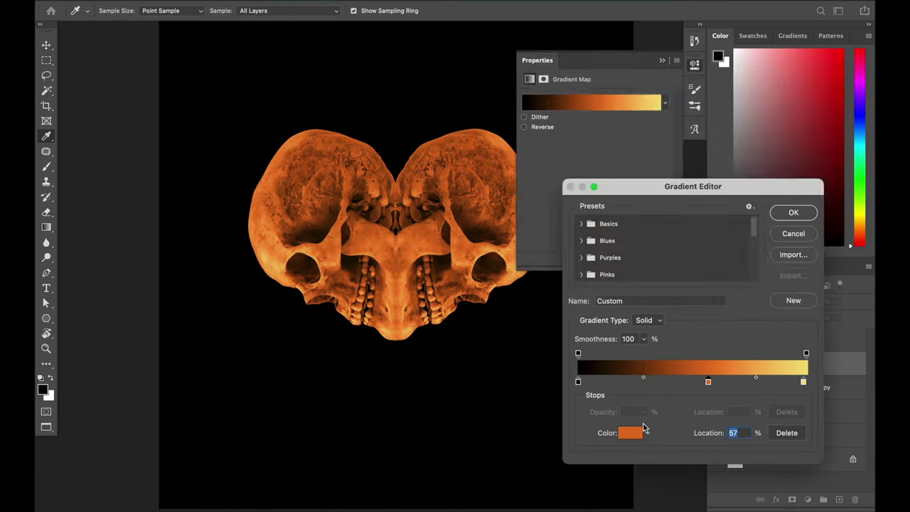
left_click(630, 432)
mouse_move(696, 232)
left_mouse_down()
mouse_move(695, 103)
mouse_move(635, 152)
mouse_move(630, 134)
left_mouse_up()
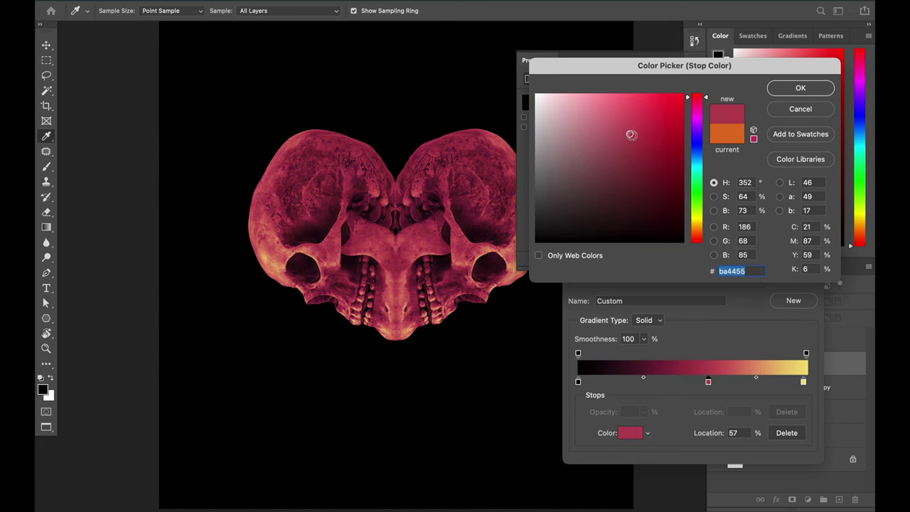
key("Return")
left_click_drag(708, 382, 726, 382)
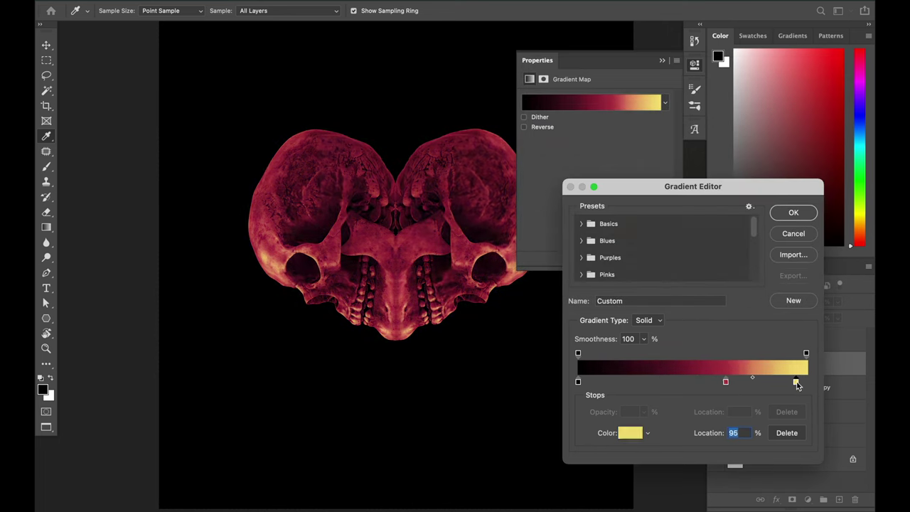
double_click(725, 381)
key("Return")
key("Return")
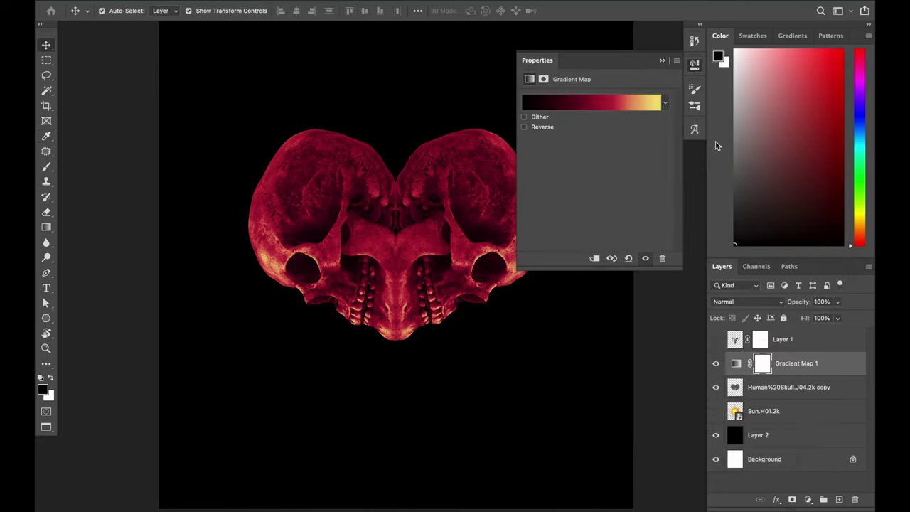
left_click(669, 60)
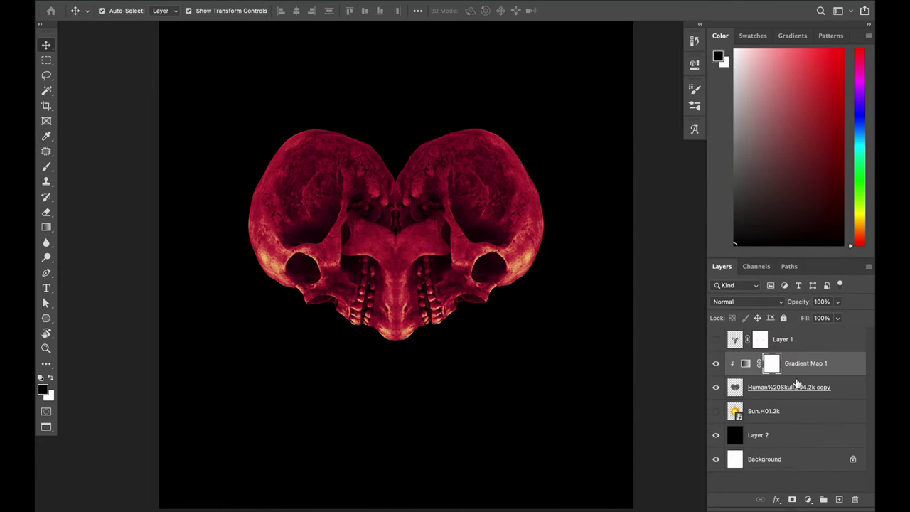
Show the ram skull layer and give it its own Gradient Map with a blue stop at 63%.
left_click(716, 339)
left_click(782, 340)
left_click(808, 499)
left_click(825, 473)
left_click(590, 102)
double_click(721, 382)
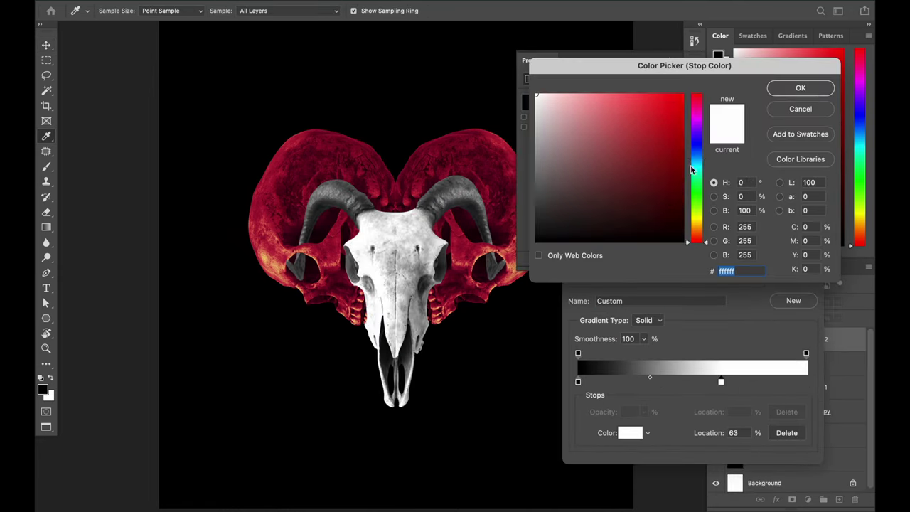
left_click(691, 168)
left_click(645, 147)
key("Return")
Add a 99% stop to the ram skull gradient and make it yellow-green.
left_click(803, 382)
left_click(630, 432)
left_click(697, 97)
left_click(660, 132)
left_click(629, 100)
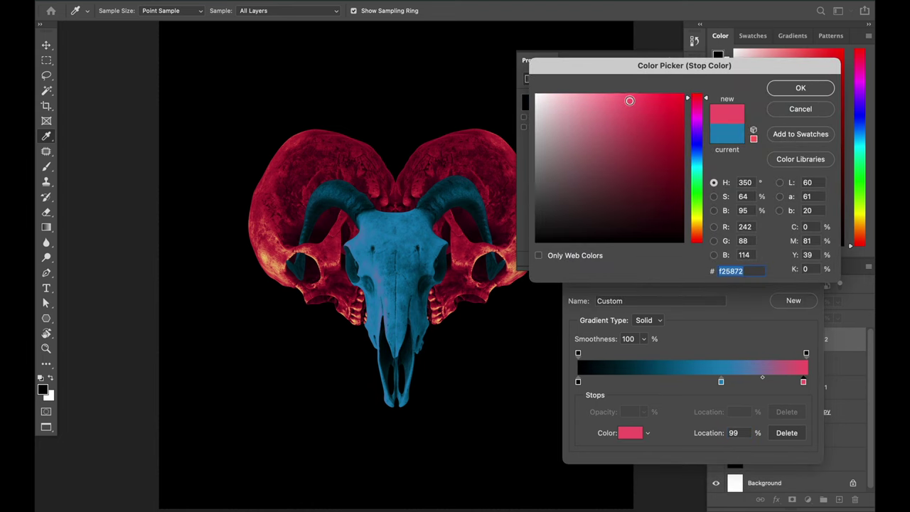
left_click_drag(705, 128, 705, 214)
key("Return")
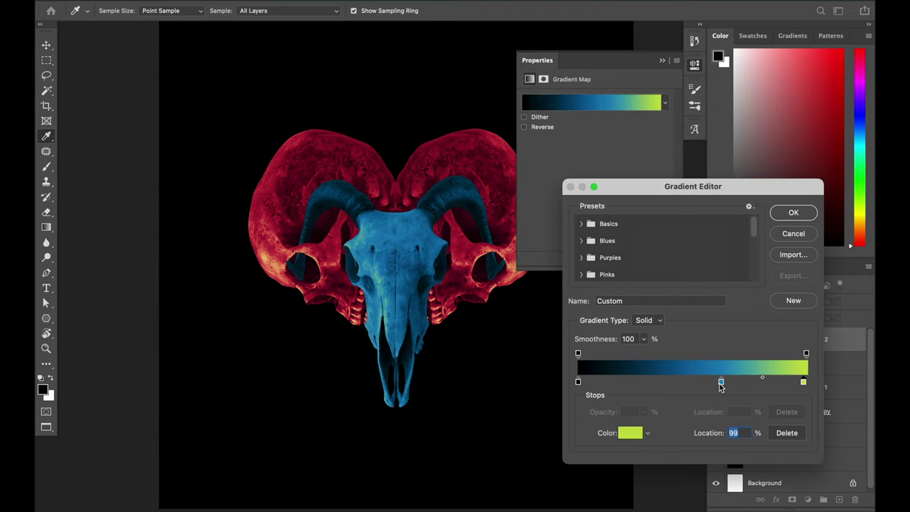
Move the ram skull's middle stop to about 47% and make it orange-yellow.
left_click_drag(721, 382, 684, 382)
left_click(645, 379)
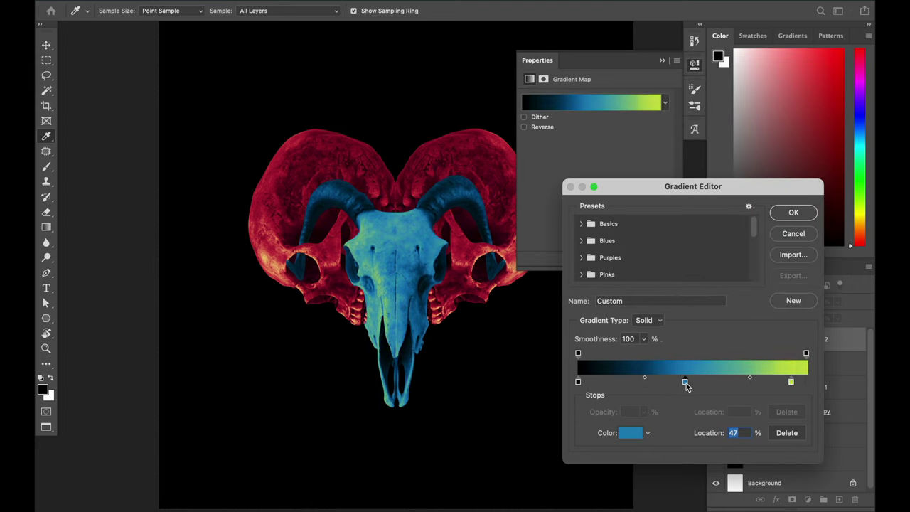
left_click(629, 432)
left_click(697, 223)
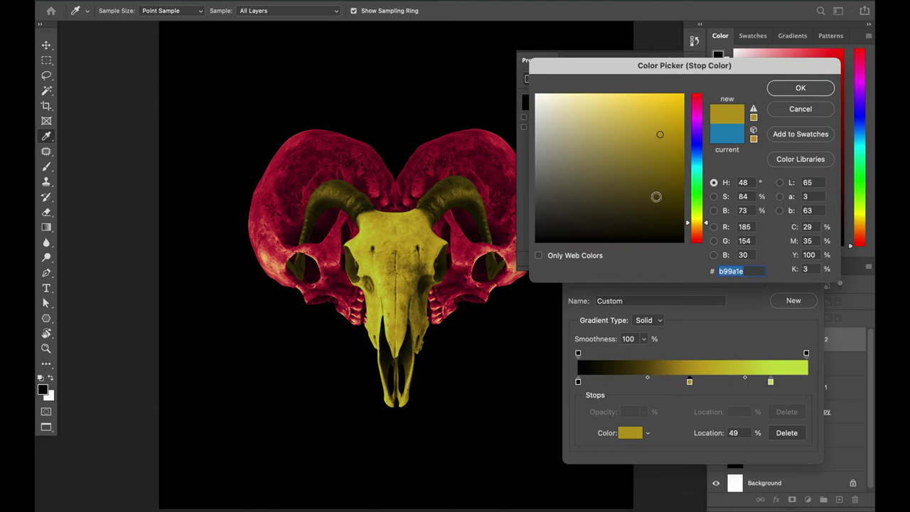
mouse_move(696, 222)
left_mouse_down()
mouse_move(697, 238)
mouse_move(697, 158)
mouse_move(699, 222)
mouse_move(708, 230)
left_mouse_up()
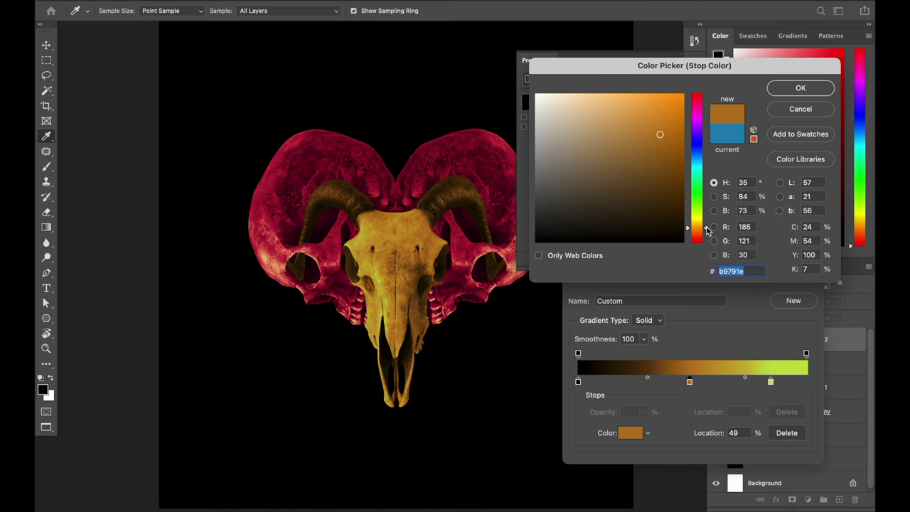
key("Return")
key("Return")
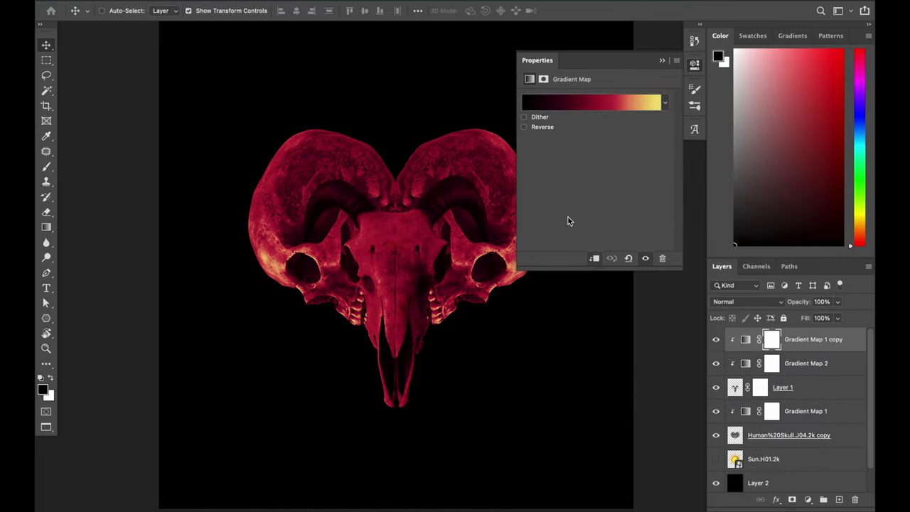
Duplicate the red gradient map and move the copy's middle stop to 58%.
left_click(803, 359)
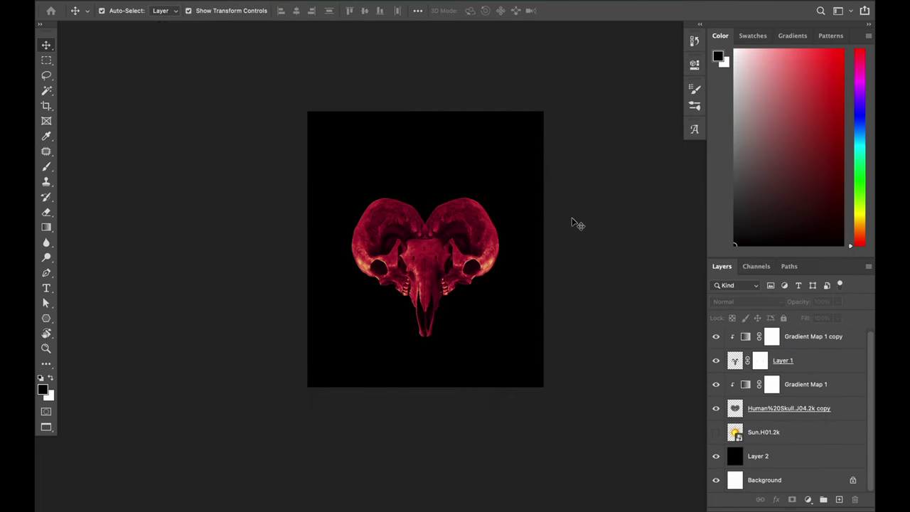
scroll(486, 303, "up", 5)
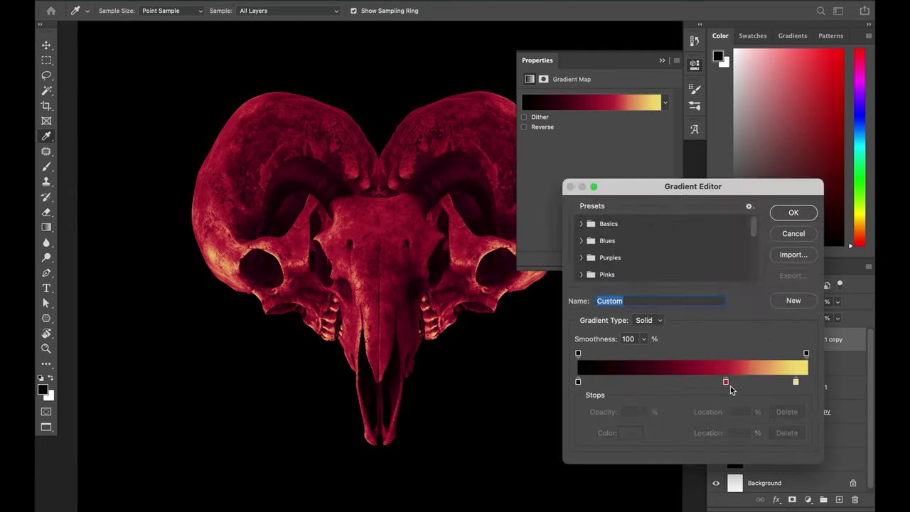
double_click(727, 381)
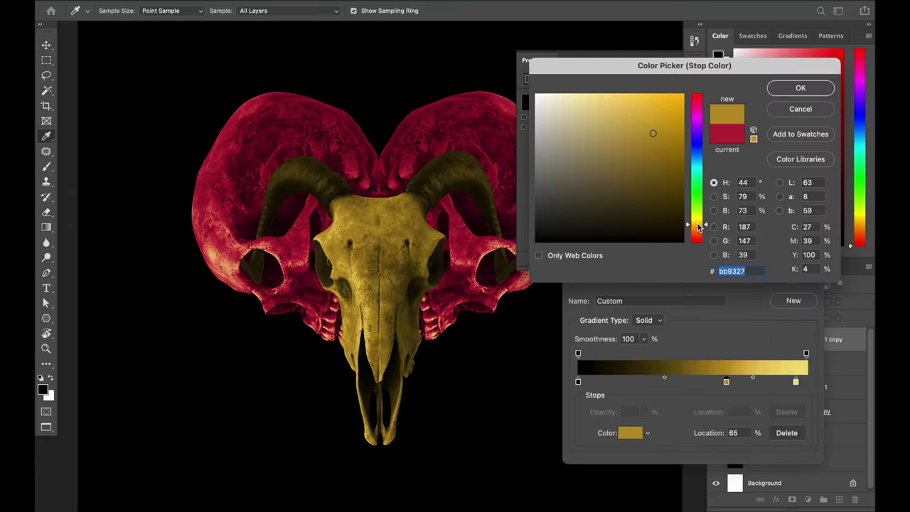
left_click_drag(706, 224, 706, 153)
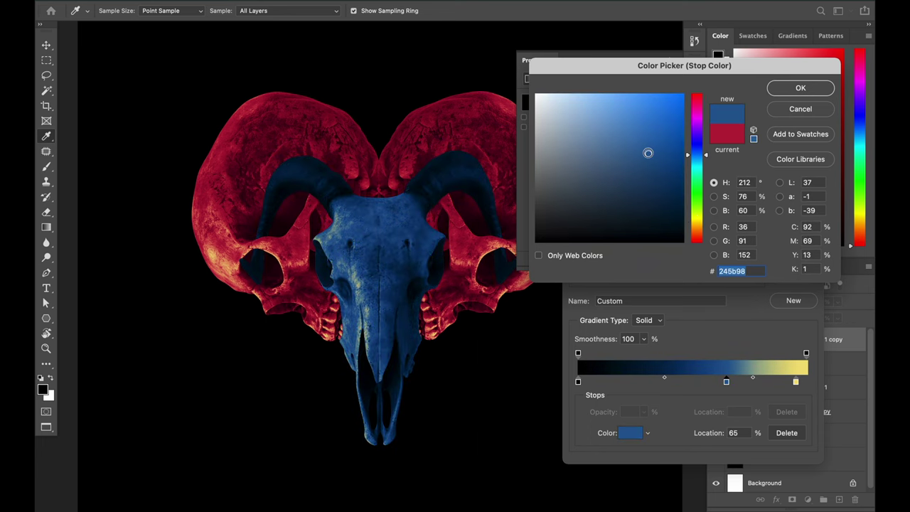
left_click(801, 87)
left_click_drag(726, 382, 709, 383)
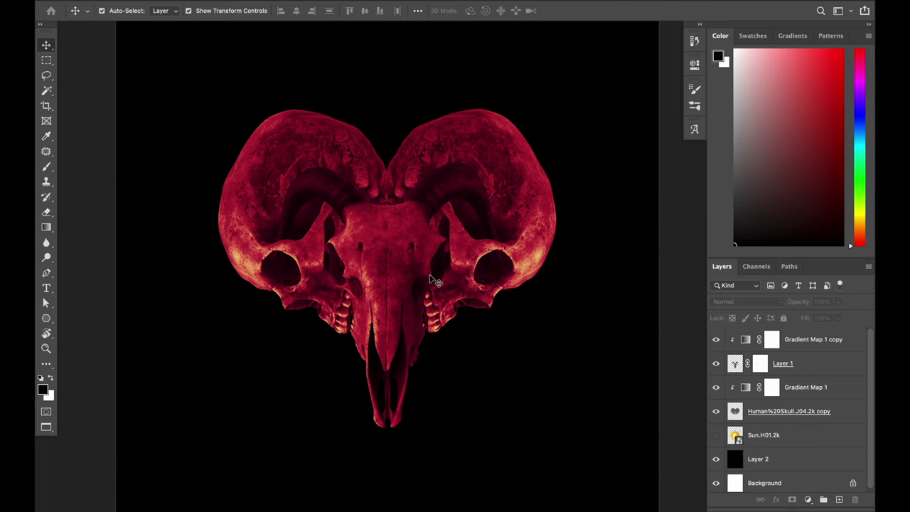
left_click(772, 341)
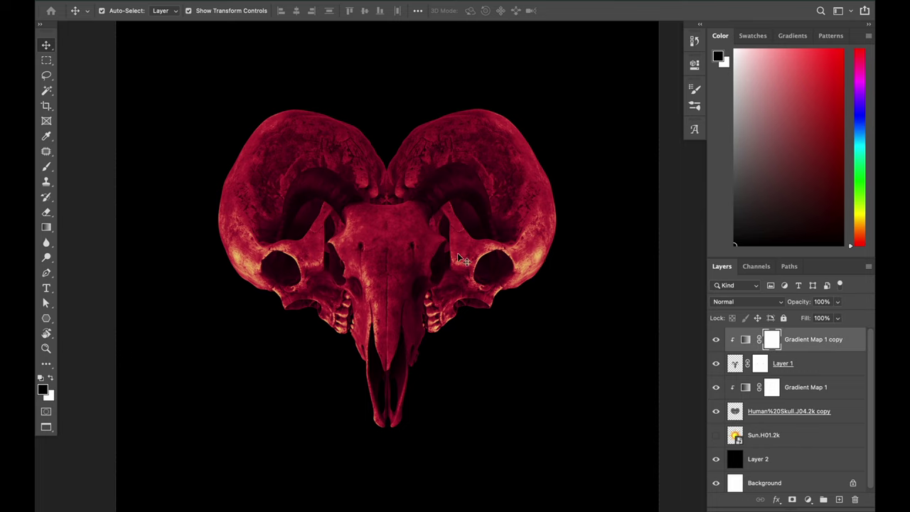
scroll(461, 260, "down", 2)
left_click(665, 239)
Add a new layer clipped beneath Gradient Map 1 and switch to the Brush tool.
left_click(840, 500)
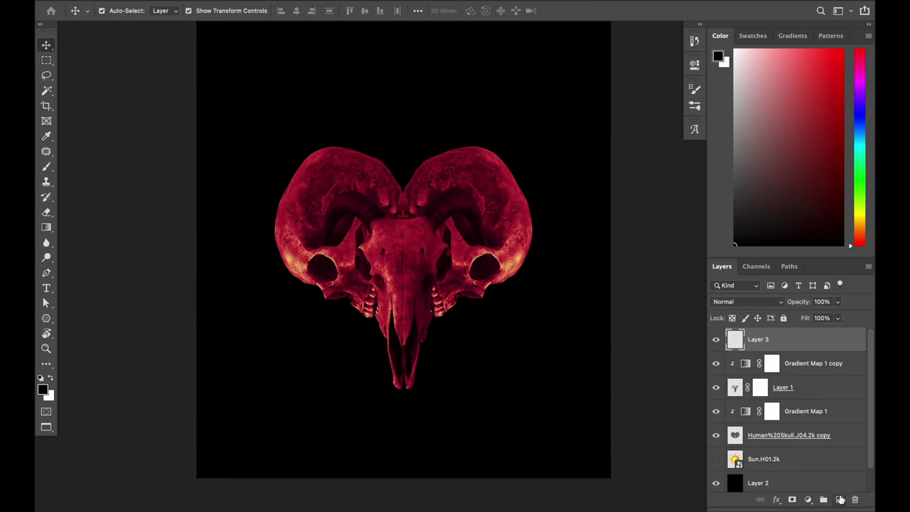
key("ctrl+bracketleft")
key("ctrl+bracketleft")
key("ctrl+bracketleft")
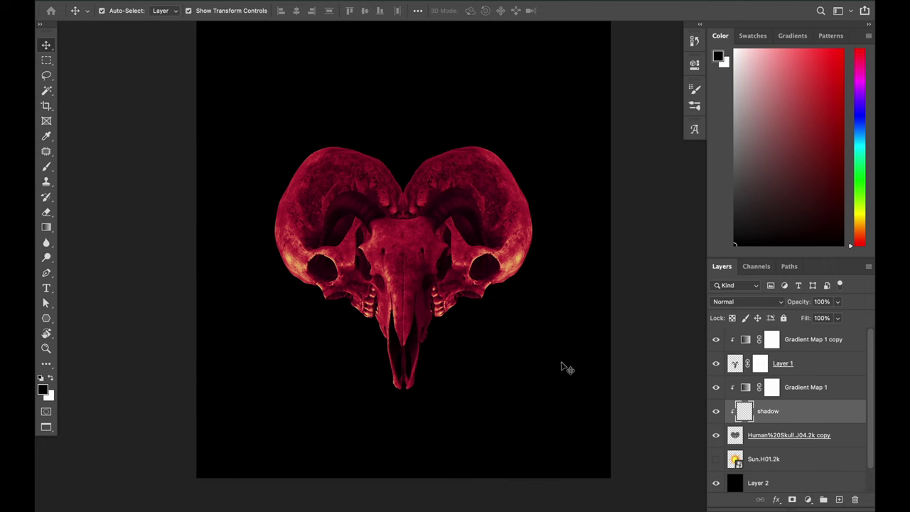
scroll(443, 281, "up", 3)
key("b")
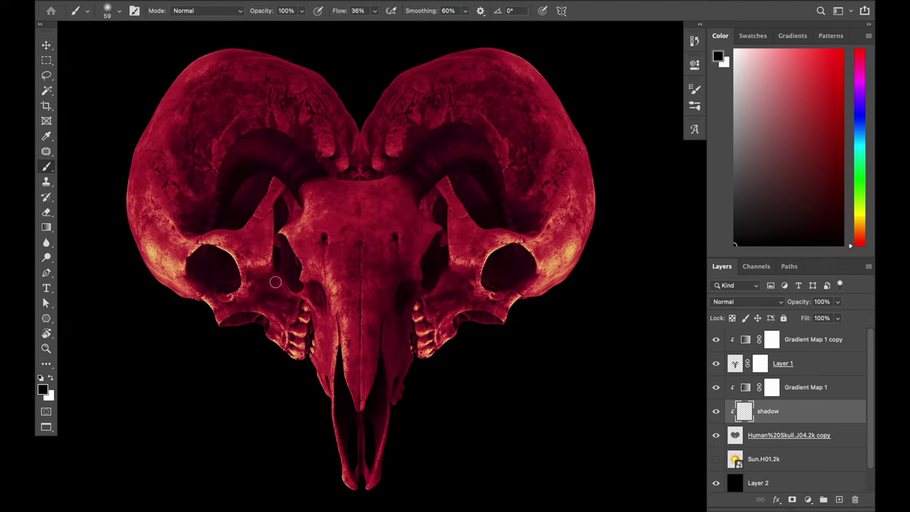
scroll(275, 282, "up", 4)
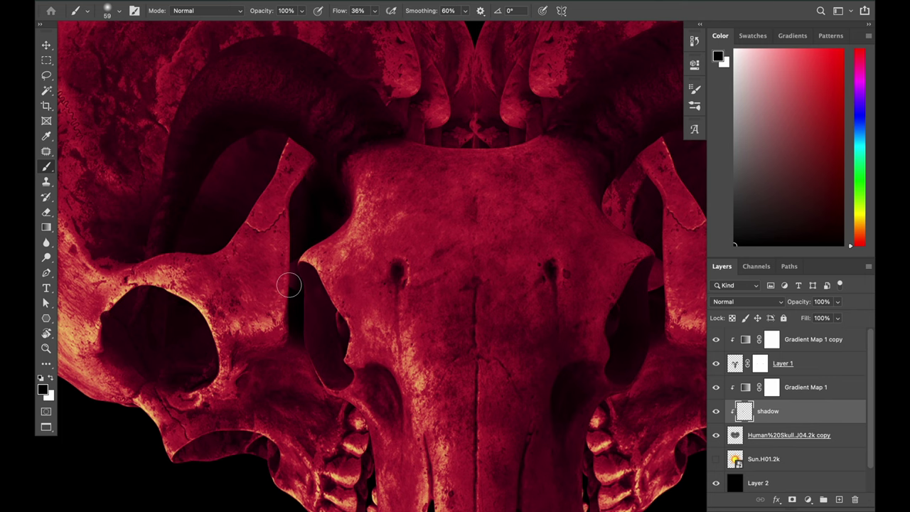
scroll(524, 257, "right", 5)
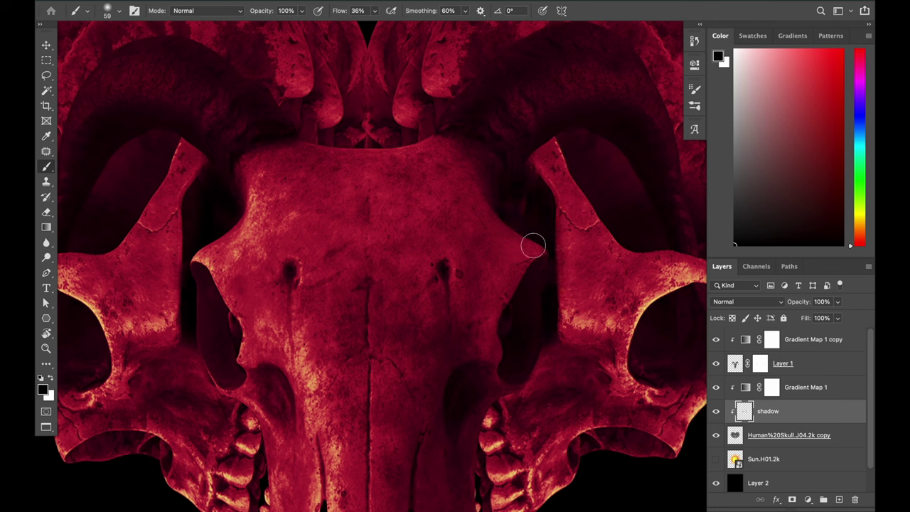
scroll(436, 266, "down", 2)
Paint black shadow across the gap between the ram skull's horn bases.
mouse_move(347, 169)
left_mouse_down()
mouse_move(438, 168)
mouse_move(463, 205)
mouse_move(290, 208)
left_mouse_up()
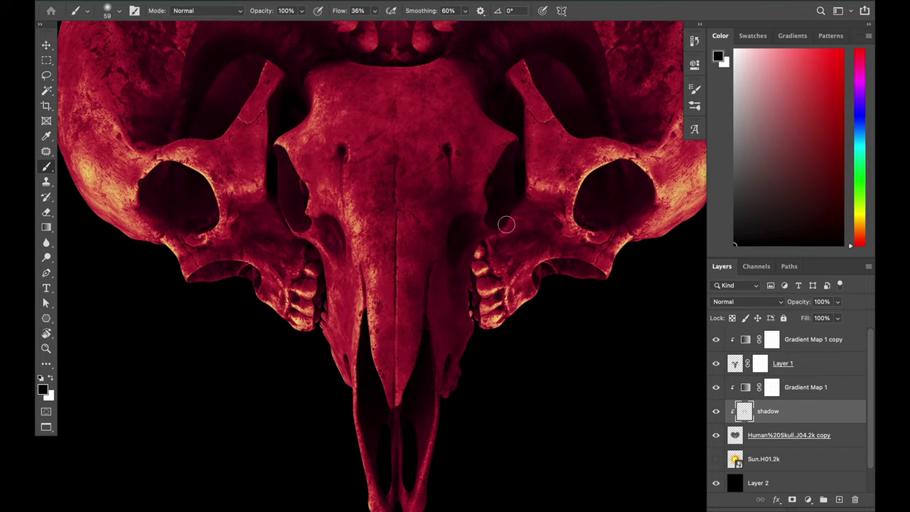
scroll(248, 204, "down", 2)
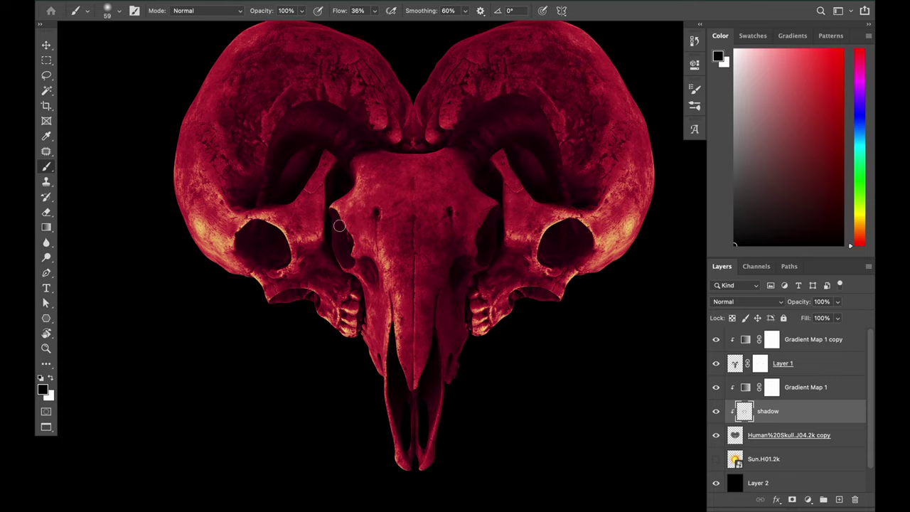
scroll(339, 226, "up", 2)
scroll(360, 138, "up", 2)
key("ctrl+0")
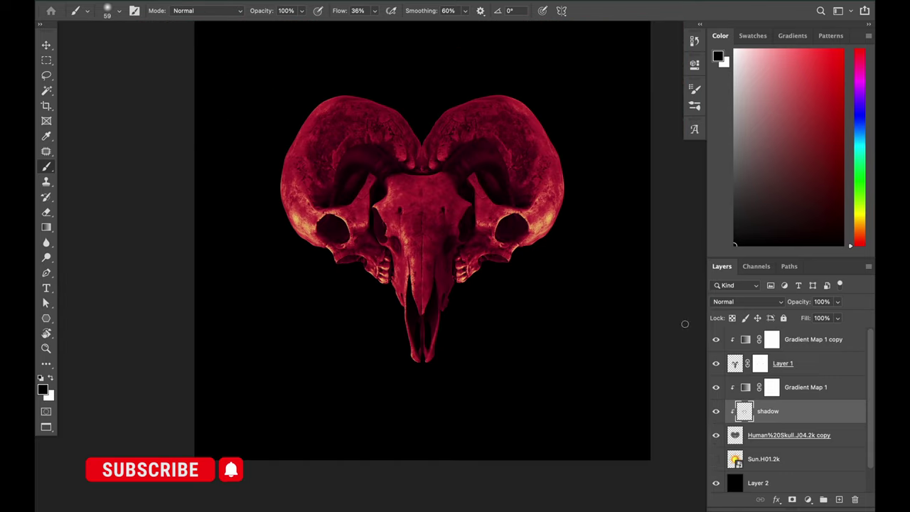
left_click(747, 301)
Brush extra shading around the skull's cheeks and eye sockets with a size 60 brush.
key("Escape")
double_click(825, 411)
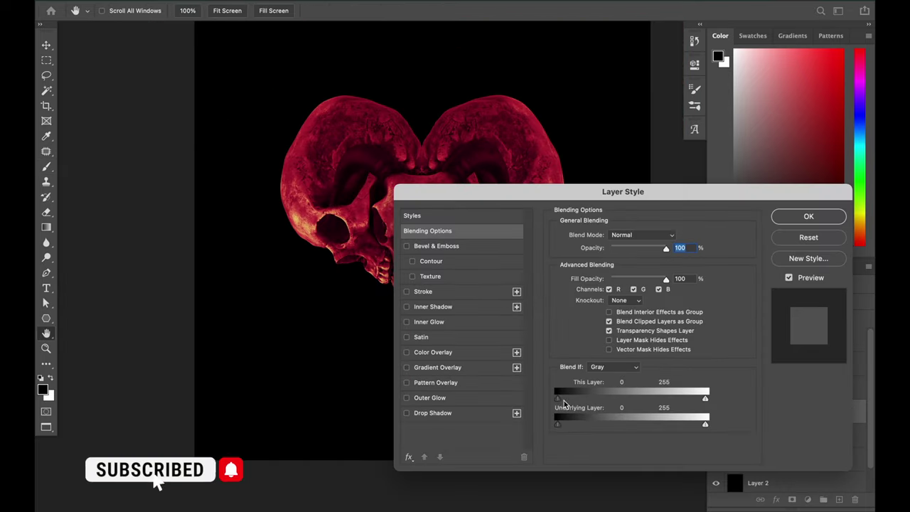
key("Return")
scroll(473, 213, "up", 3)
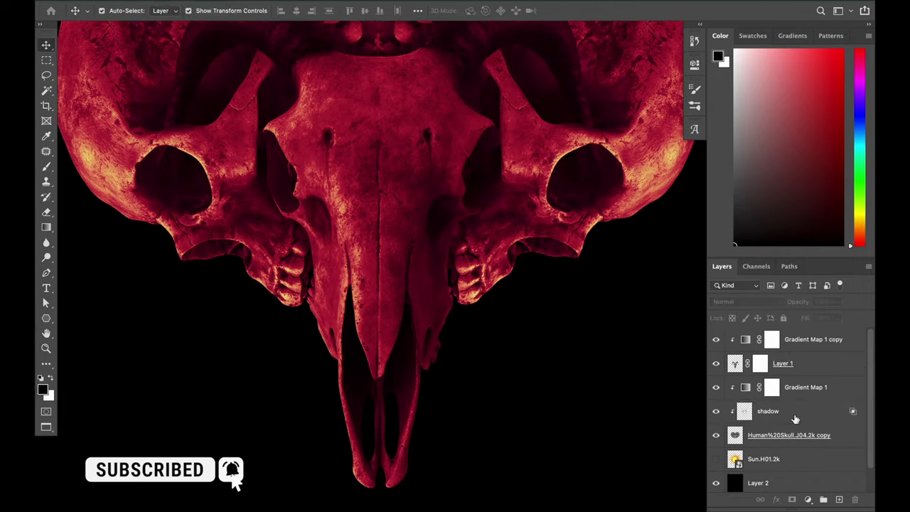
key("b")
scroll(316, 260, "down", 3)
scroll(206, 256, "up", 5)
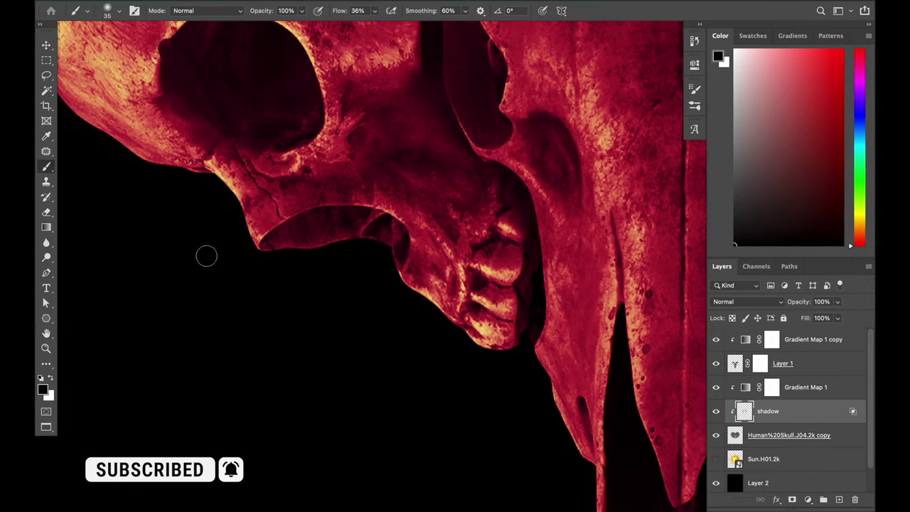
scroll(384, 227, "down", 3)
key("bracketright")
key("bracketright")
key("bracketright")
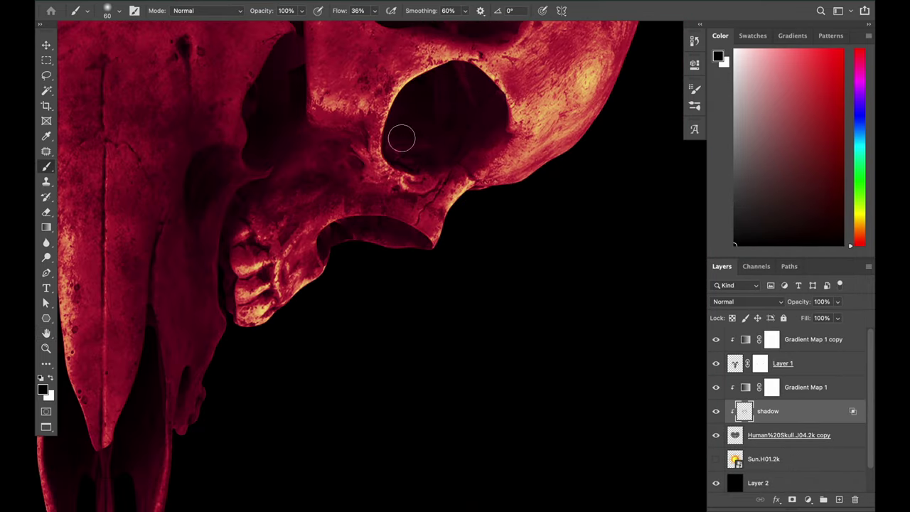
scroll(368, 140, "up", 2)
scroll(320, 186, "down", 2)
scroll(201, 236, "down", 3)
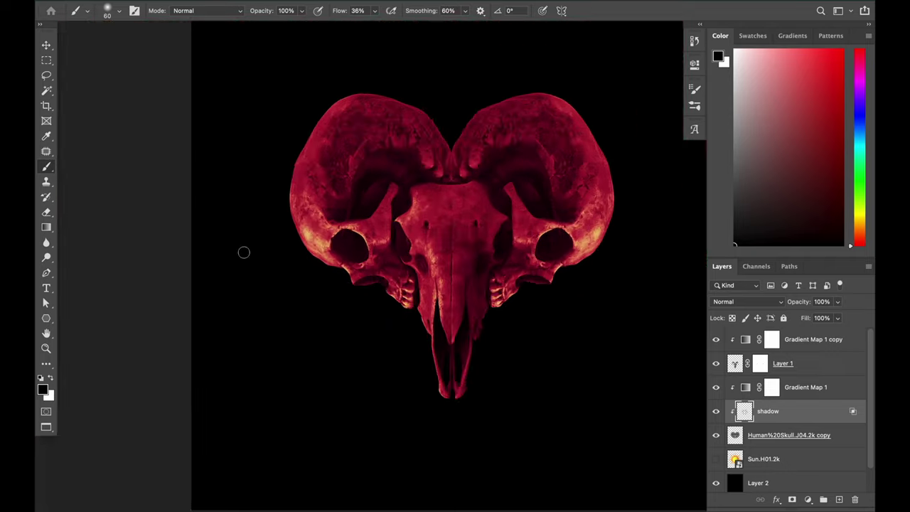
Save the design as TSHIRT DESIGN.psd in the YOUTUBE CONTENT folder.
key("super+shift+s")
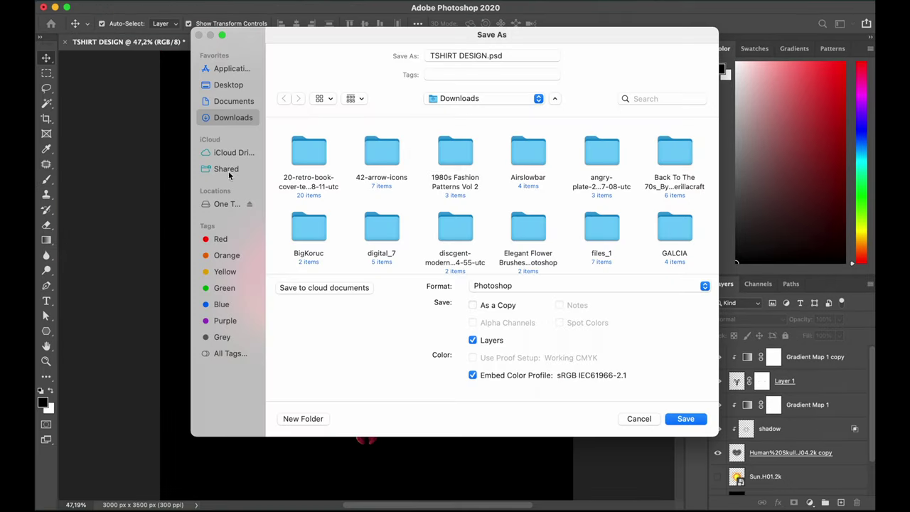
left_click(234, 101)
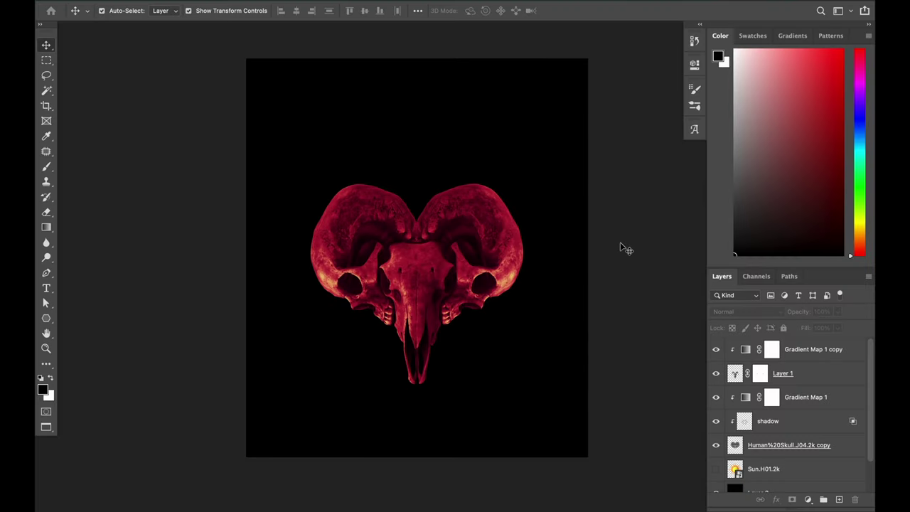
scroll(614, 341, "right", 2)
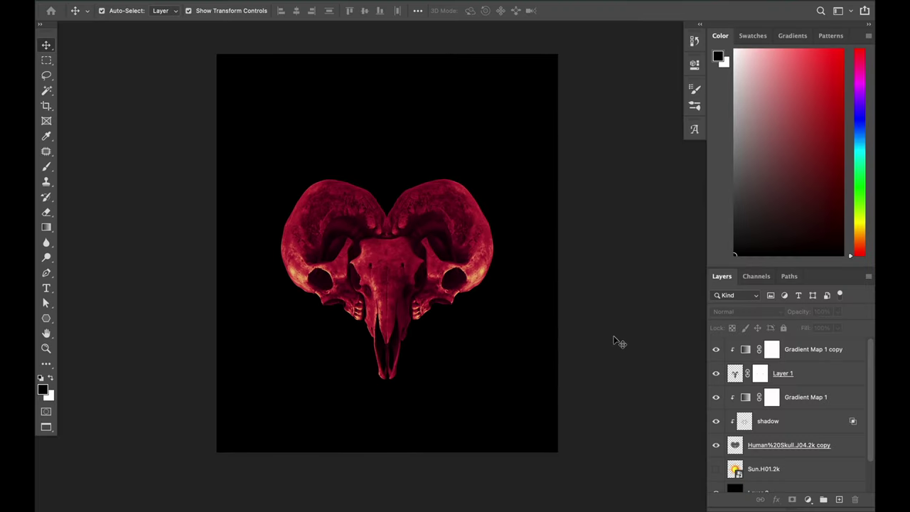
key("super+plus")
Duplicate the layer as Gradient Map 1 copy 2 and make its 58% middle stop olive.
right_click(798, 349)
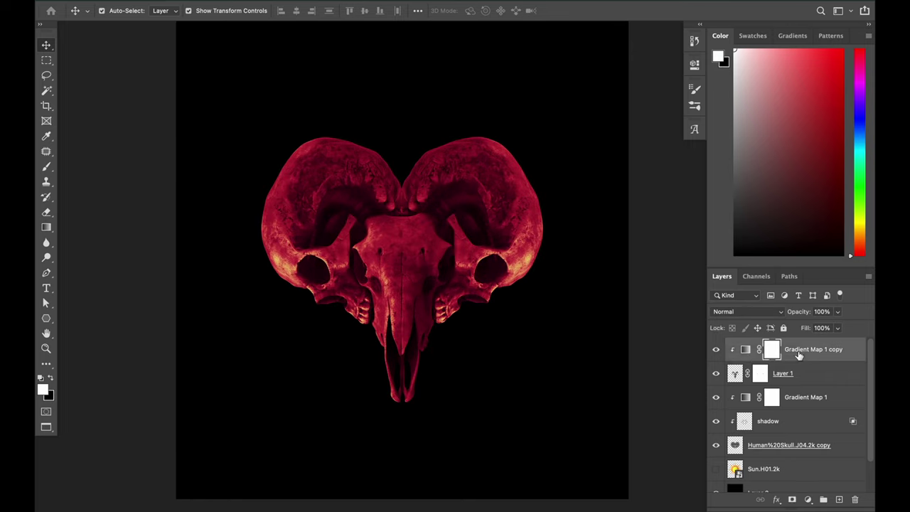
left_click(713, 270)
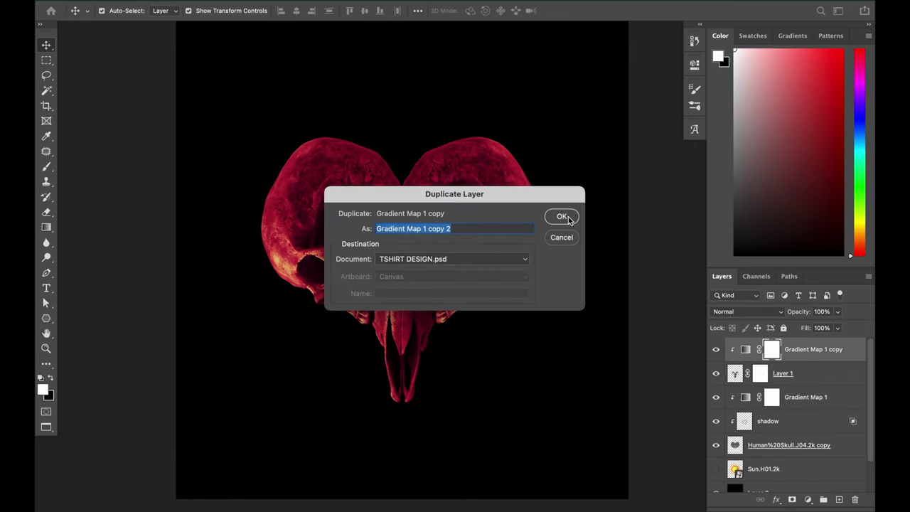
left_click(568, 217)
double_click(746, 350)
left_click(611, 103)
left_click_drag(719, 383, 709, 382)
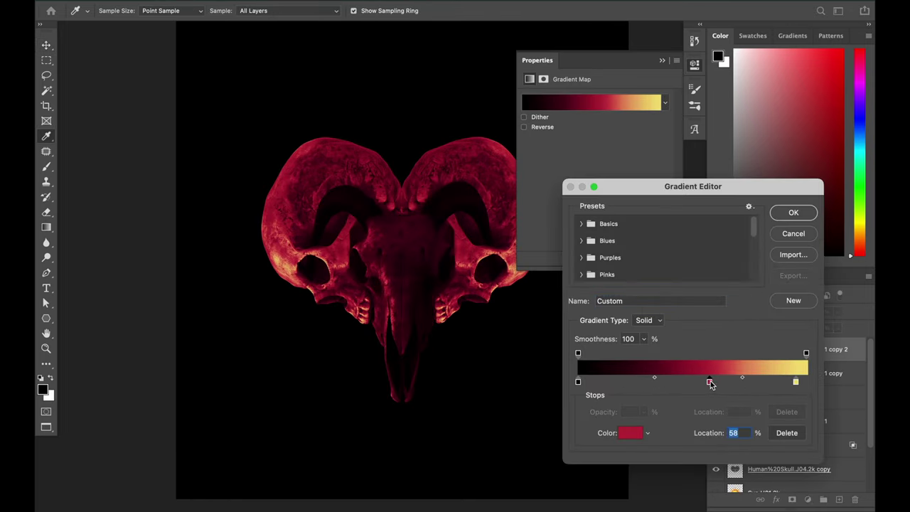
double_click(709, 382)
left_click(697, 224)
left_click(636, 147)
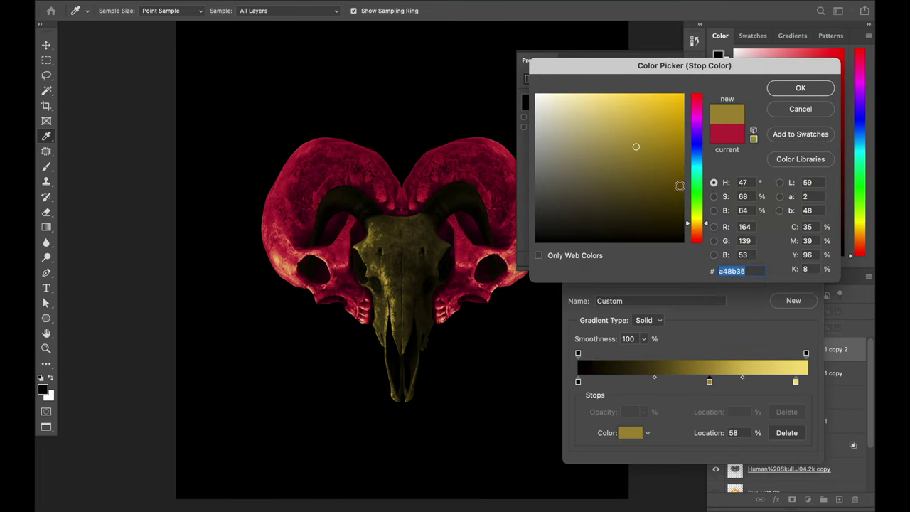
left_click_drag(697, 225, 697, 217)
left_click(801, 87)
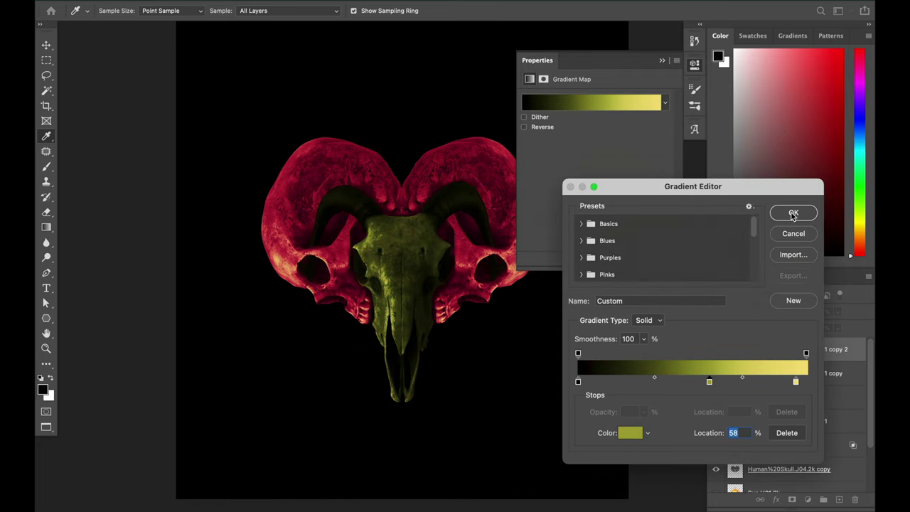
left_click(794, 212)
Recolour the middle stop a brighter orange-brown and slide it further left.
left_click(596, 104)
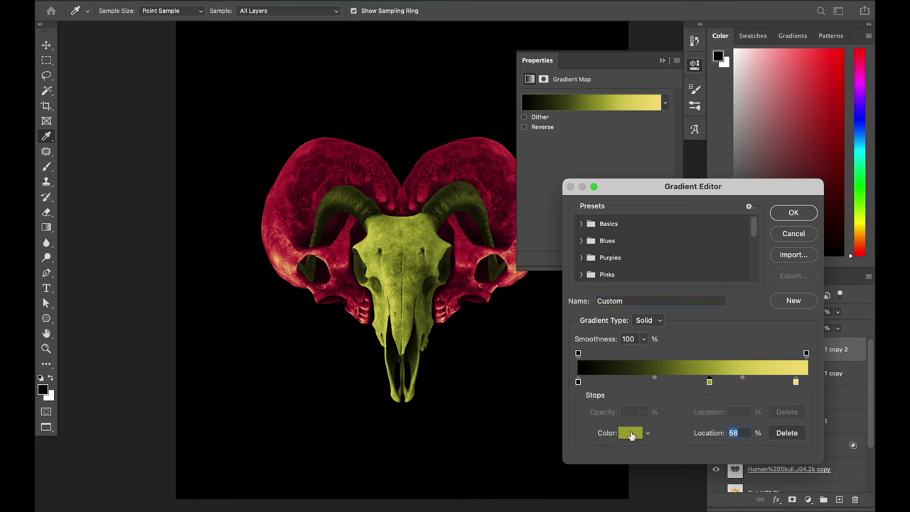
left_click(632, 435)
left_click_drag(706, 235, 706, 226)
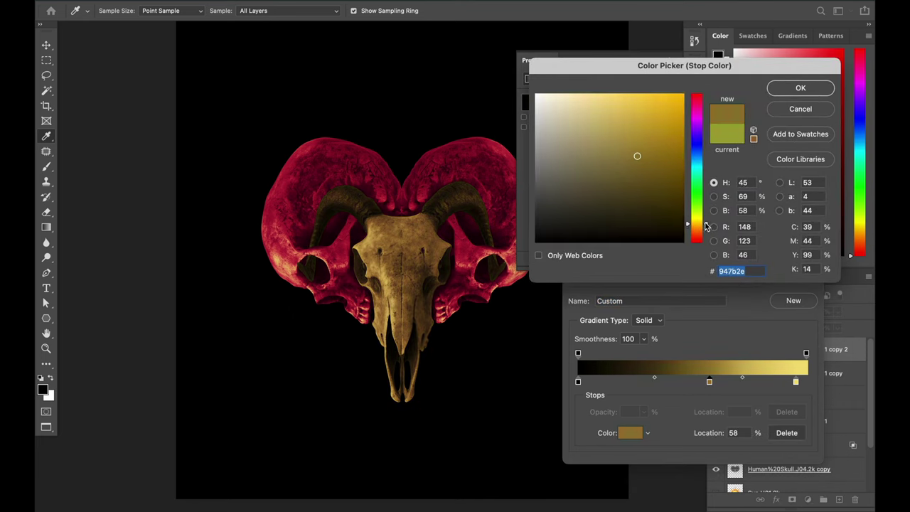
left_click(706, 227)
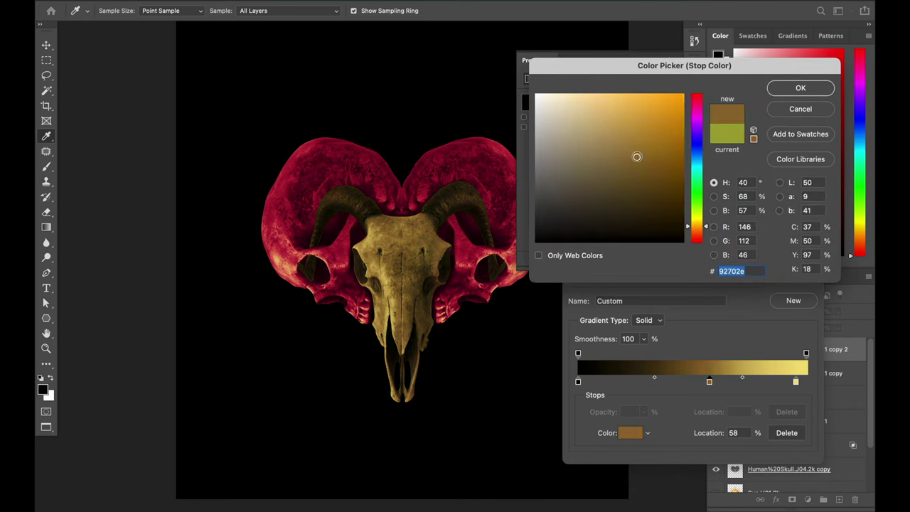
left_click_drag(637, 157, 635, 151)
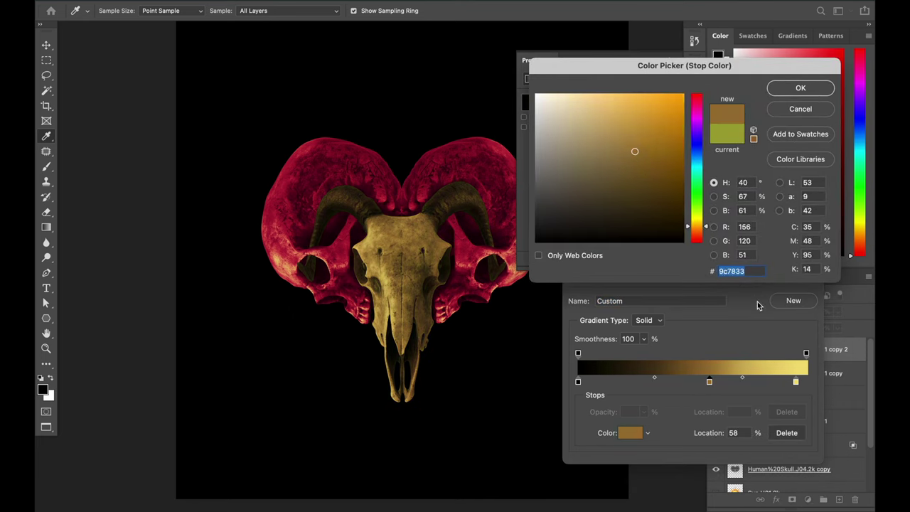
key("Return")
left_click(656, 378)
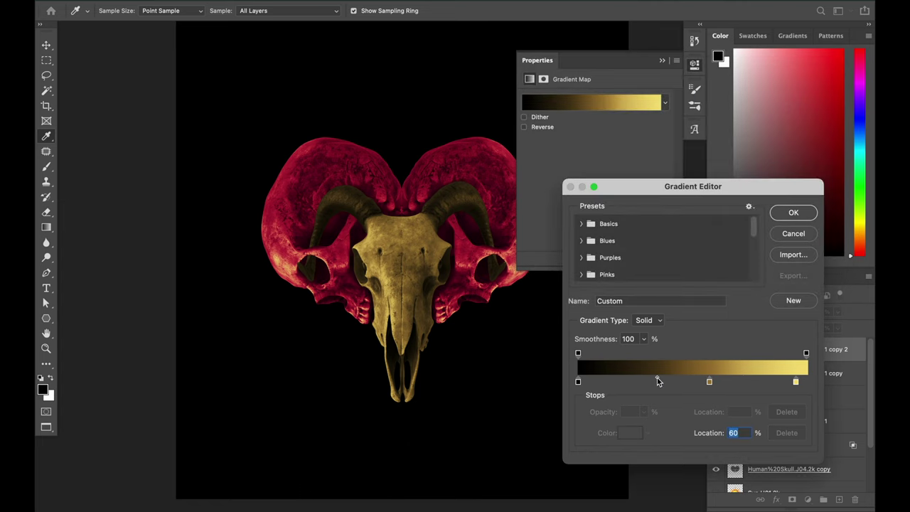
left_click_drag(708, 382, 688, 382)
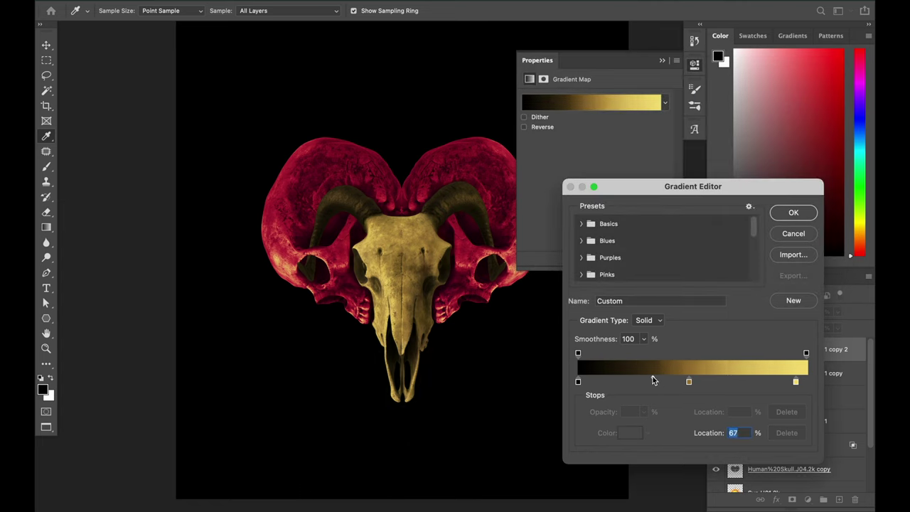
Move the light end stop to 80%, set it to white, and apply the gradient.
left_click_drag(795, 382, 762, 381)
double_click(761, 382)
left_click_drag(696, 222, 697, 227)
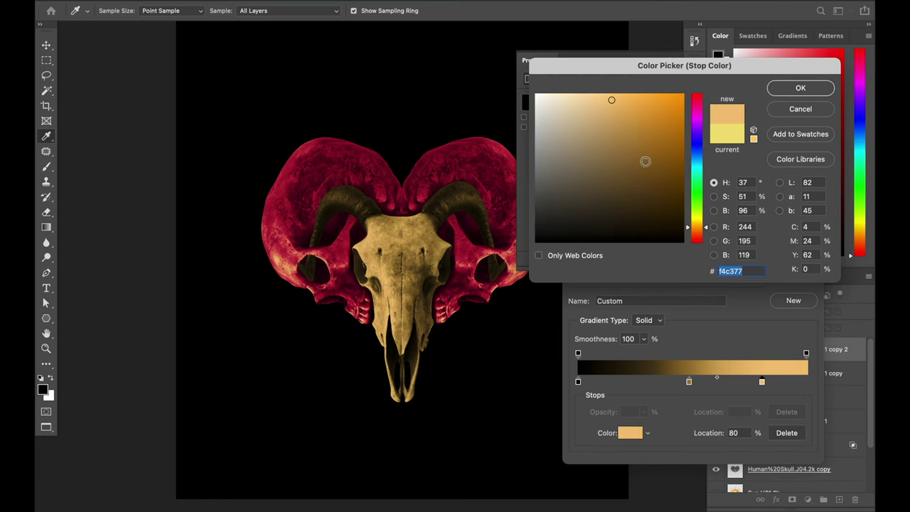
left_click(618, 88)
left_click_drag(618, 88, 514, 90)
left_click(814, 86)
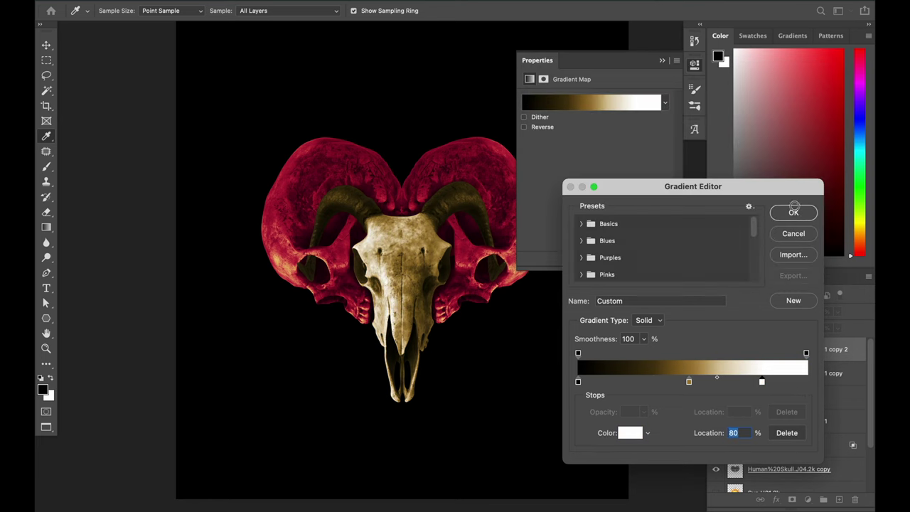
left_click(795, 214)
left_click(662, 62)
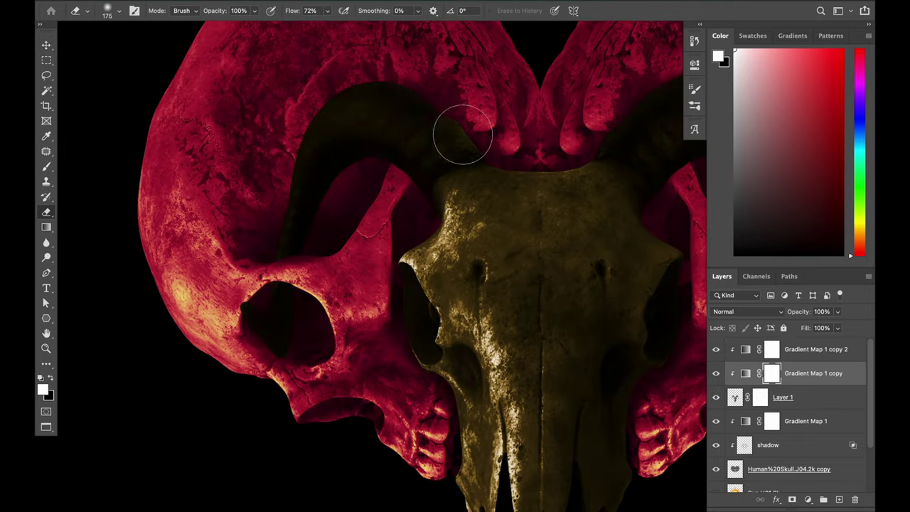
Erase the mask along both horns to reveal their gold colour.
left_click_drag(463, 134, 401, 198)
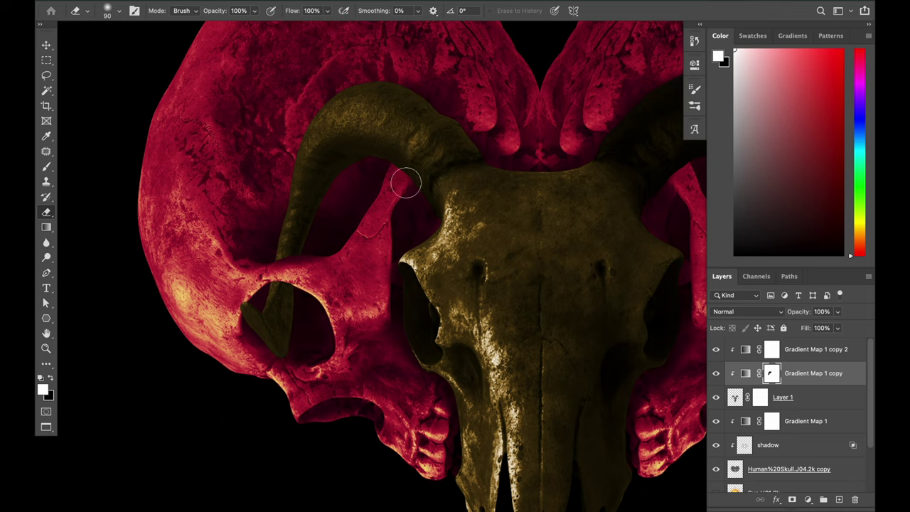
key("ctrl+0")
left_click_drag(479, 126, 544, 260)
scroll(544, 260, "up", 5)
scroll(402, 183, "down", 1)
key("bracketright")
key("bracketright")
key("bracketright")
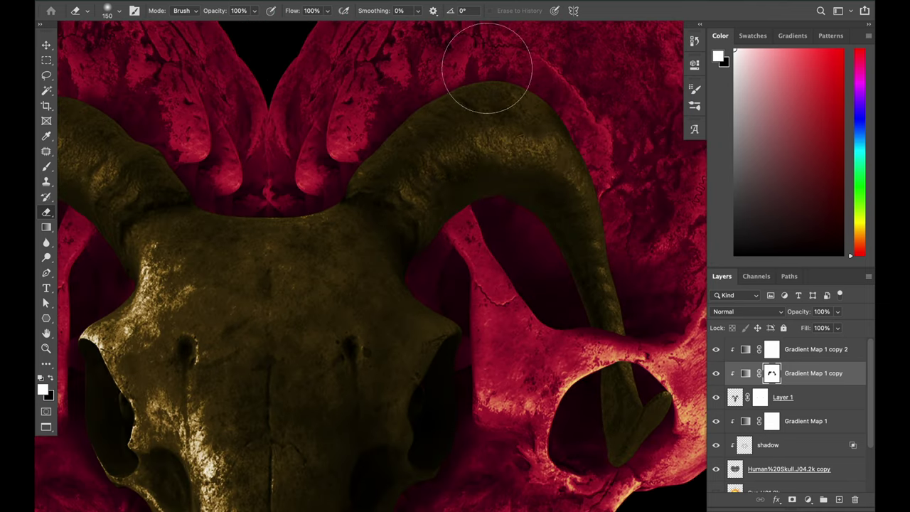
left_click_drag(486, 68, 636, 462)
Erase over the skull's face to turn it red, then paint black back near the left horn.
key("ctrl+0")
key("bracketright")
key("bracketright")
key("bracketright")
key("bracketright")
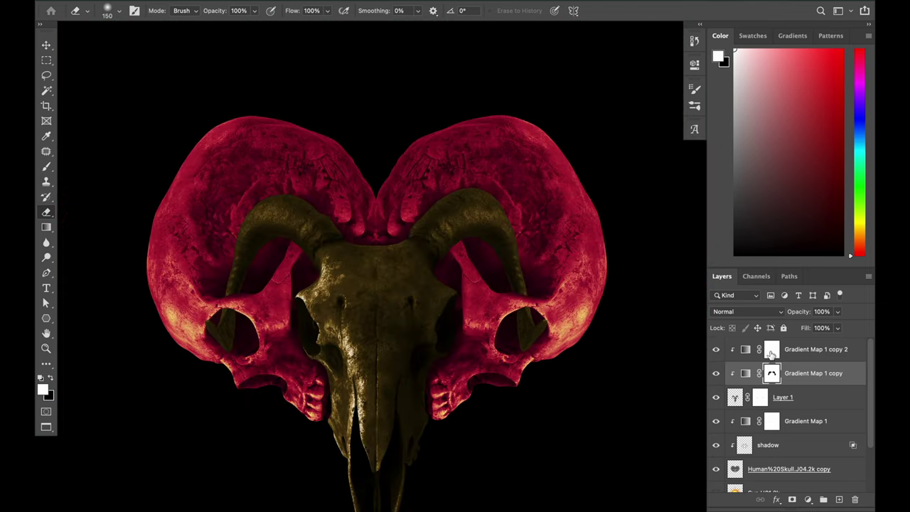
key("alt+bracketright")
mouse_move(337, 268)
left_mouse_down()
mouse_move(443, 300)
mouse_move(313, 316)
mouse_move(406, 335)
left_mouse_up()
scroll(370, 306, "up", 5)
key("bracketleft")
key("bracketleft")
key("bracketleft")
key("bracketleft")
key("bracketleft")
key("bracketleft")
key("bracketleft")
key("bracketleft")
key("bracketleft")
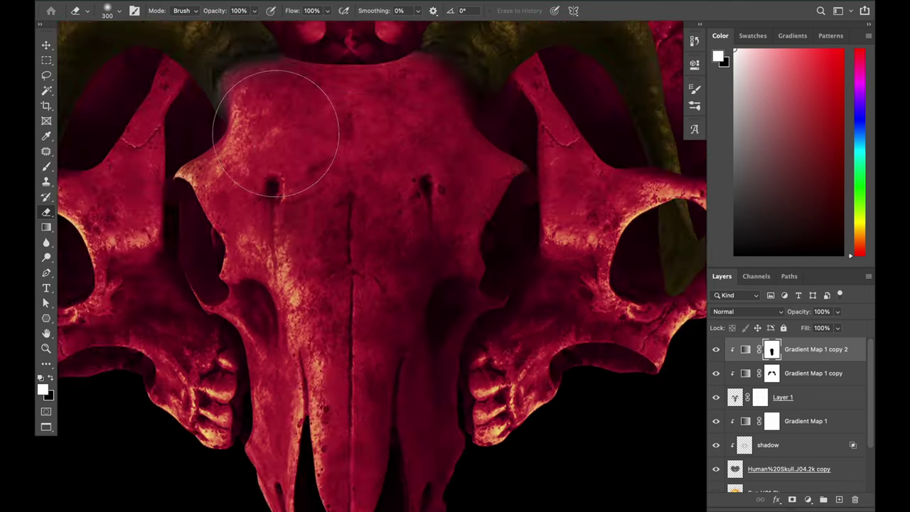
left_click(772, 372)
key("x")
left_click_drag(209, 152, 229, 154)
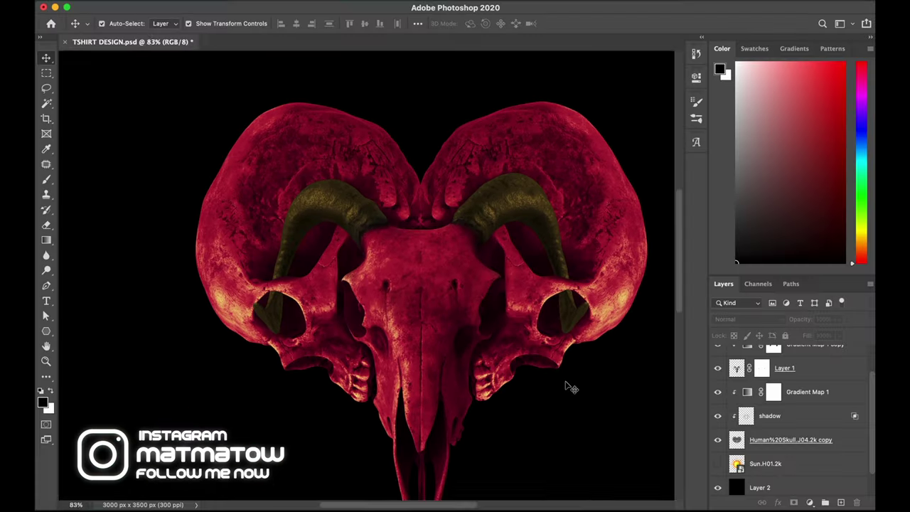
scroll(810, 420, "up", 2)
key("super+s")
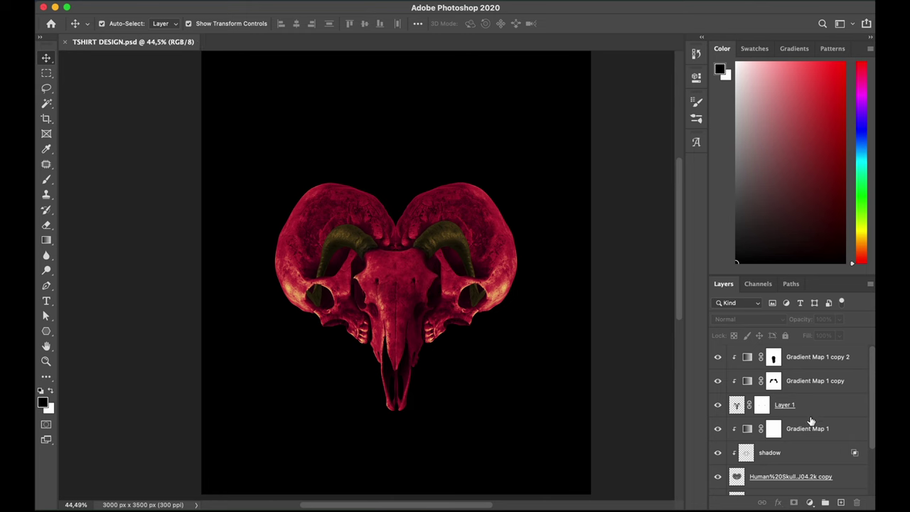
left_click(790, 477)
scroll(791, 427, "down", 3)
left_click(810, 503)
left_click(804, 349)
left_click_drag(529, 152, 568, 158)
left_click_drag(747, 411, 747, 356)
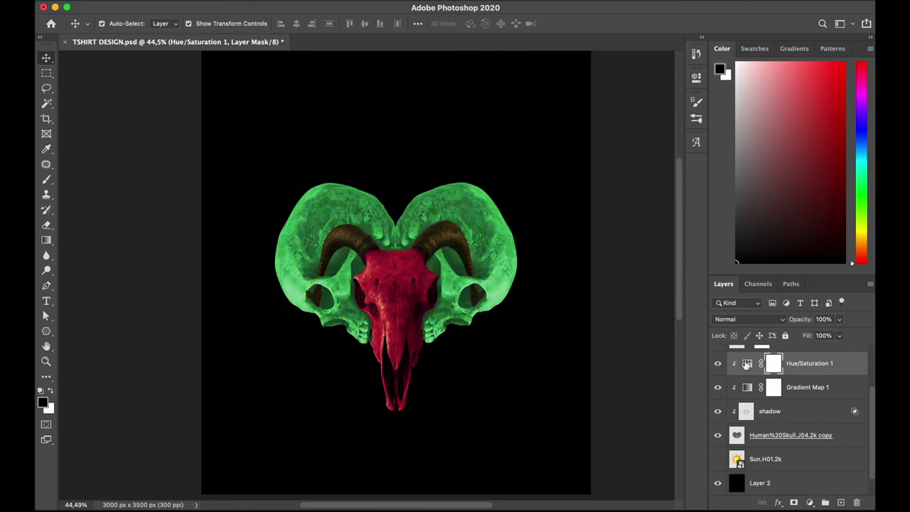
left_click_drag(579, 155, 545, 155)
left_click_drag(606, 200, 581, 202)
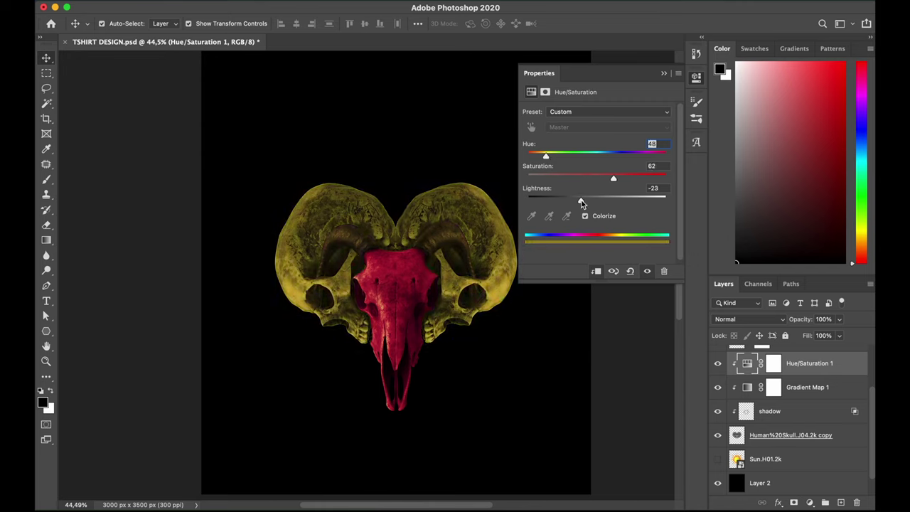
left_click(664, 73)
left_click(774, 364)
key("super+i")
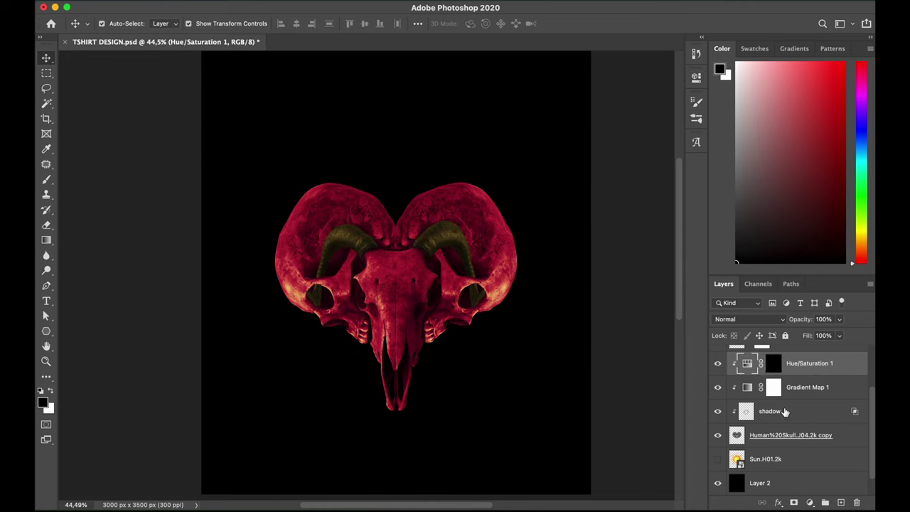
key("BackSpace")
Make the Sun layer visible and desaturate it.
left_click(778, 436)
left_click(717, 435)
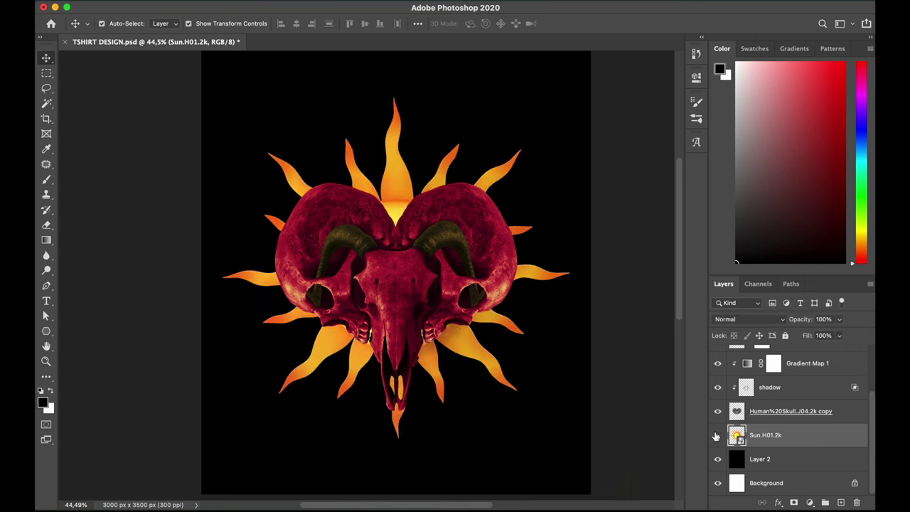
right_click(747, 438)
key("Escape")
left_click(184, 0)
mouse_move(209, 25)
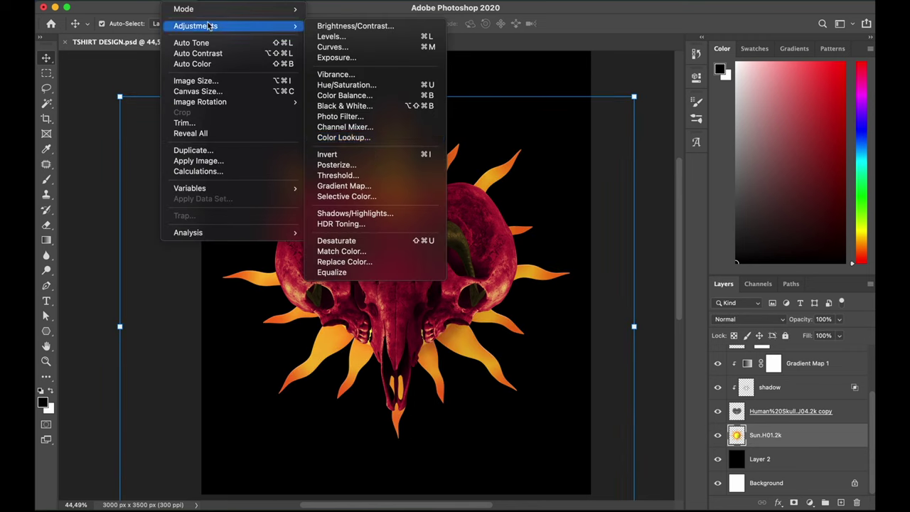
left_click(365, 242)
Boost the Sun's contrast in Levels by shifting the midtones, highlights and shadows.
key("super+l")
left_click_drag(589, 240, 603, 240)
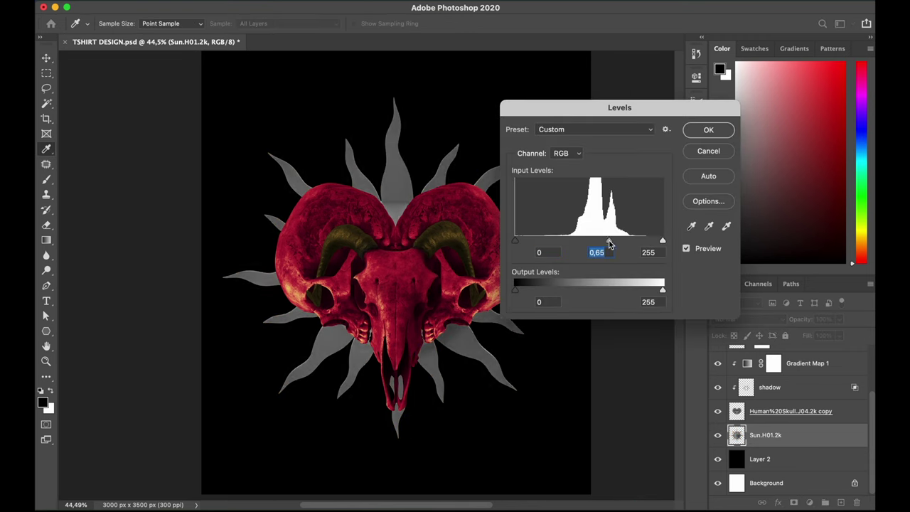
left_click_drag(663, 240, 644, 240)
left_click_drag(515, 240, 546, 243)
Duplicate the red Gradient Map 1 and clip the copy to the Sun layer.
key("Return")
key("v")
left_click(812, 365)
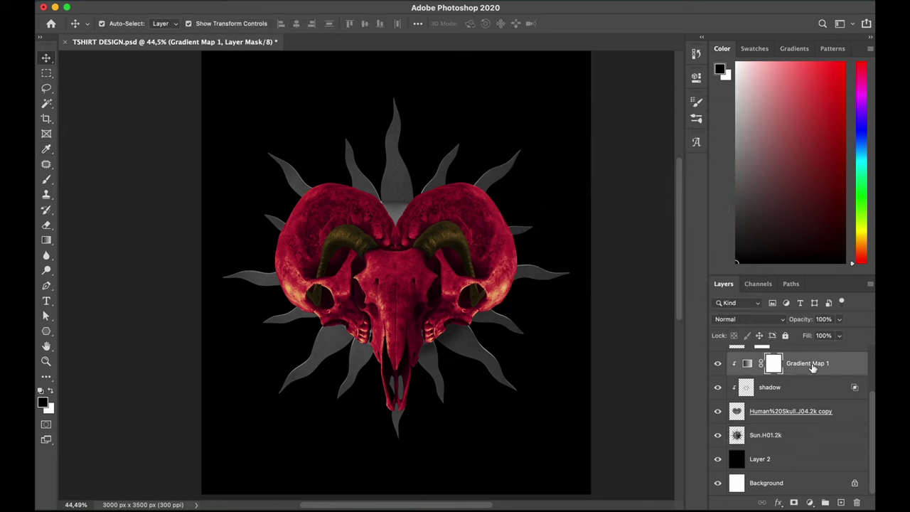
key("super+j")
key("super+bracketleft")
key("super+bracketleft")
key("super+bracketleft")
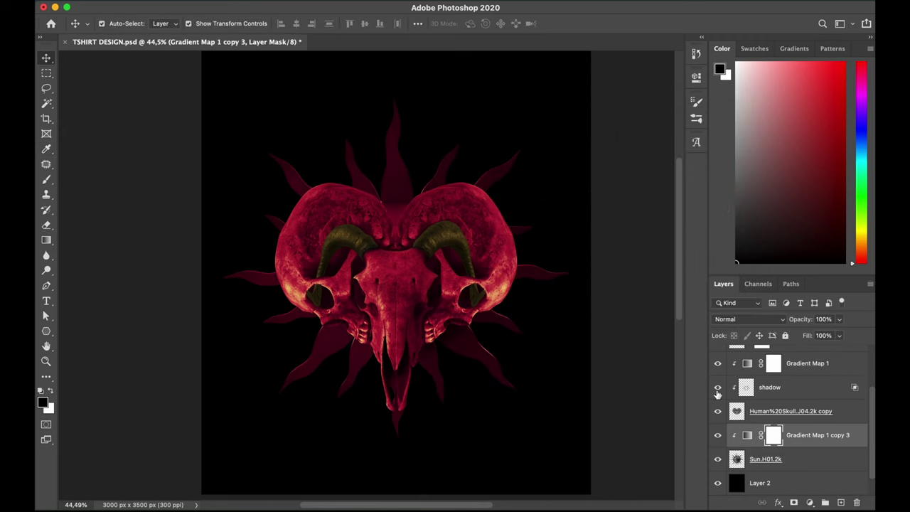
Fine-tune the Sun's Levels values once more.
left_click(746, 459)
key("i")
scroll(728, 284, "up", 1)
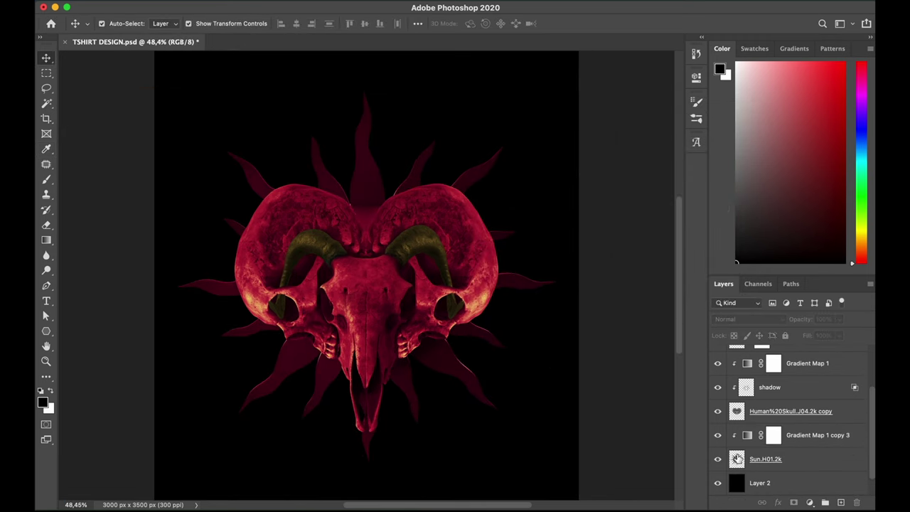
key("super+l")
key("Tab")
key("Return")
key("v")
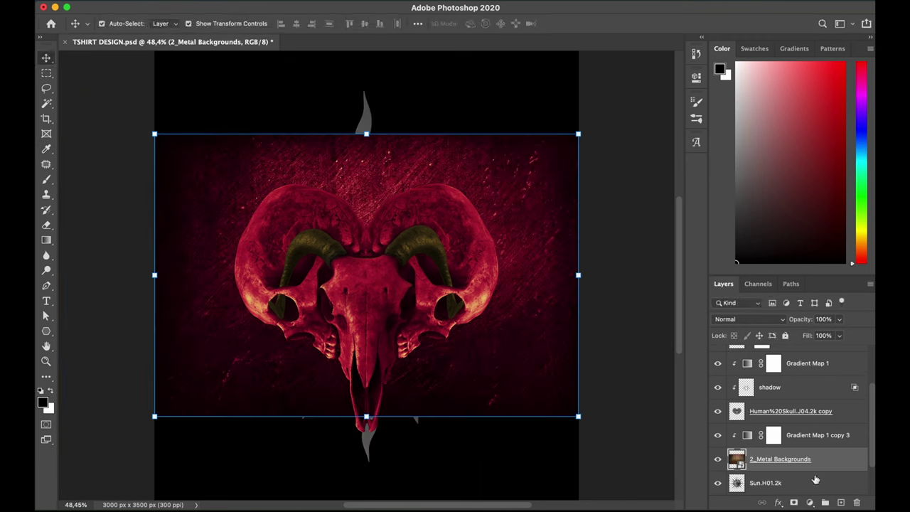
Place the metal texture on the Sun in Lighten mode, blended only into brighter areas.
key("super+minus")
key("Return")
left_click(747, 320)
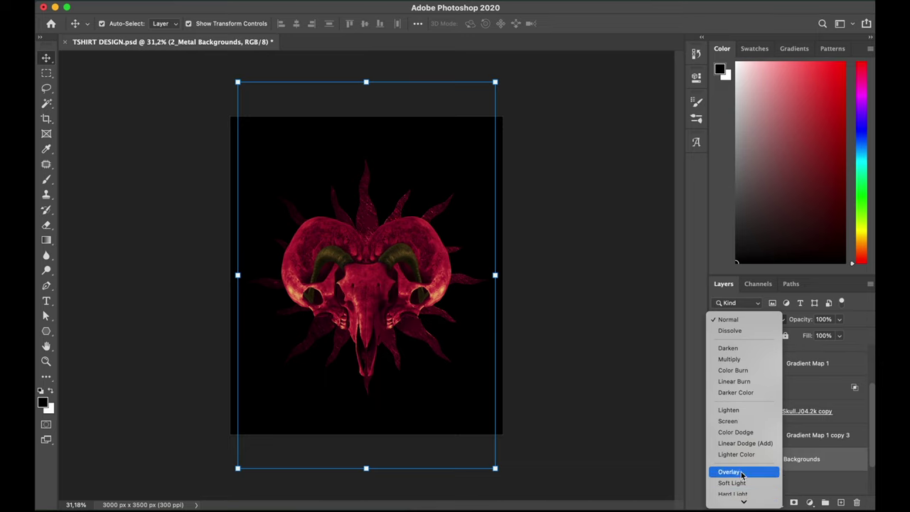
left_click(733, 393)
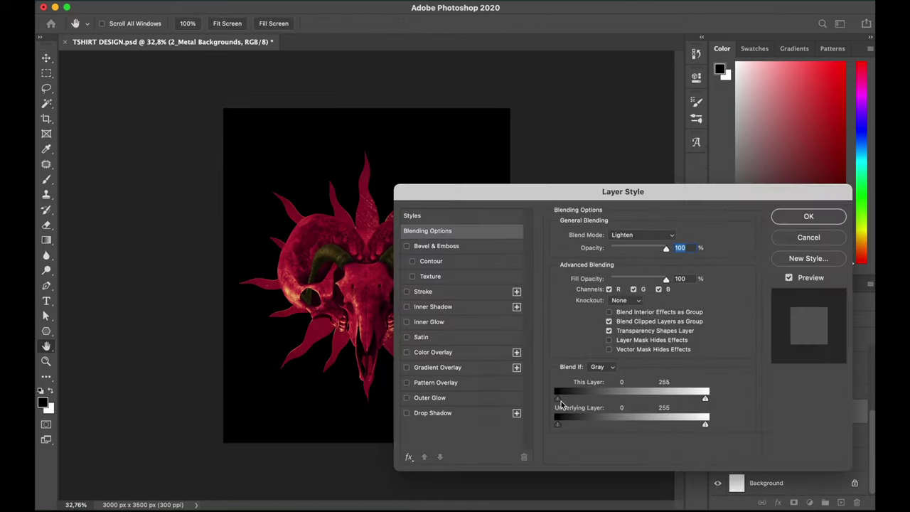
left_click_drag(558, 425, 615, 429)
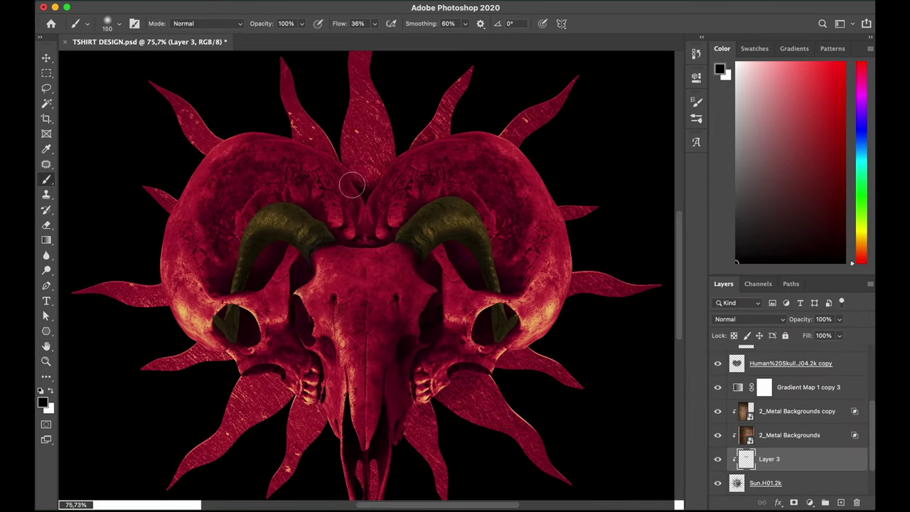
Paint black shading at 36% flow on Layer 3 where the rays meet the skull.
scroll(390, 427, "left", 5)
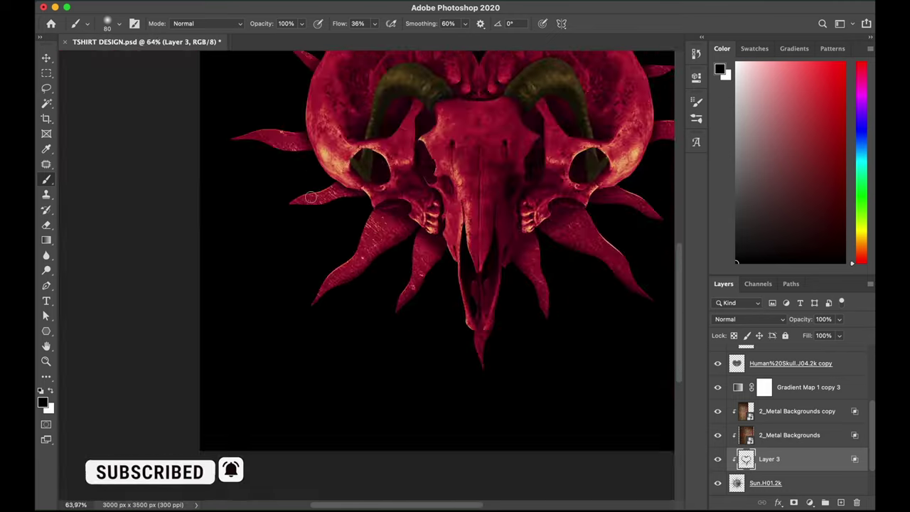
scroll(311, 197, "up", 5)
left_click_drag(159, 220, 470, 285)
scroll(553, 326, "down", 3)
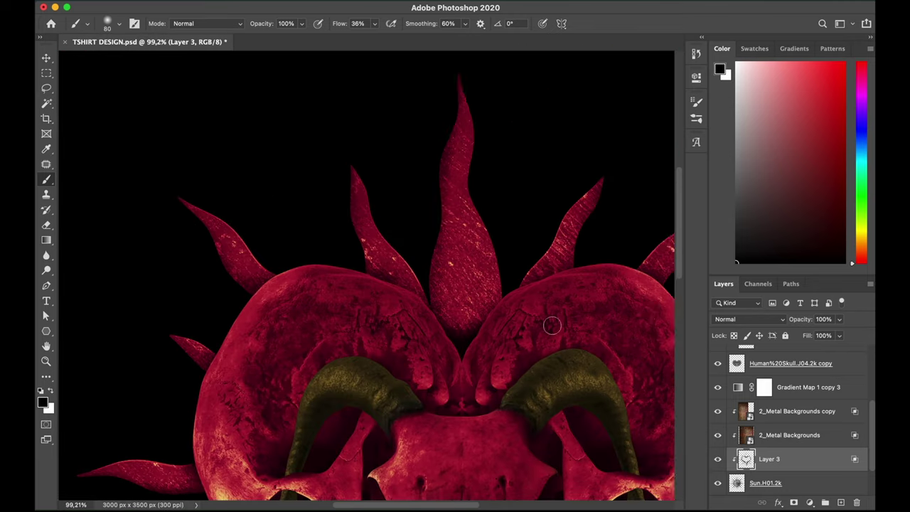
scroll(553, 326, "up", 3)
scroll(493, 300, "down", 6)
scroll(305, 206, "up", 4)
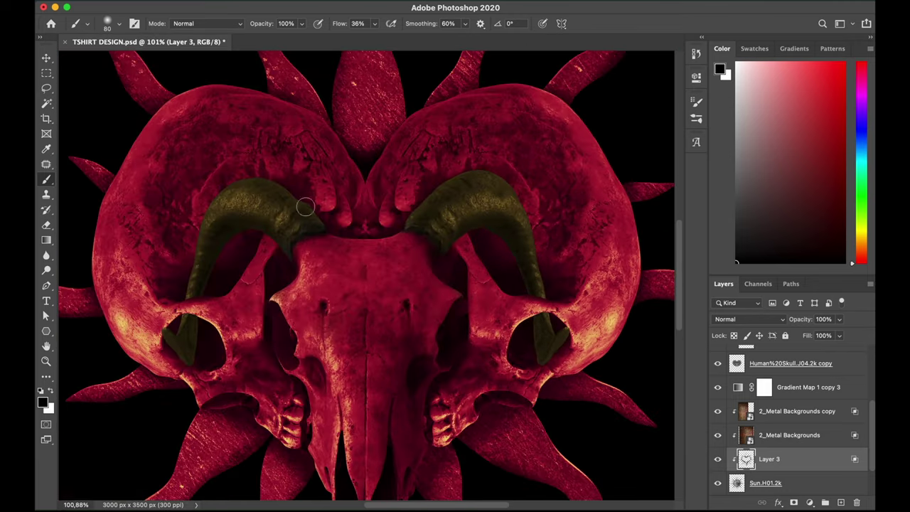
scroll(305, 206, "down", 4)
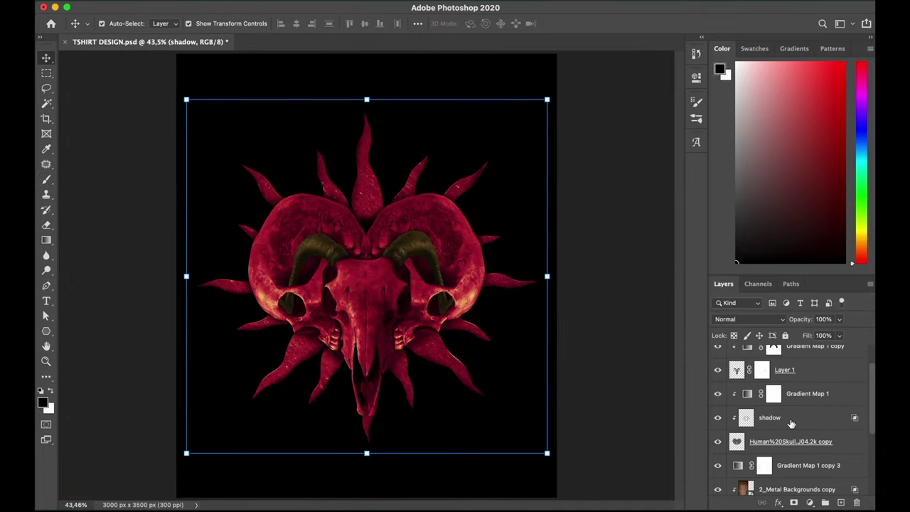
Add a colorized Hue/Saturation to the ram skull with a darkened yellow tint.
left_click(792, 434)
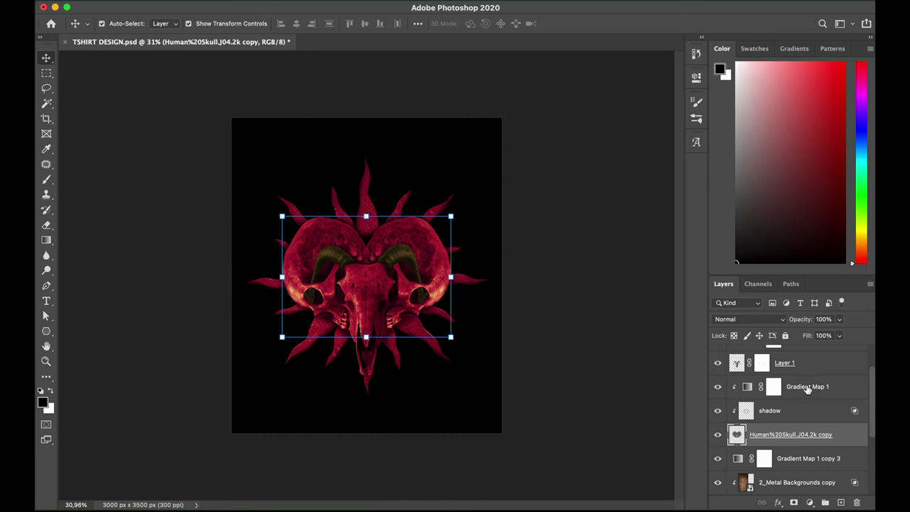
left_click(810, 502)
left_click(823, 372)
left_click(603, 216)
left_click_drag(581, 194, 606, 197)
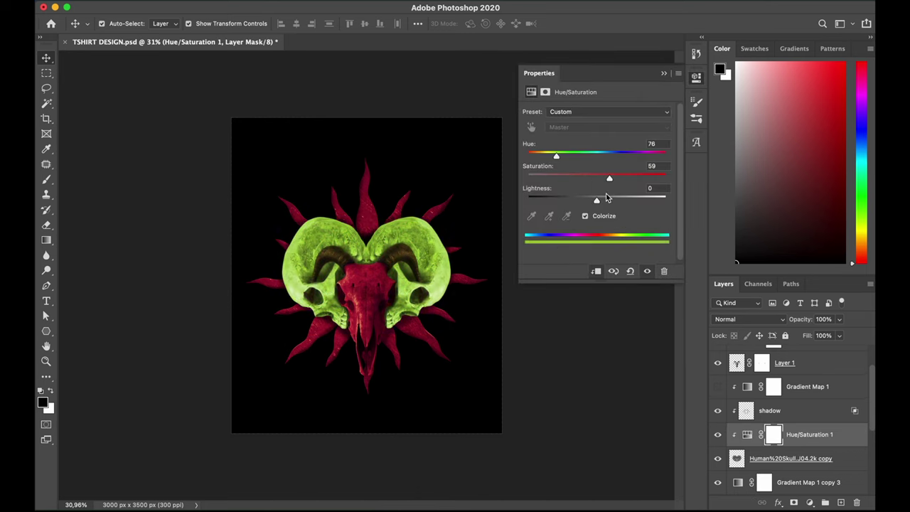
left_click_drag(556, 156, 545, 157)
left_click_drag(610, 178, 613, 178)
left_click_drag(597, 200, 580, 201)
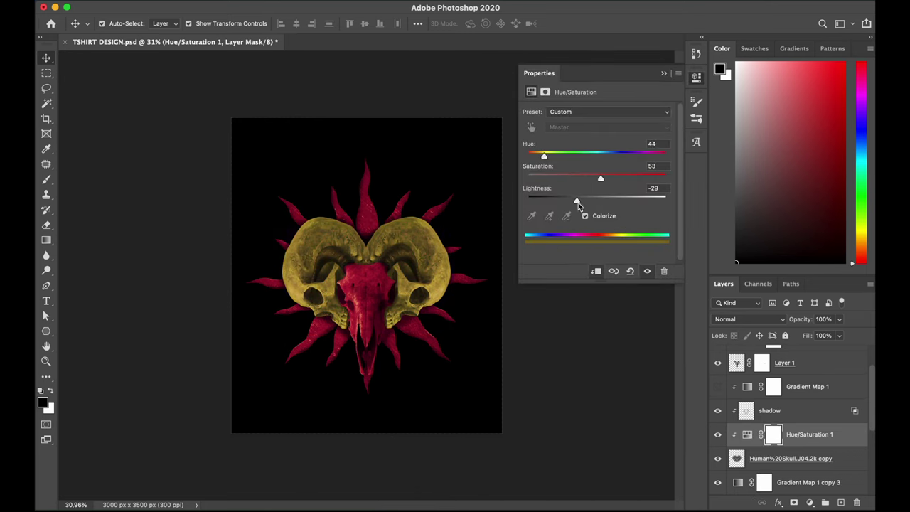
left_click(663, 73)
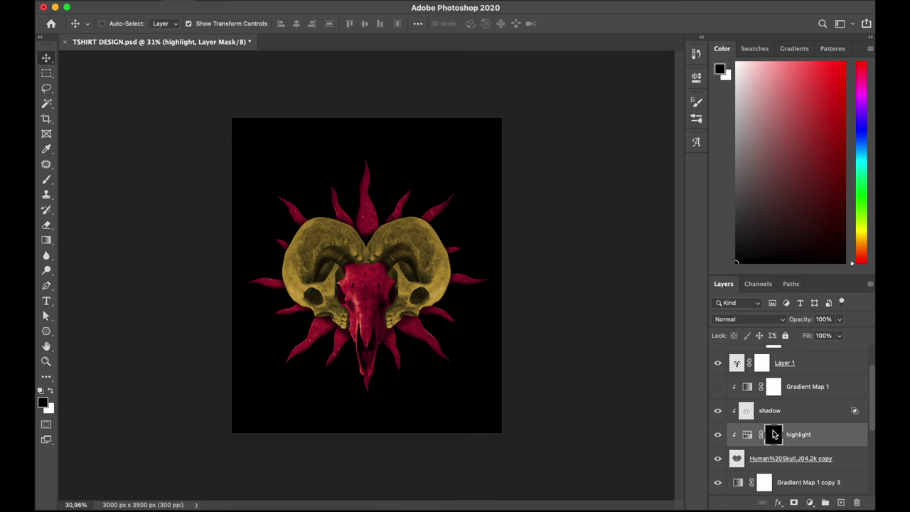
Duplicate the highlight layer and move the copy to the top of the stack.
right_click(810, 435)
left_click(737, 491)
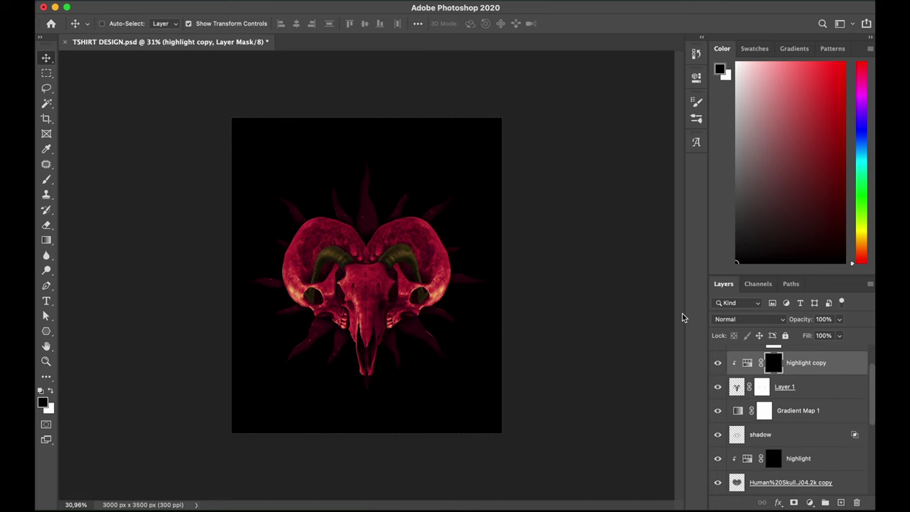
scroll(816, 378, "up", 2)
left_click(802, 405)
key("super+shift+bracketright")
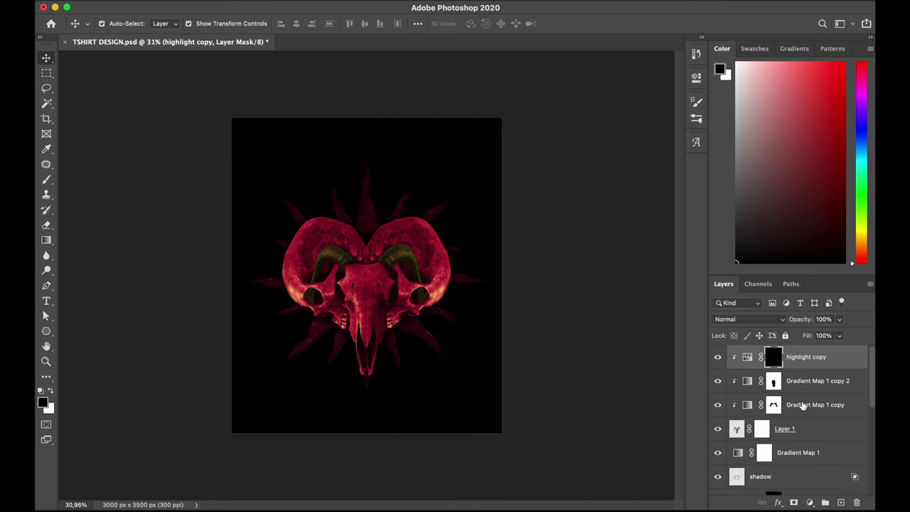
scroll(802, 406, "down", 2)
left_click(829, 413)
scroll(829, 412, "up", 2)
left_click(829, 413)
left_click_drag(829, 413, 818, 359)
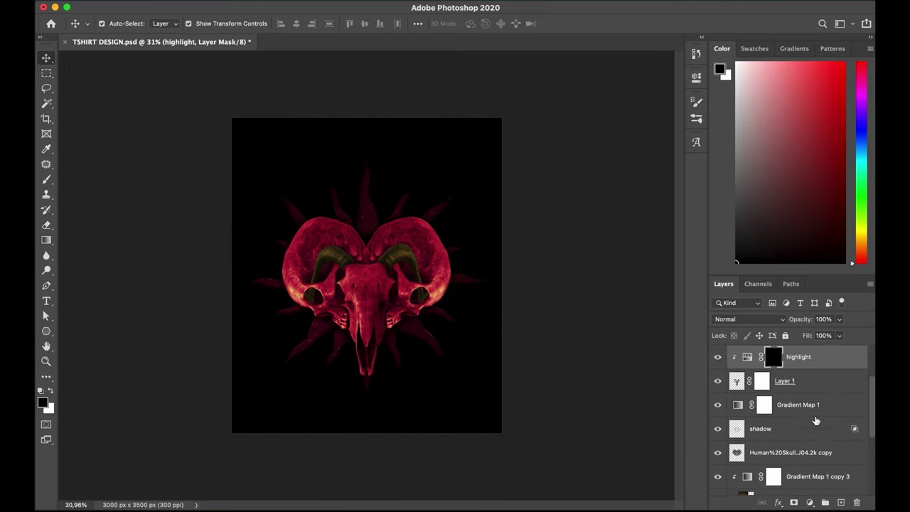
scroll(817, 421, "up", 3)
scroll(816, 421, "down", 1)
Clip Gradient Map 1 to the shadow layer.
left_click(816, 421)
left_click(819, 429, "alt")
left_click(817, 441, "alt")
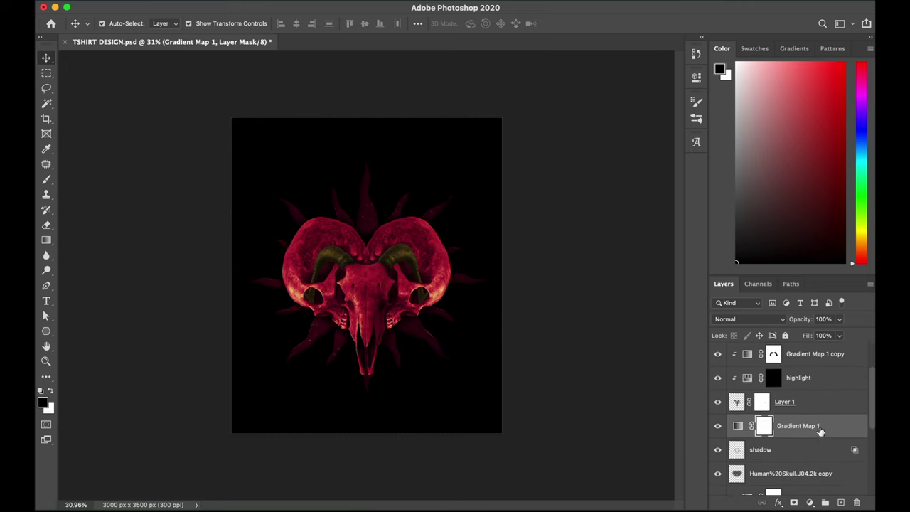
left_click(814, 449, "alt")
left_click_drag(814, 449, 817, 472)
scroll(818, 455, "down", 1)
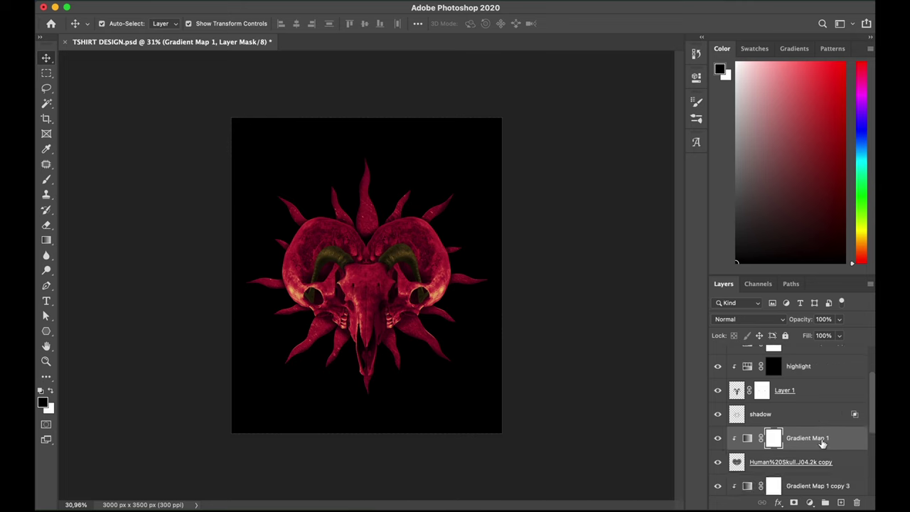
Move the highlight layer below the shadow layer.
left_click(725, 419)
scroll(810, 441, "down", 2)
scroll(803, 413, "up", 3)
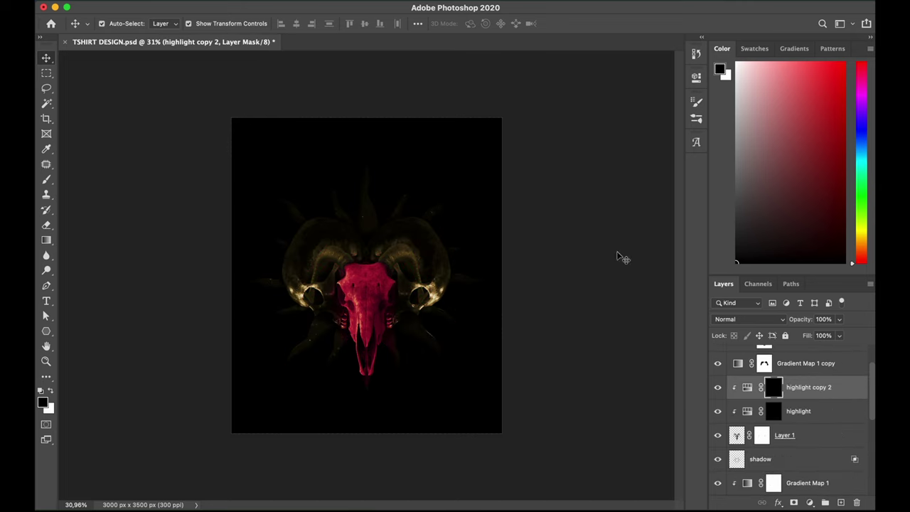
scroll(789, 456, "down", 8)
scroll(788, 414, "up", 3)
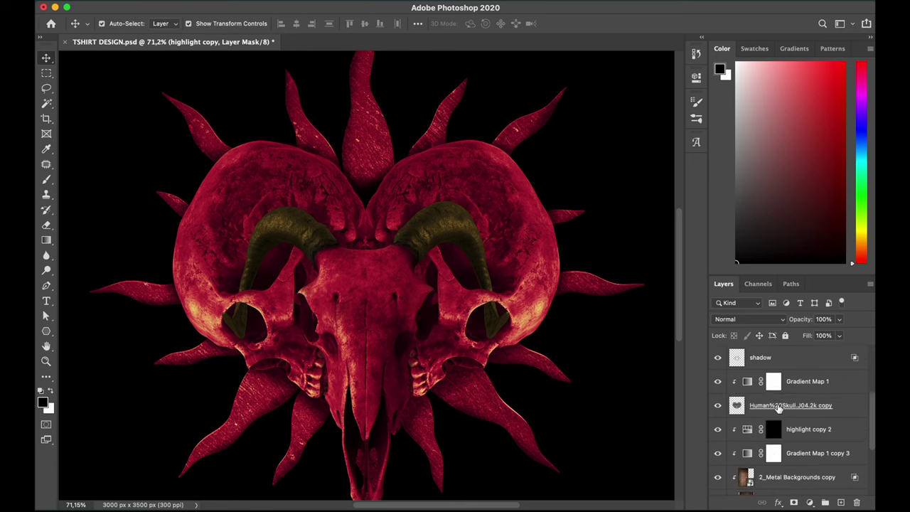
left_click(779, 407)
scroll(796, 403, "up", 3)
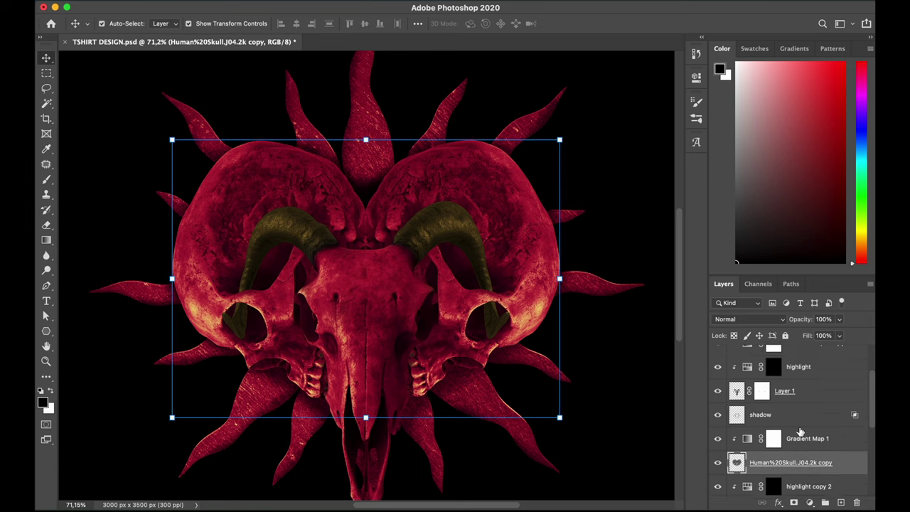
left_click_drag(805, 396, 804, 453)
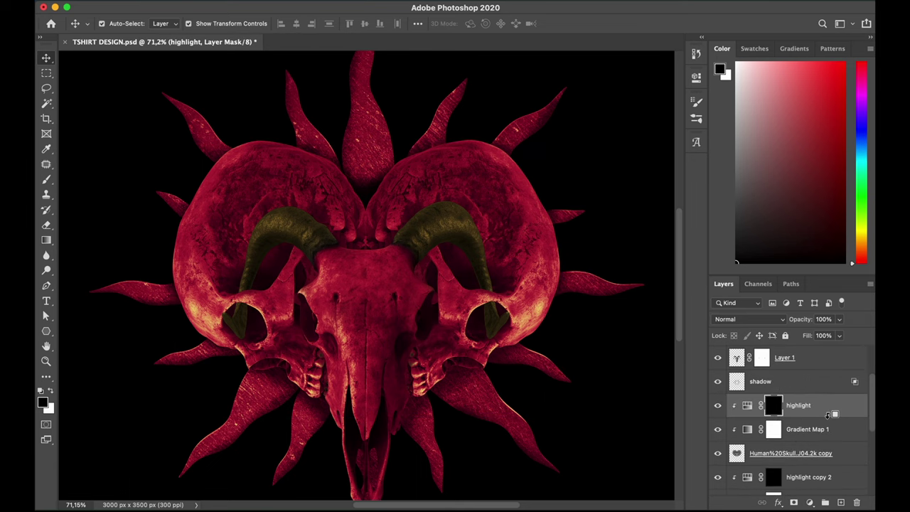
Paint white on the highlight mask along the left skull's upper edge.
key("b")
key("x")
left_click_drag(219, 151, 157, 297)
scroll(205, 227, "up", 2)
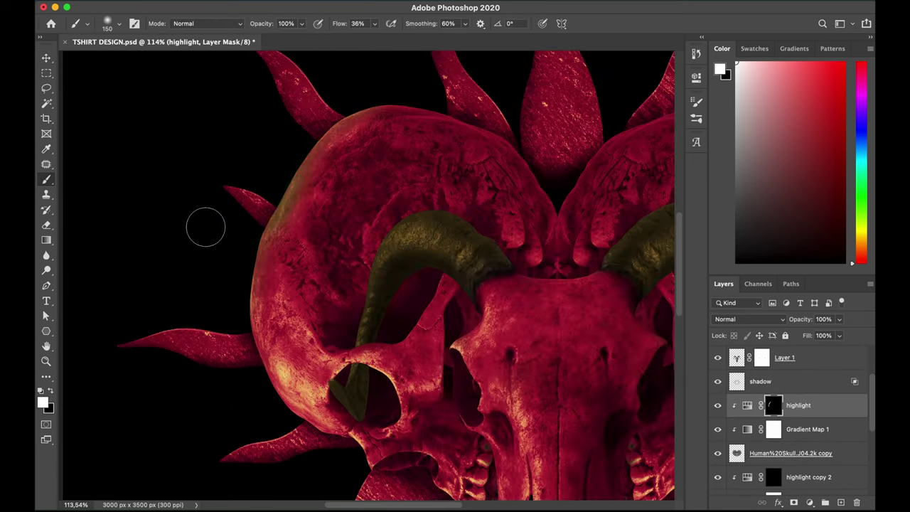
Brighten and retint the golden highlight in its Hue/Saturation settings.
double_click(747, 406)
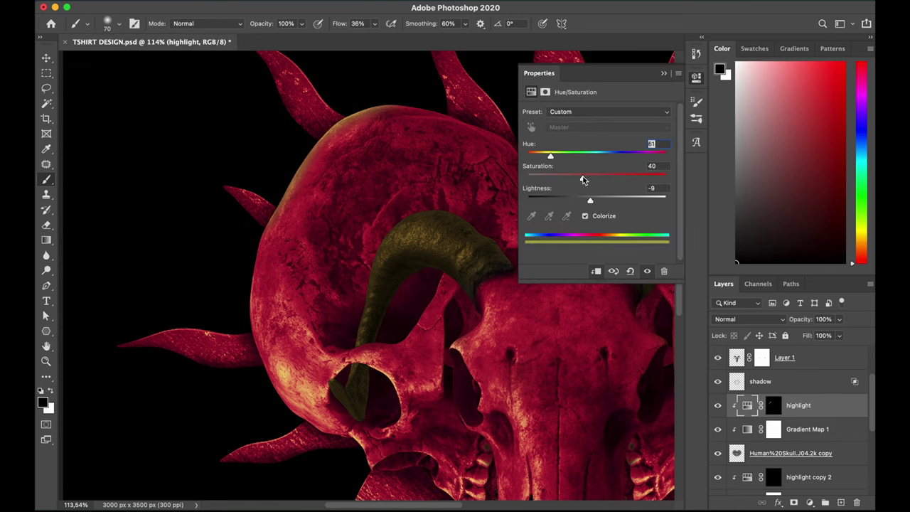
left_click(664, 73)
left_click(774, 405)
scroll(361, 140, "down", 3)
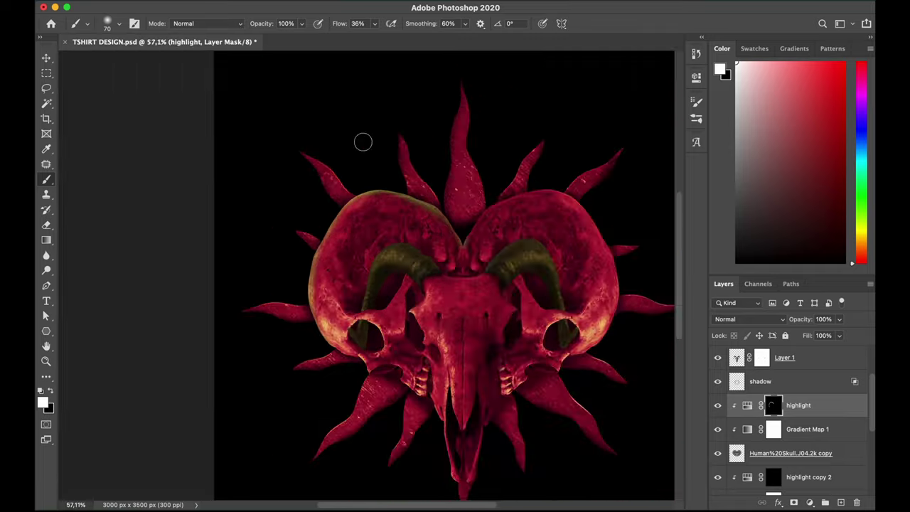
scroll(362, 140, "up", 4)
double_click(746, 405)
left_click_drag(592, 201, 608, 201)
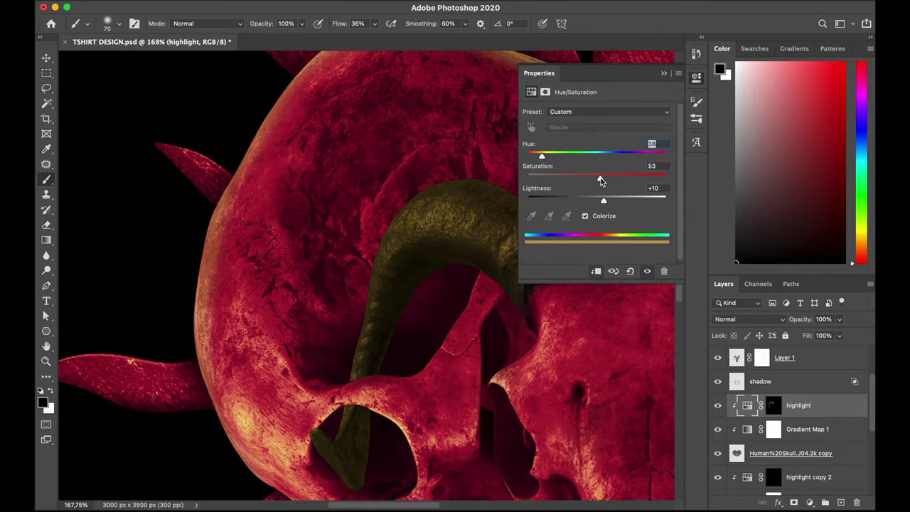
scroll(357, 140, "down", 3)
scroll(358, 141, "up", 2)
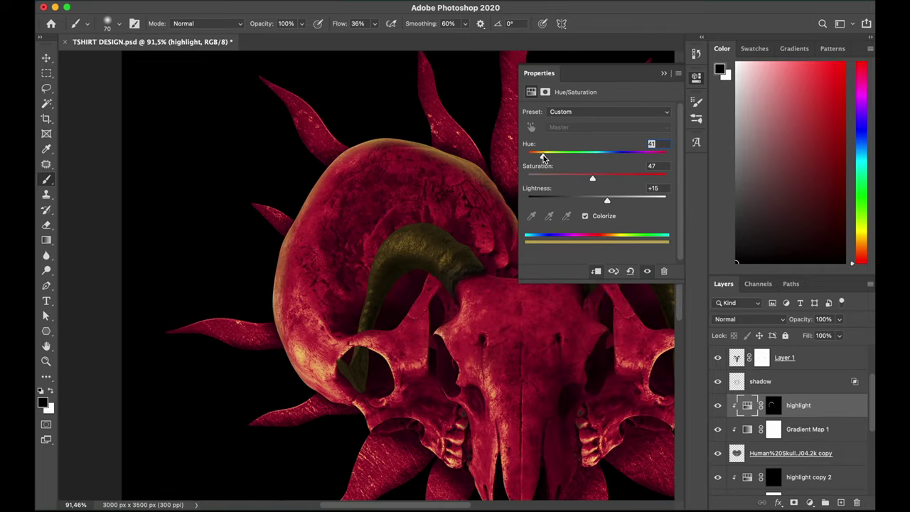
left_click(360, 346)
key("v")
scroll(118, 118, "down", 4)
left_click(118, 118)
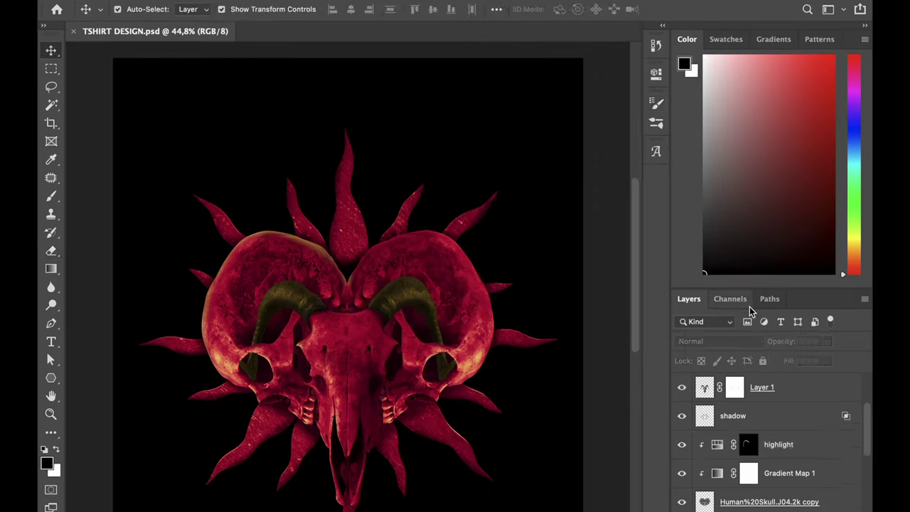
Erase on the highlight mask with a soft round size 92 brush, undoing a test spot.
left_click(772, 405)
key("e")
key("x")
scroll(355, 298, "up", 5)
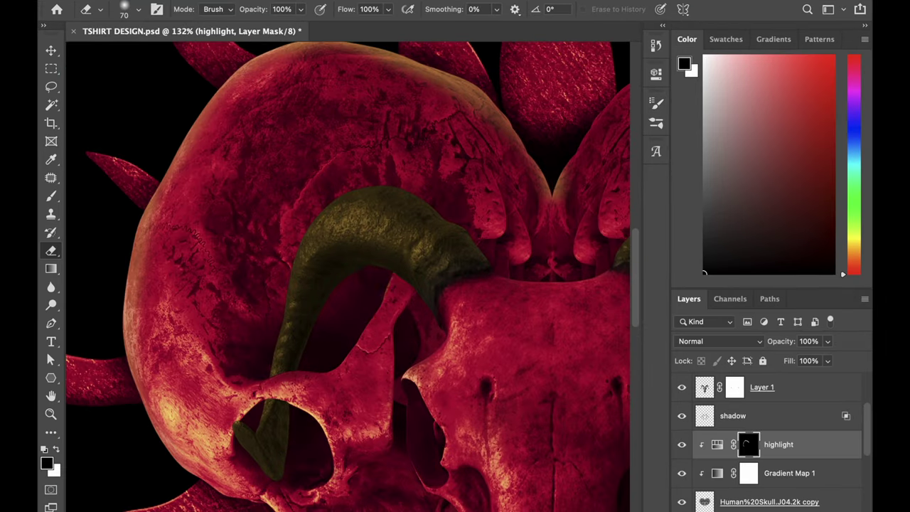
scroll(361, 382, "up", 2)
scroll(361, 382, "down", 4)
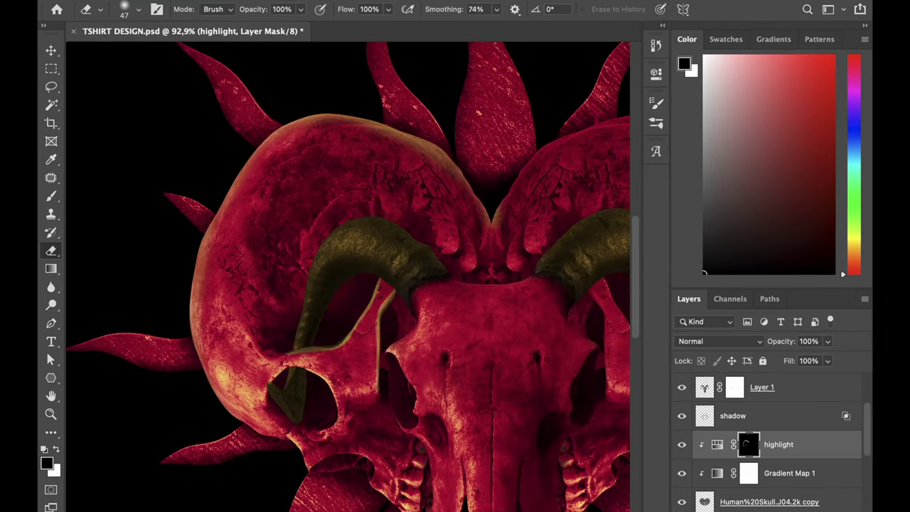
scroll(361, 382, "up", 3)
scroll(361, 382, "down", 2)
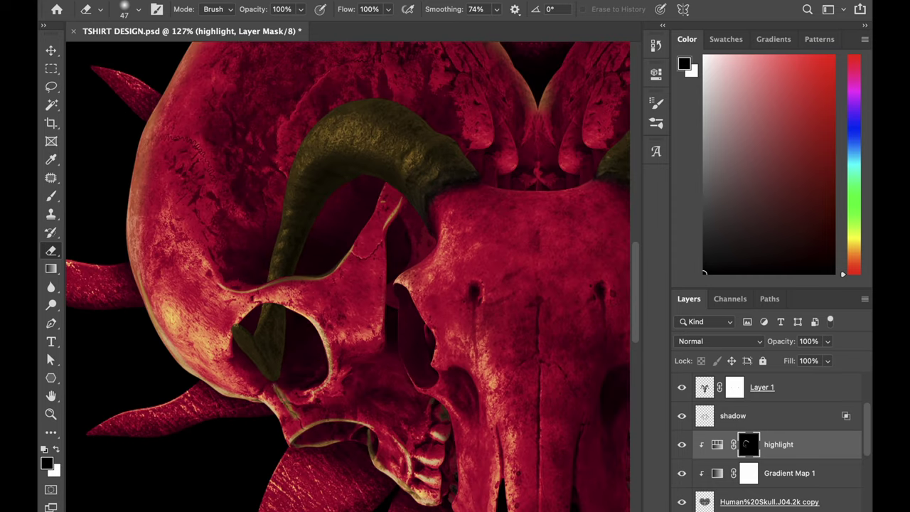
scroll(321, 356, "down", 1)
scroll(321, 356, "up", 5)
left_click(138, 9)
key("Return")
left_click_drag(412, 281, 424, 297)
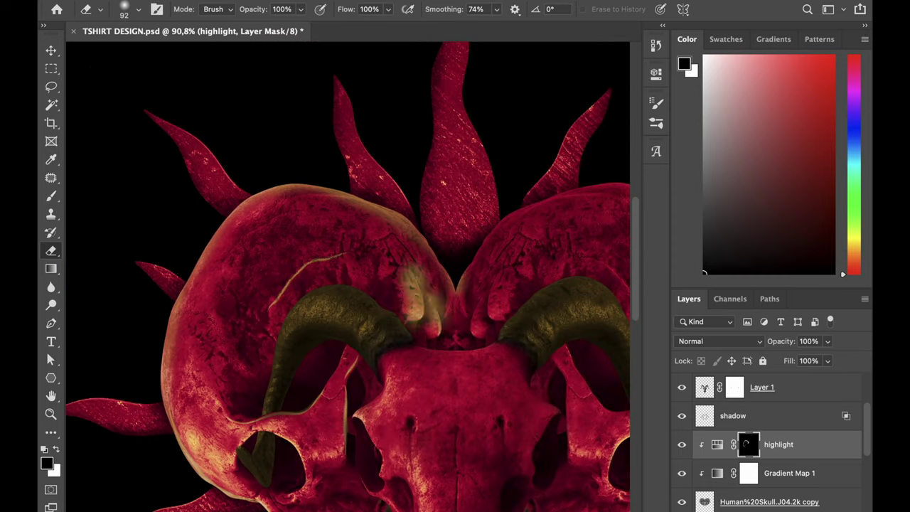
key("ctrl+z")
Give the brush Lighter Color blend mode and 40% flow.
left_click(719, 341)
left_click(711, 368)
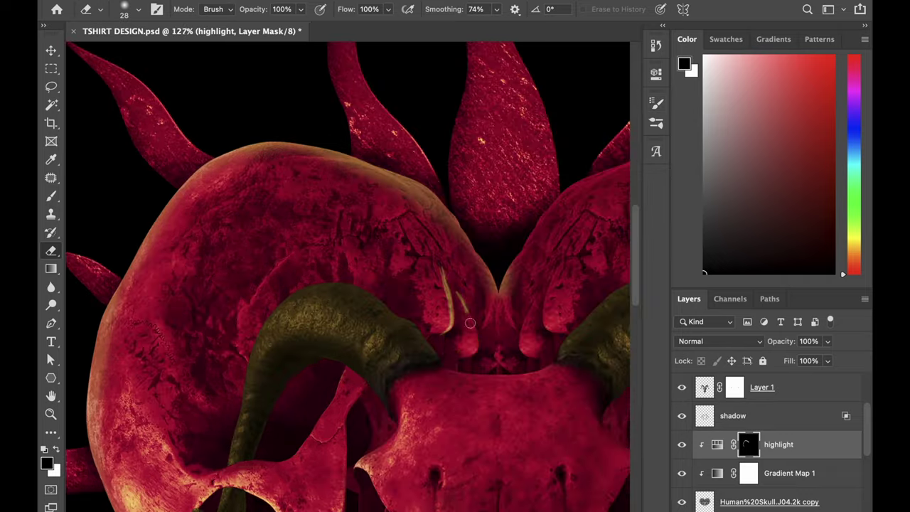
scroll(470, 334, "down", 3)
scroll(276, 468, "up", 4)
scroll(178, 431, "down", 3)
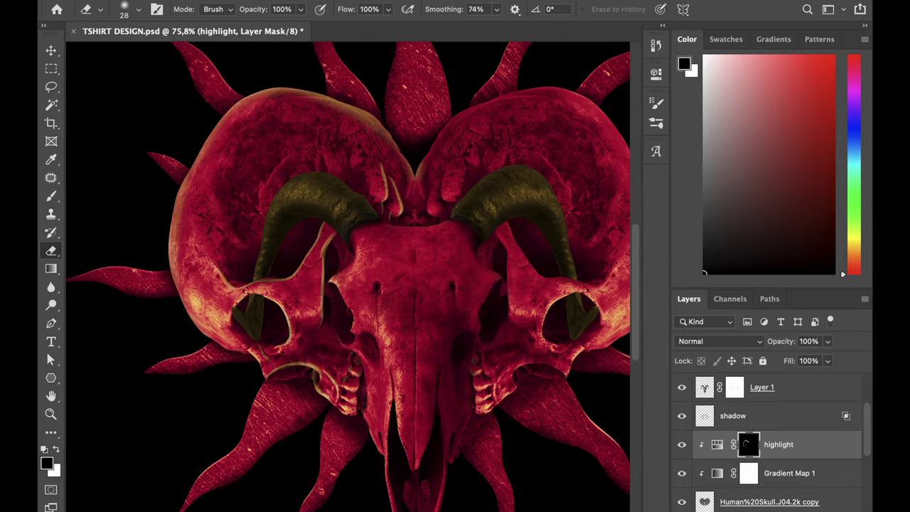
key("shift+4")
Make black the painting colour and preview the highlight layer mask.
key("x")
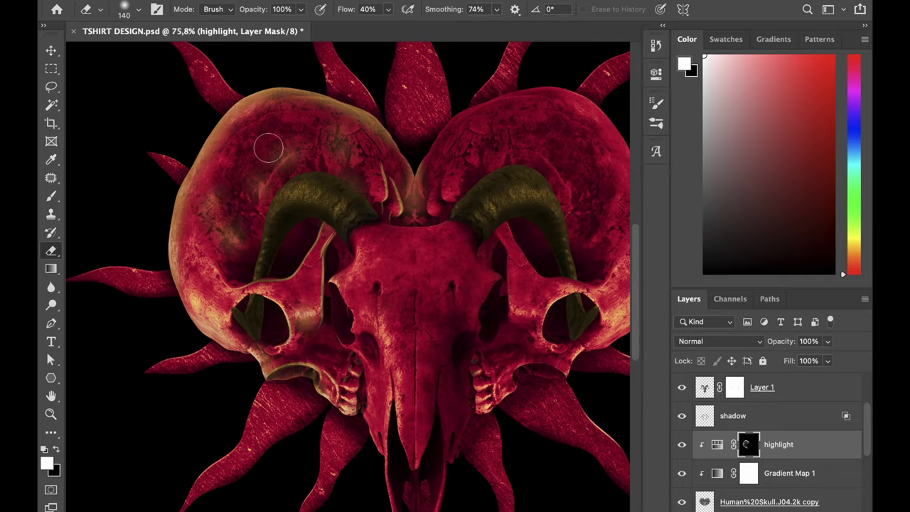
scroll(266, 146, "up", 5)
right_click(266, 147)
key("Escape")
key("x")
scroll(348, 277, "down", 5)
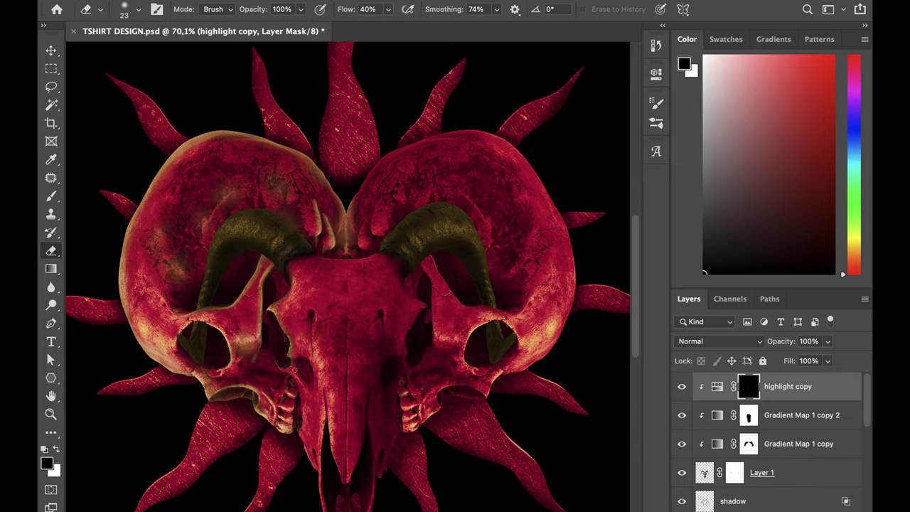
scroll(340, 462, "up", 2)
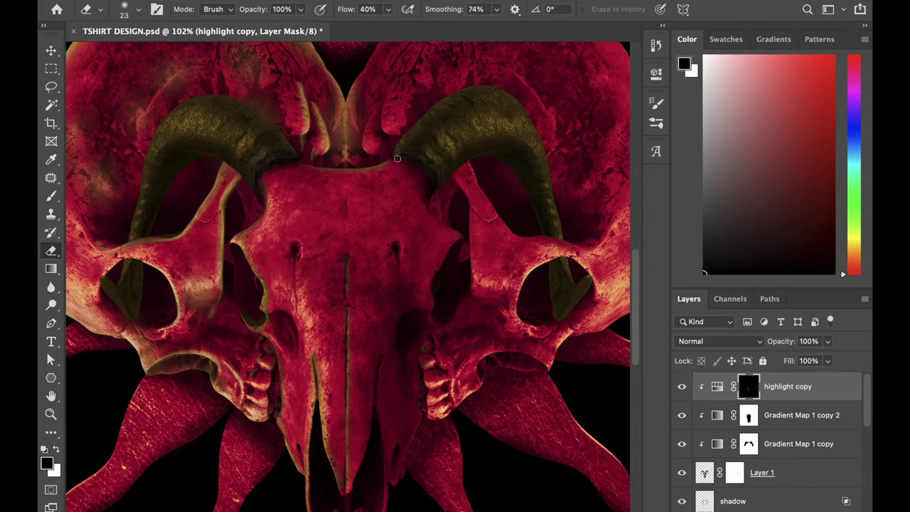
scroll(397, 159, "down", 2)
scroll(349, 277, "down", 2)
scroll(348, 277, "up", 4)
key("super+backslash")
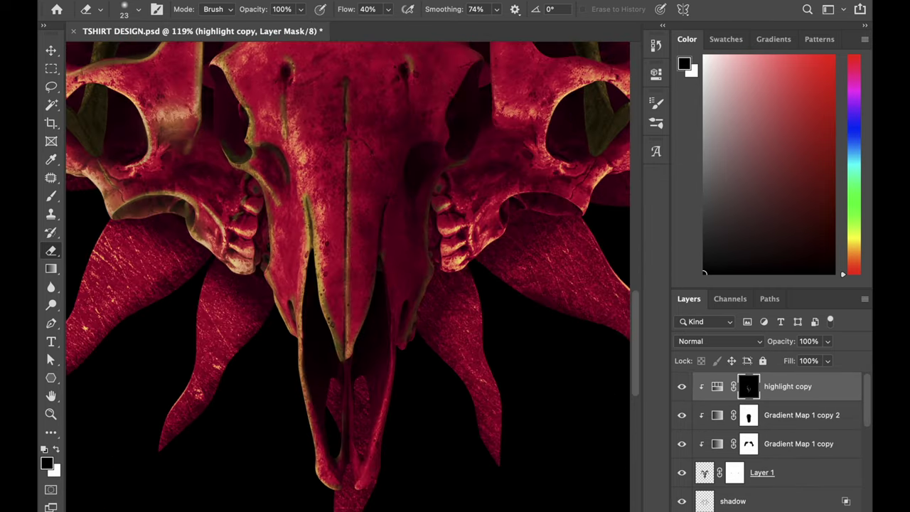
scroll(348, 278, "right", 3)
scroll(348, 277, "down", 3)
Mask the warm highlight to spots on the highlight and highlight copy layer masks.
left_click(380, 124, "super")
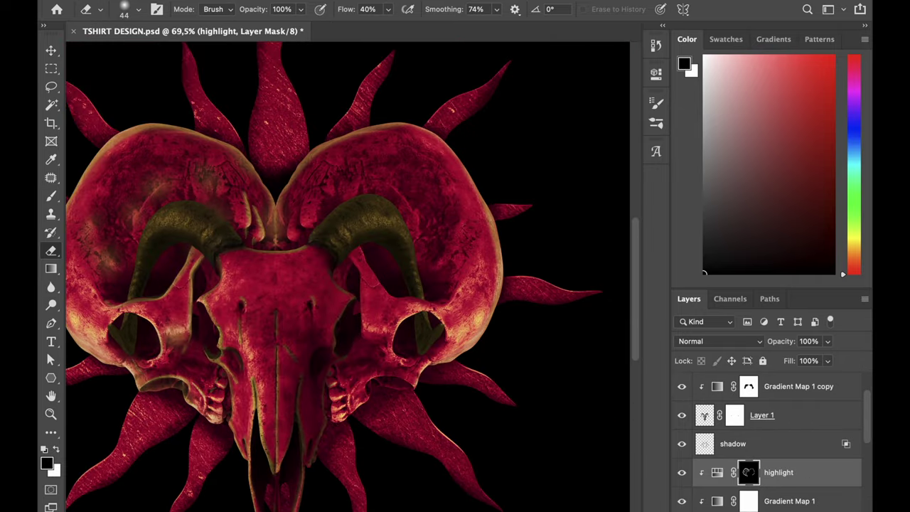
scroll(345, 298, "up", 2)
scroll(466, 456, "down", 2)
left_click(427, 299, "super")
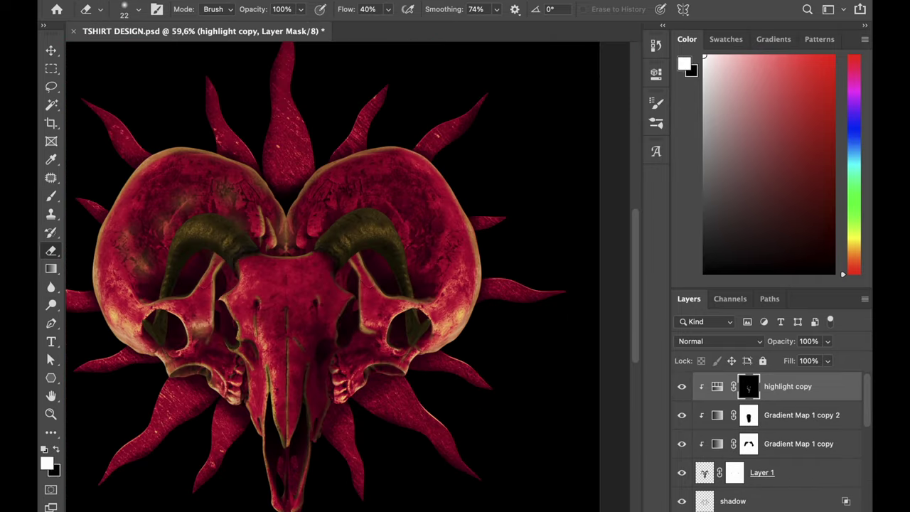
left_click(426, 299, "super")
scroll(426, 298, "up", 3)
scroll(345, 281, "down", 3)
scroll(345, 280, "up", 4)
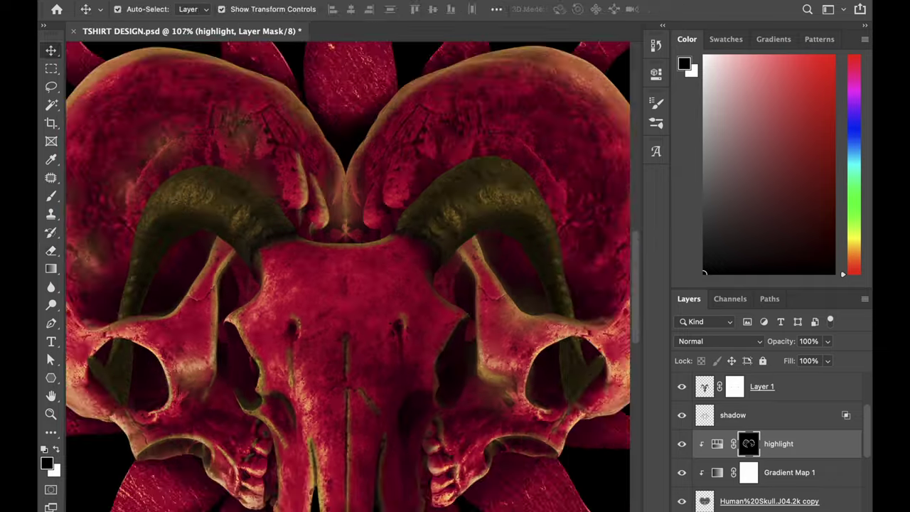
scroll(402, 135, "down", 3)
left_click(391, 289, "super")
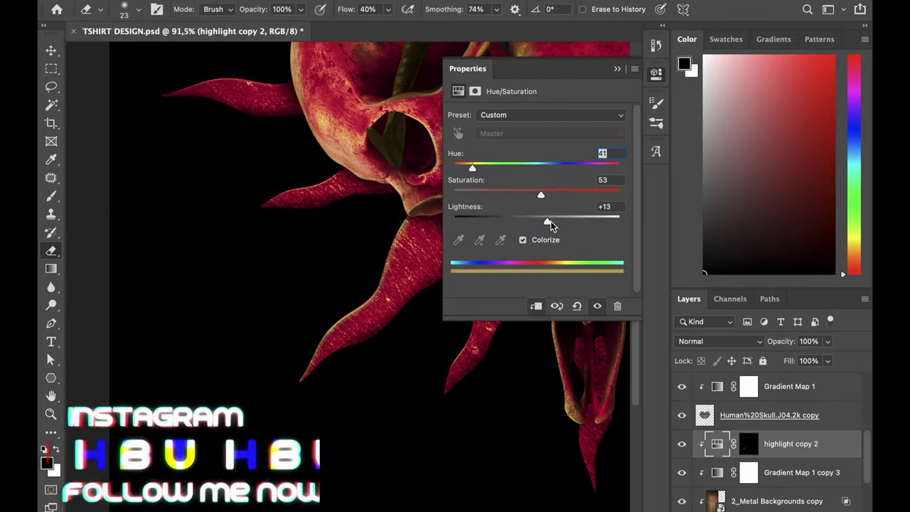
scroll(344, 168, "up", 10)
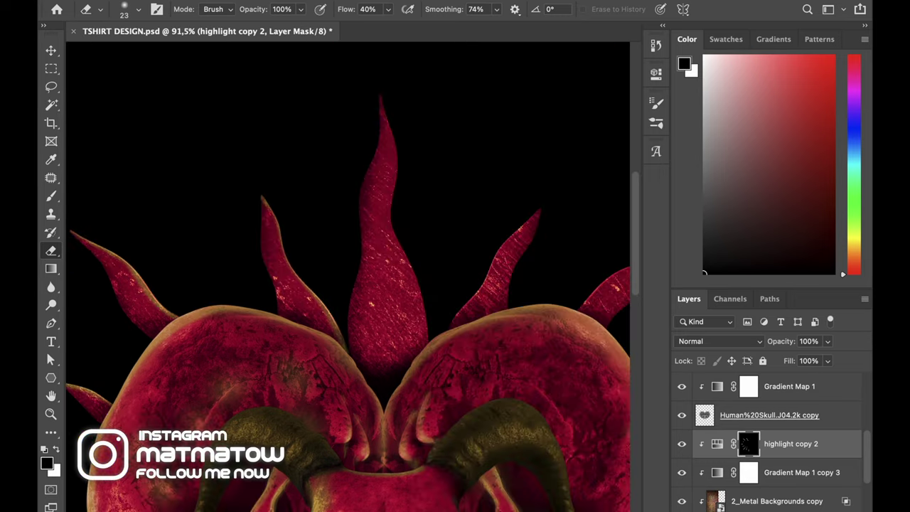
scroll(426, 341, "up", 2)
scroll(426, 341, "down", 8)
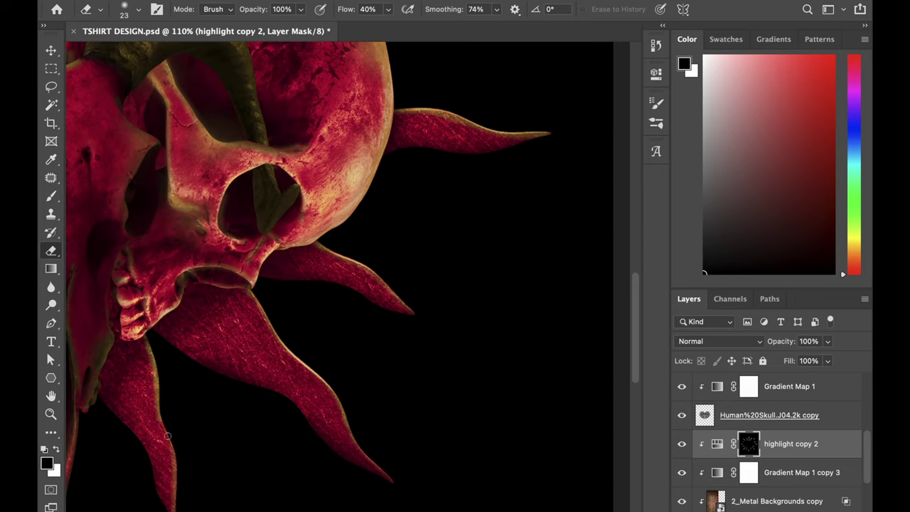
scroll(426, 341, "down", 5)
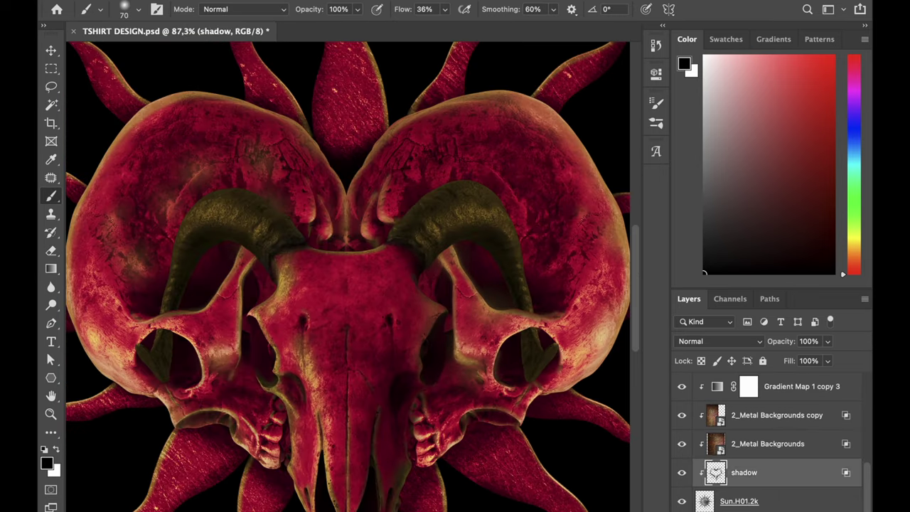
key("ctrl+shift+alt+n")
Create a new clipped layer for horn highlights, lower brush flow to 26%, and sample a tan colour.
key("ctrl+z")
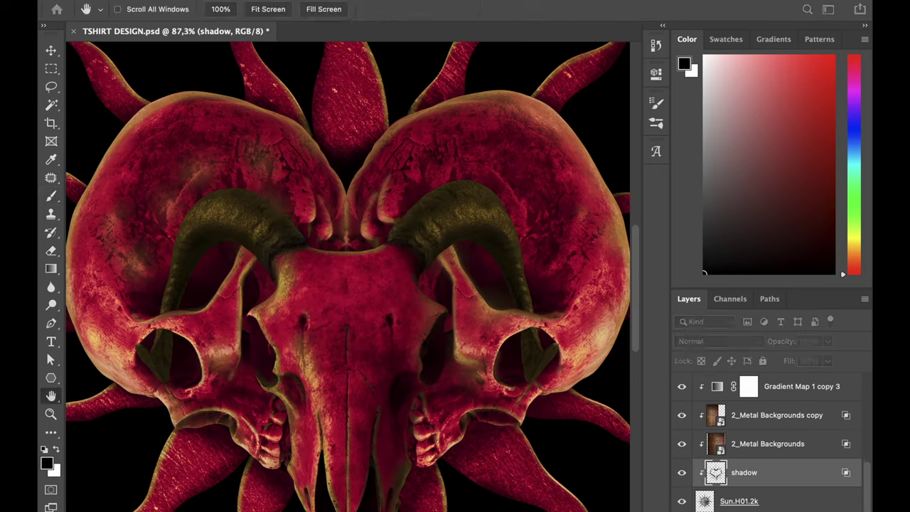
key("ctrl+shift+alt+n")
key("shift+2")
key("shift+6")
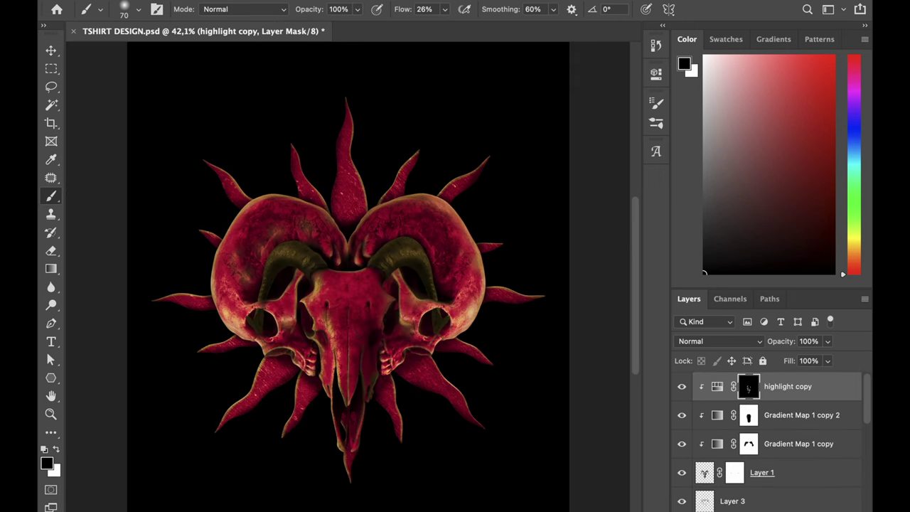
scroll(146, 329, "up", 5)
key("ctrl+shift+alt+n")
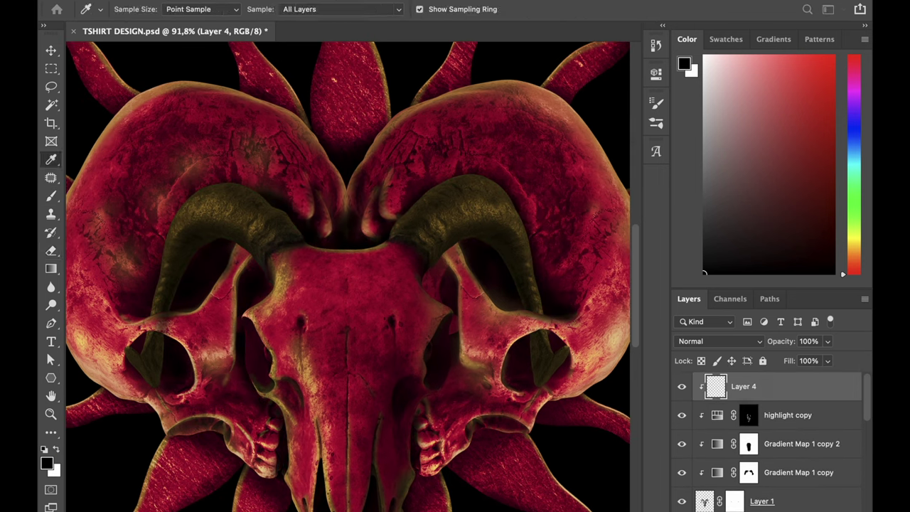
left_click(146, 329, "alt")
Paint tan highlights over both horns and set that layer to Color Dodge.
left_click_drag(145, 329, 277, 206)
left_click_drag(399, 178, 527, 299)
scroll(341, 270, "down", 1)
left_click(101, 9)
left_click(719, 341)
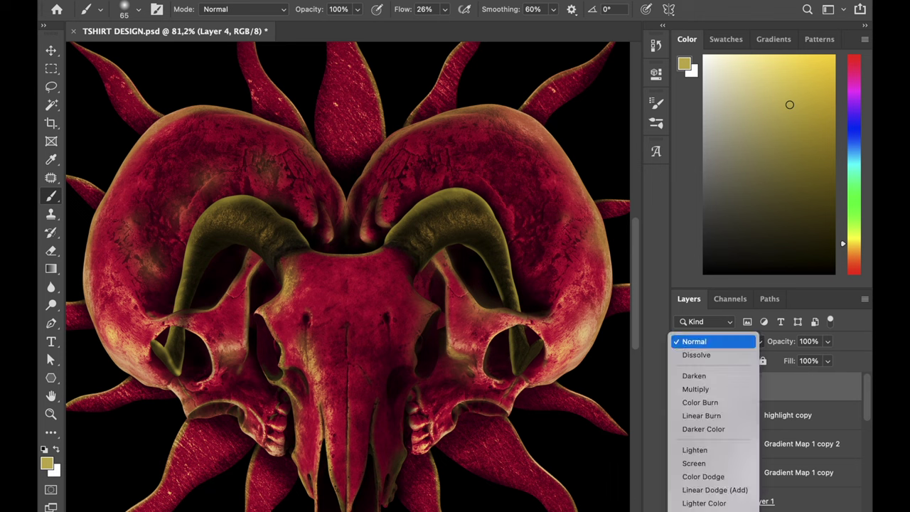
left_click(701, 396)
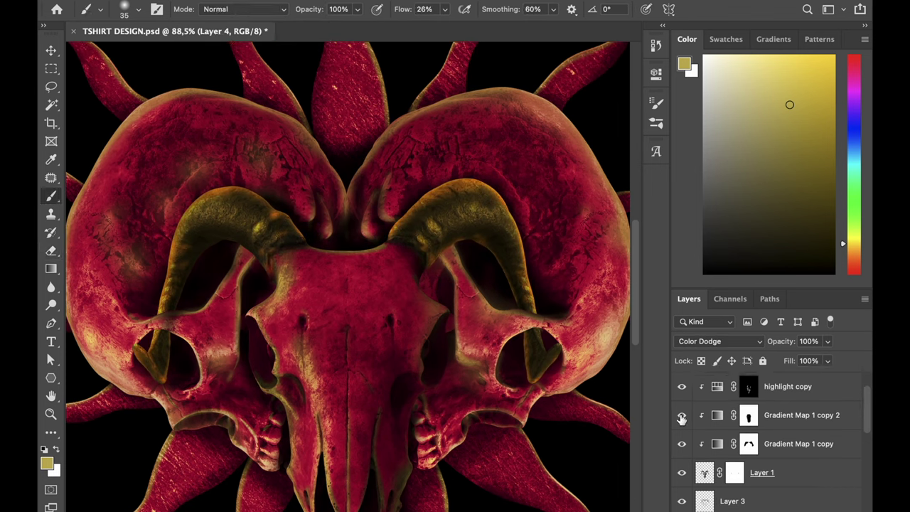
key("d")
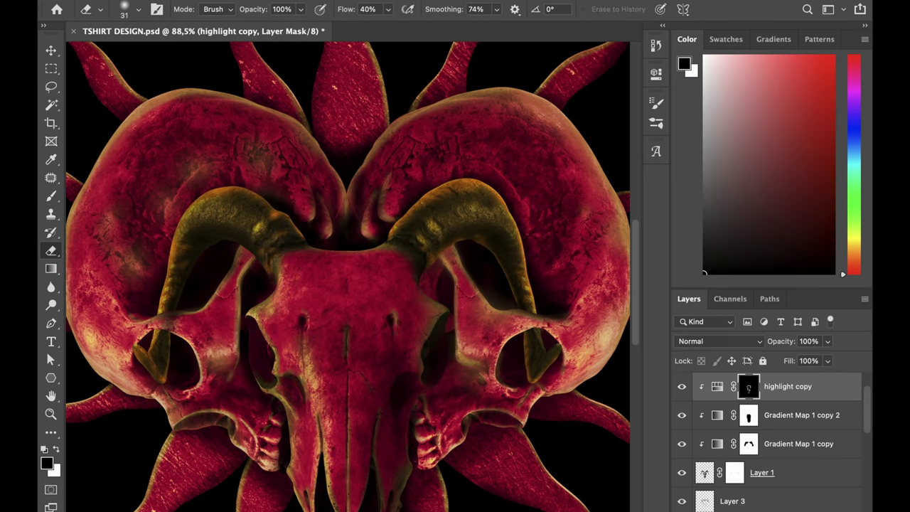
key("ctrl+0")
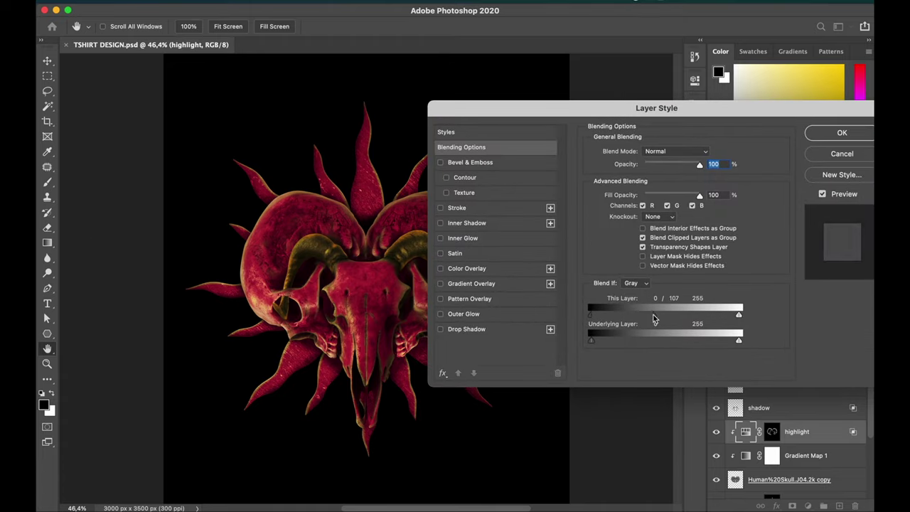
Drag the Underlying Layer black slider right on the highlight layer and highlight copy 2.
left_click_drag(594, 345, 630, 343)
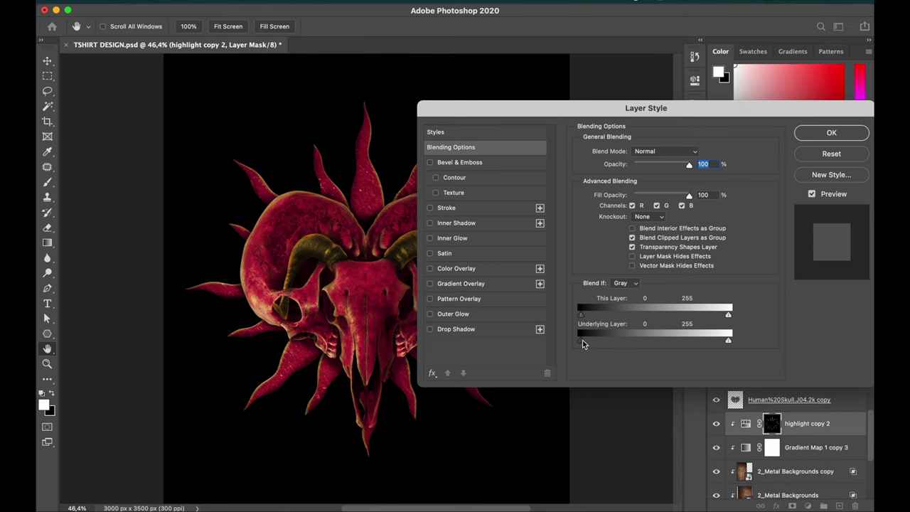
left_click_drag(585, 344, 649, 345)
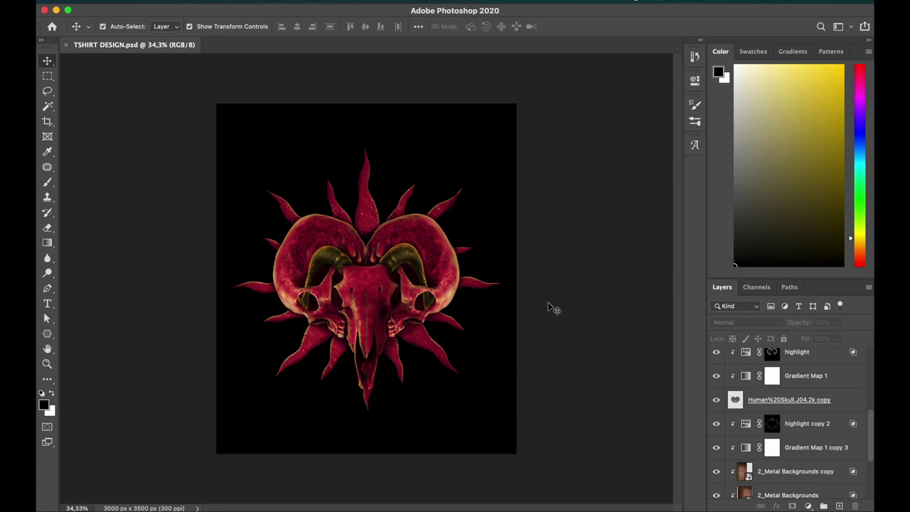
Select the artwork layers from the sun up and merge them into one layer.
scroll(789, 427, "down", 5)
left_click(790, 437, "shift")
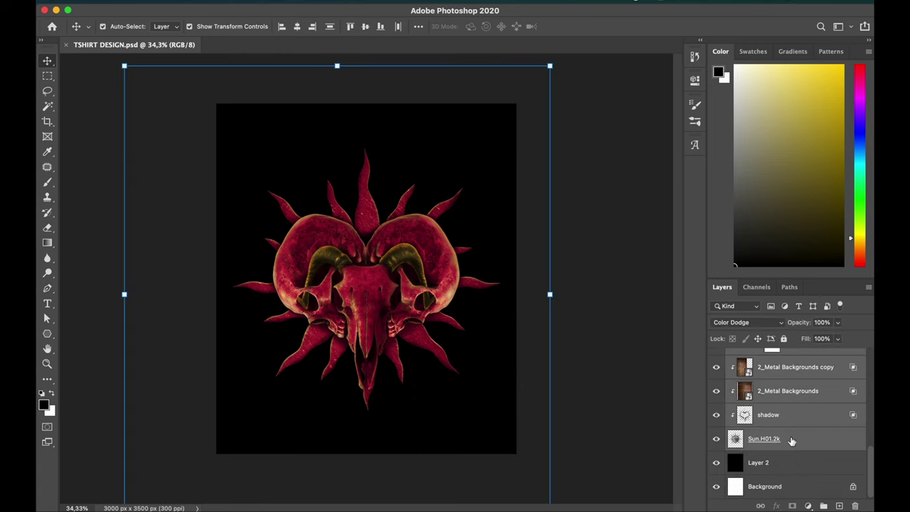
right_click(789, 436)
key("Escape")
key("ctrl+e")
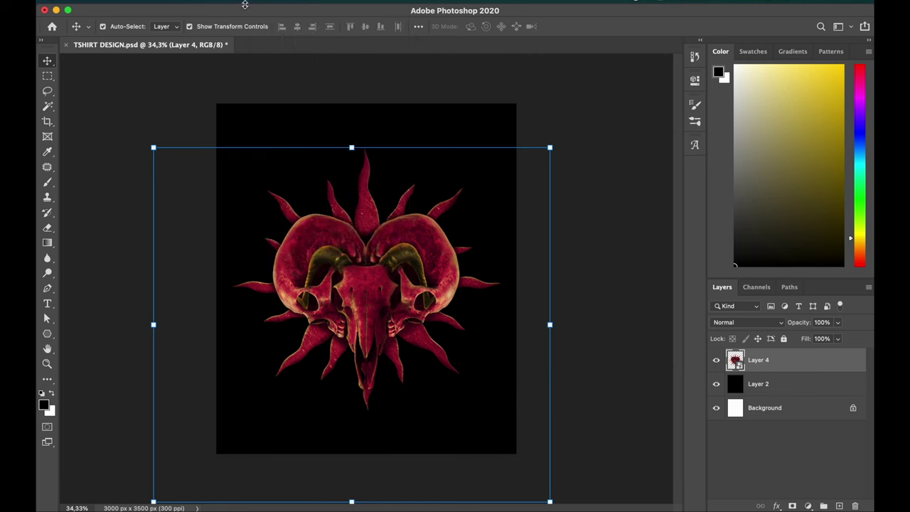
Apply the Camera Raw Filter to the merged artwork with Temperature +16.
left_click(341, 8)
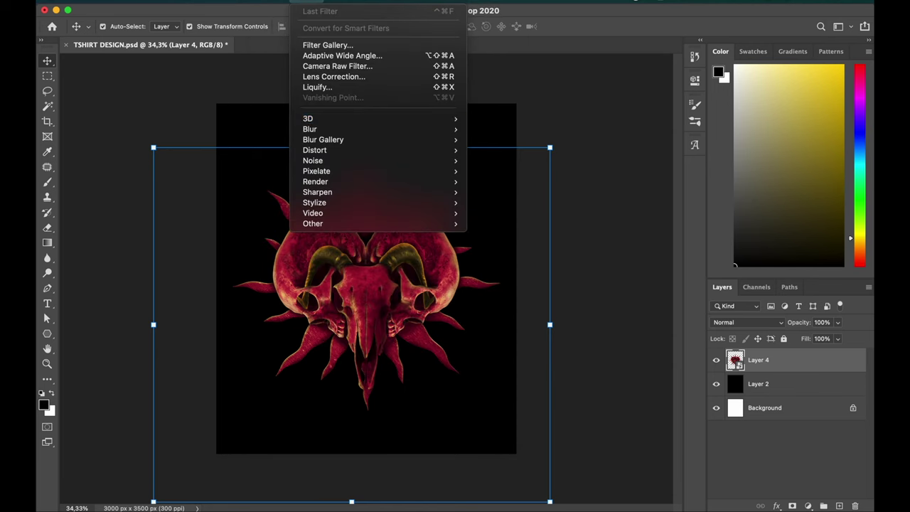
mouse_move(370, 128)
left_click(426, 66)
left_click_drag(744, 229, 754, 231)
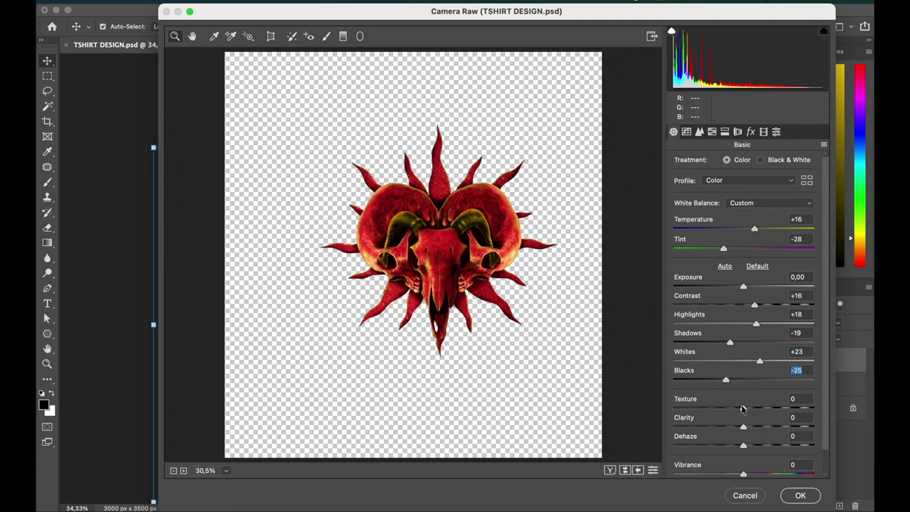
Raise Dehaze to +13, lower Vibrance, cool Temperature to +12, and apply Camera Raw.
left_click_drag(736, 446, 752, 446)
left_click_drag(743, 474, 726, 475)
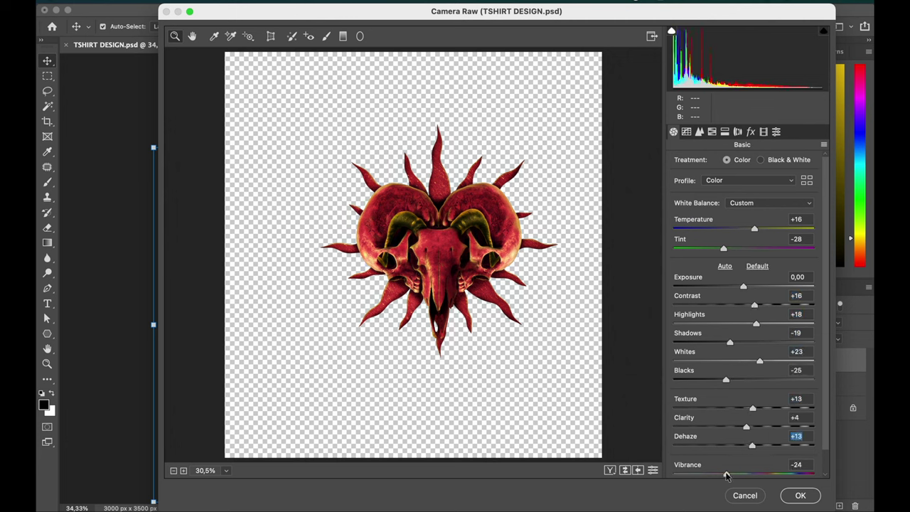
scroll(765, 433, "down", 1)
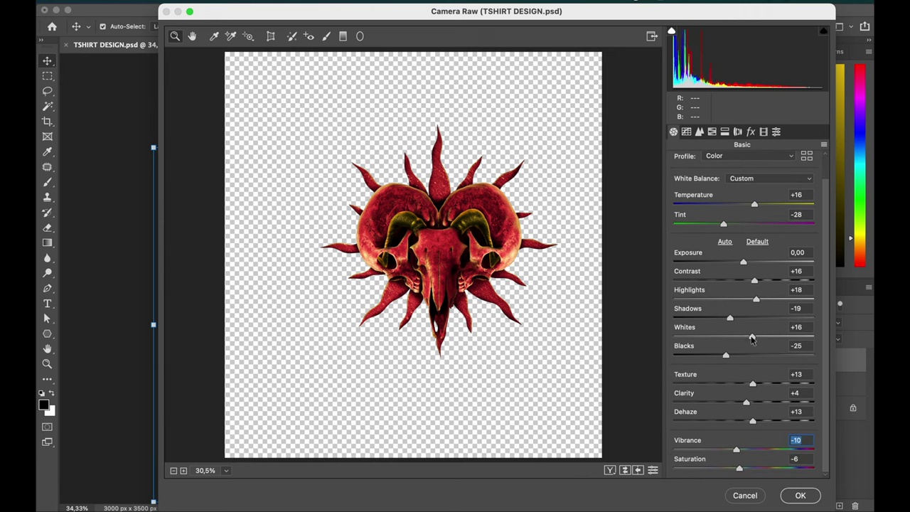
left_click_drag(754, 204, 751, 204)
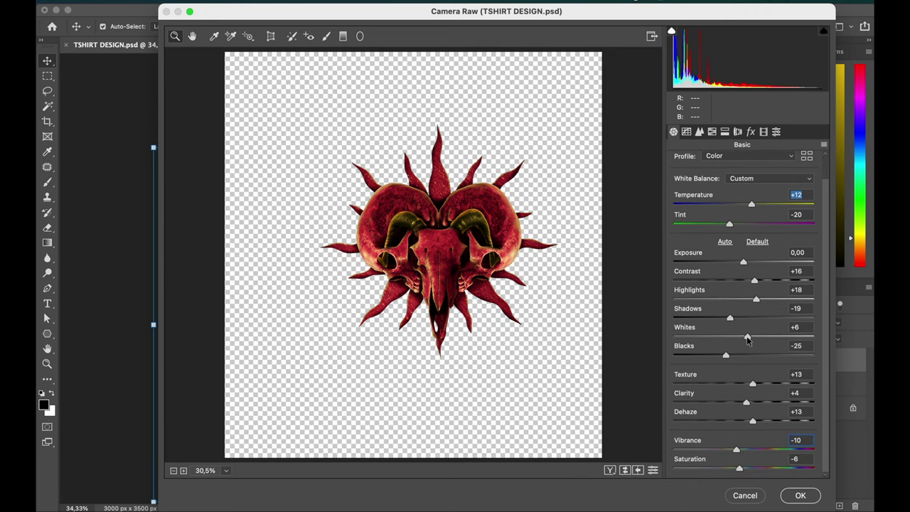
key("Return")
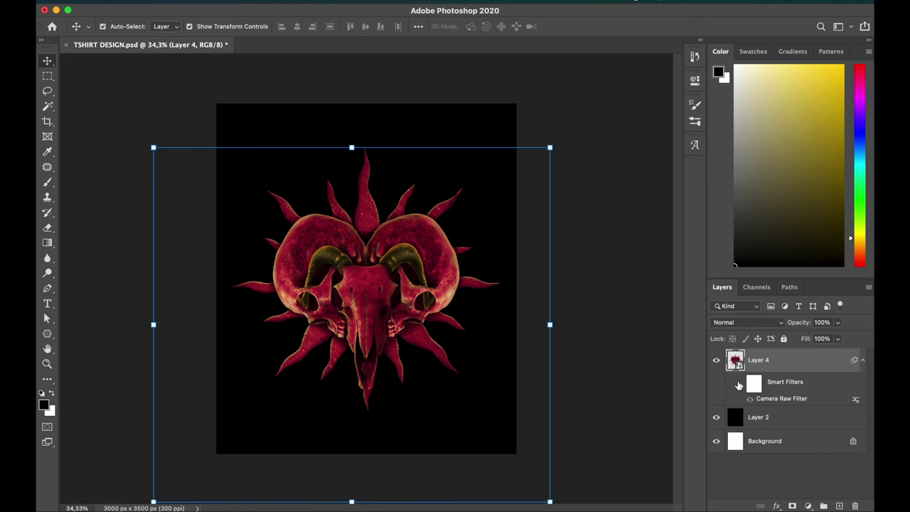
Add monochromatic Gaussian noise at 18.92% to the merged artwork layer.
left_click(611, 288)
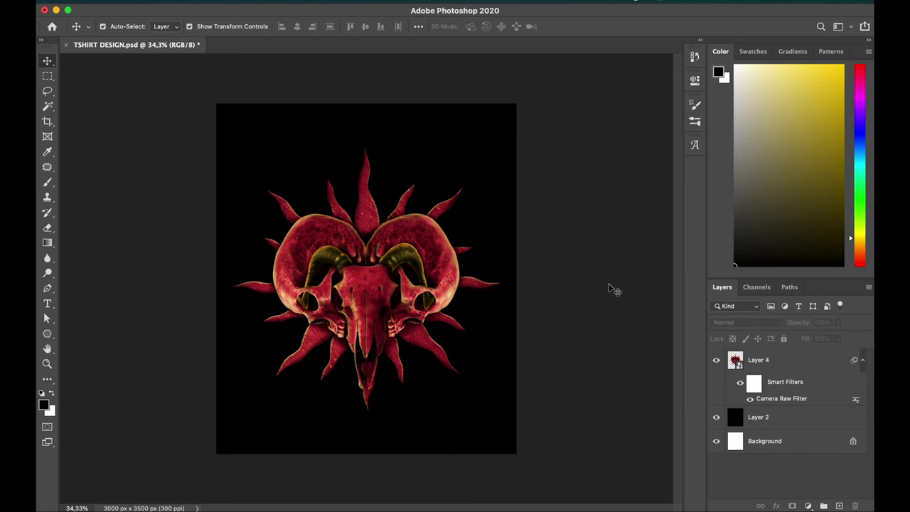
left_click(758, 360)
left_click(312, 1)
mouse_move(312, 160)
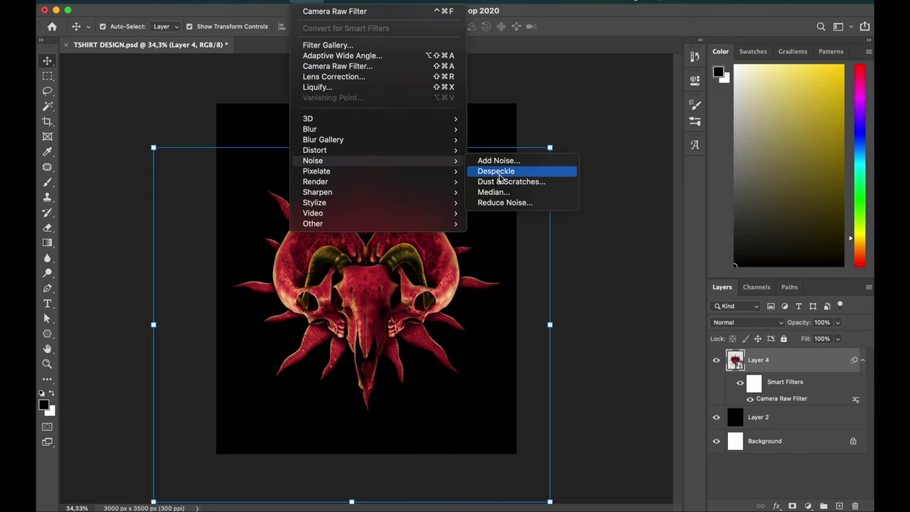
left_click(498, 160)
left_click_drag(375, 265, 378, 266)
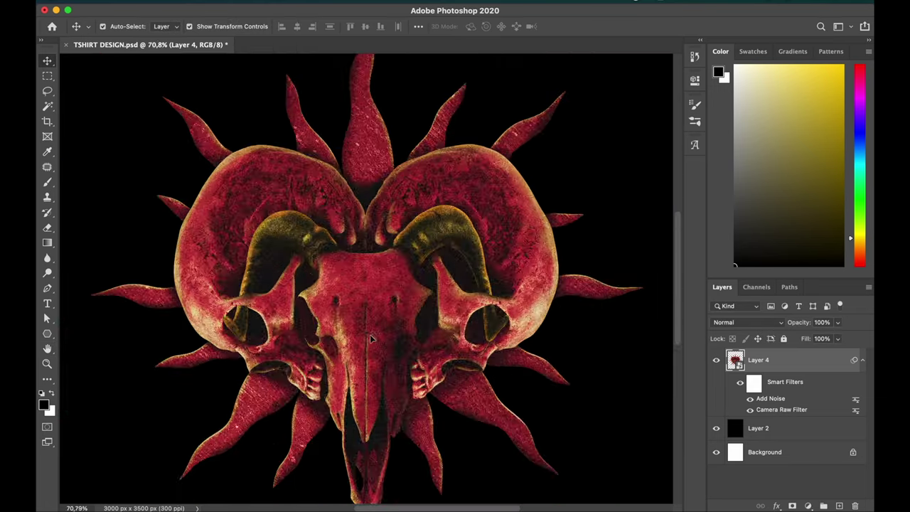
scroll(366, 285, "up", 3)
left_click(312, 1)
left_click(499, 161)
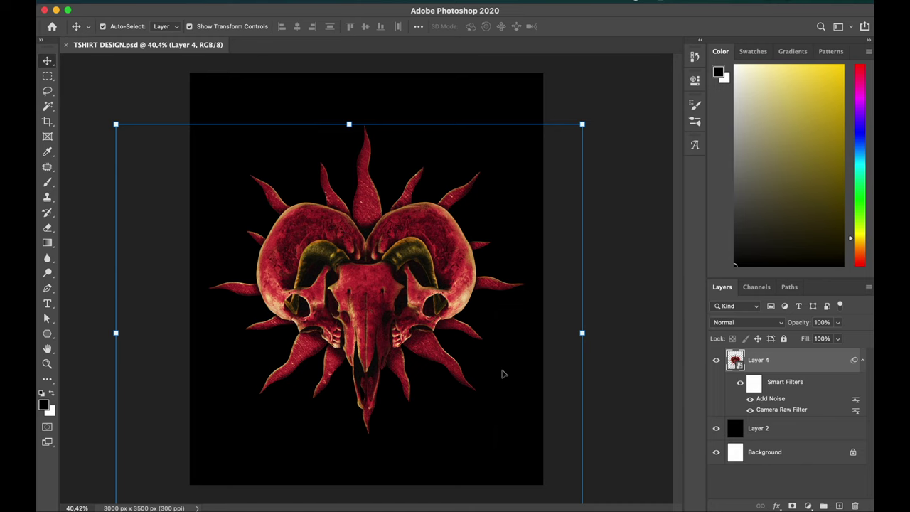
Add the PRIMITIVE title text below the skull and enlarge it.
scroll(502, 373, "up", 1)
key("t")
left_click(345, 370)
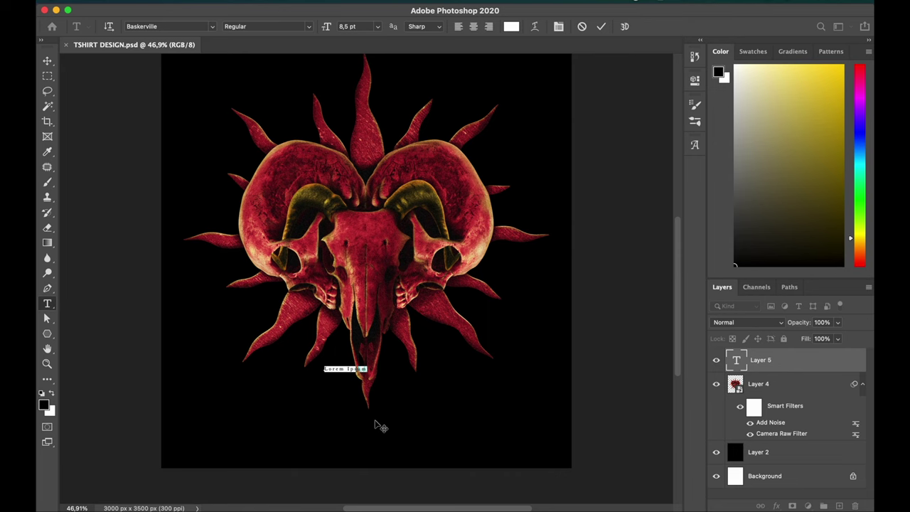
key("super+Return")
key("super+t")
left_click_drag(364, 370, 409, 367)
key("Return")
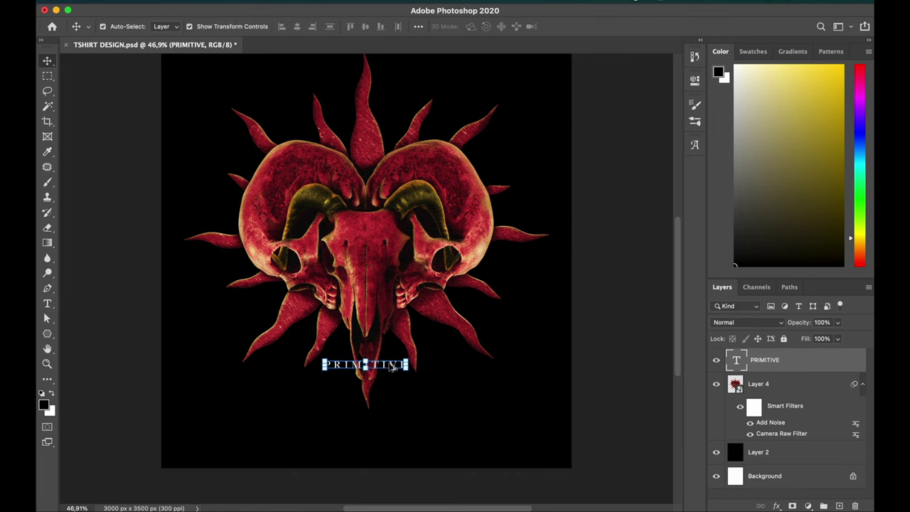
Duplicate the title as a smaller DISTORTION line beneath and centre both lines.
key("super+j")
left_click(329, 384)
type("DISTORTION")
key("super+Return")
key("super+t")
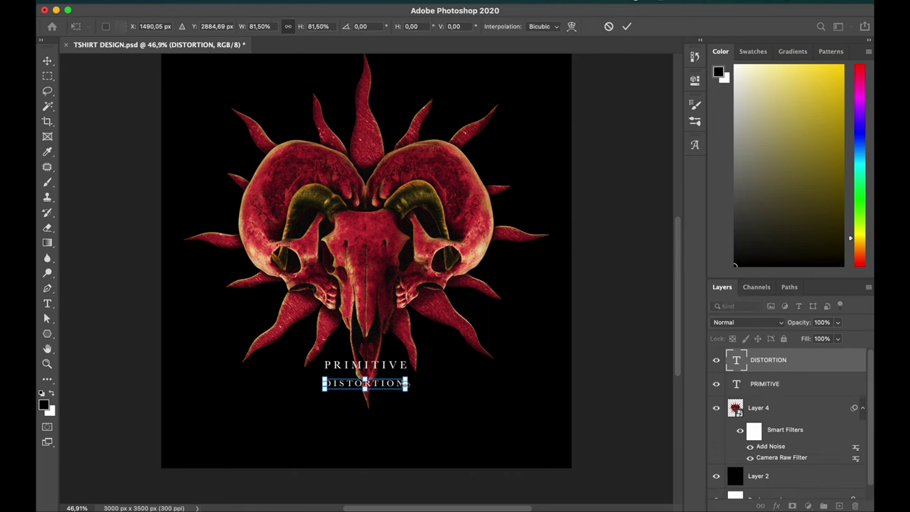
left_click_drag(426, 393, 405, 379)
key("Return")
left_click(780, 384, "shift")
scroll(406, 380, "up", 2)
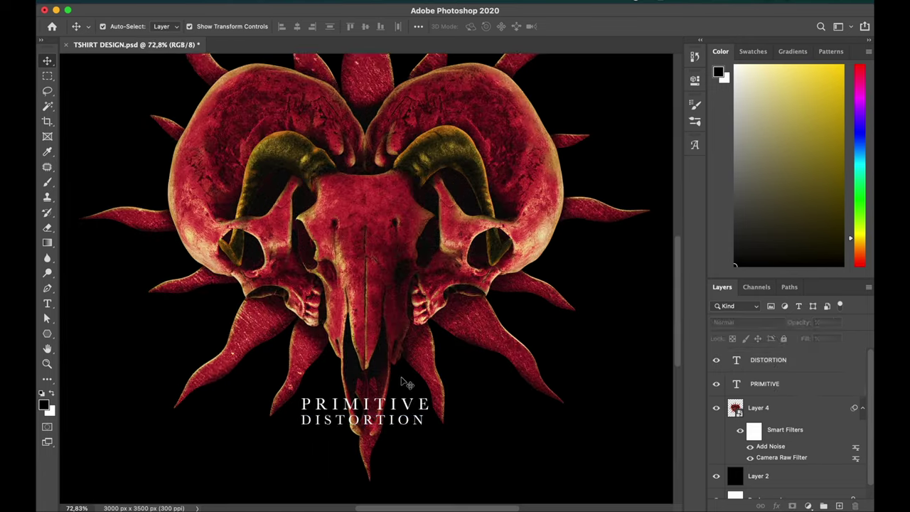
left_click(364, 422)
left_click(364, 406, "shift")
Create an enlarged P letter and move it above the title.
left_click(297, 26)
left_click(764, 384)
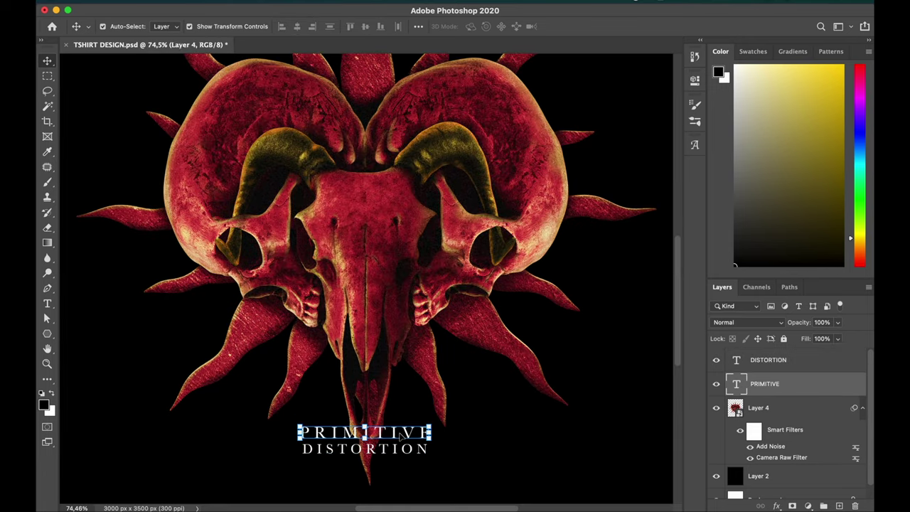
scroll(345, 392, "up", 2)
key("super+j")
key("t")
left_click(285, 366)
type("P")
left_click_drag(293, 373, 304, 384)
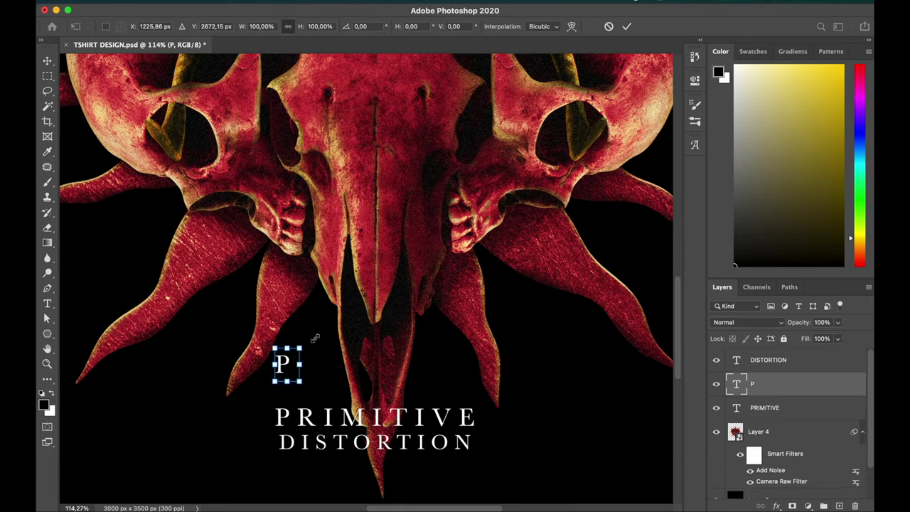
key("super+Return")
scroll(285, 363, "up", 2)
left_click_drag(250, 375, 347, 387)
Copy the P beside itself and change the copy to D.
left_click_drag(346, 387, 392, 387)
key("t")
double_click(391, 388)
type("D")
key("super+Return")
key("v")
left_click(348, 387)
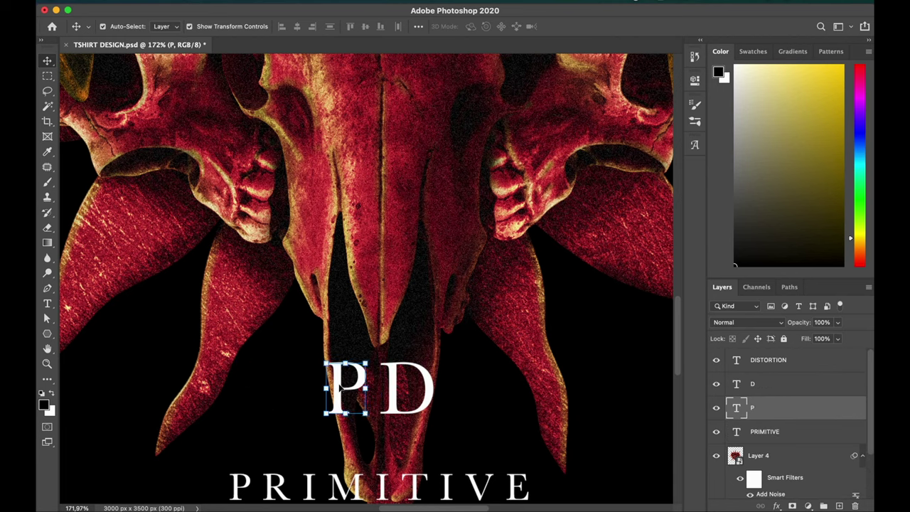
Flip the P horizontally, shift it left, and add a mirrored copy of the D.
right_click(389, 394)
left_click(409, 477)
key("Return")
left_click_drag(373, 391, 284, 391)
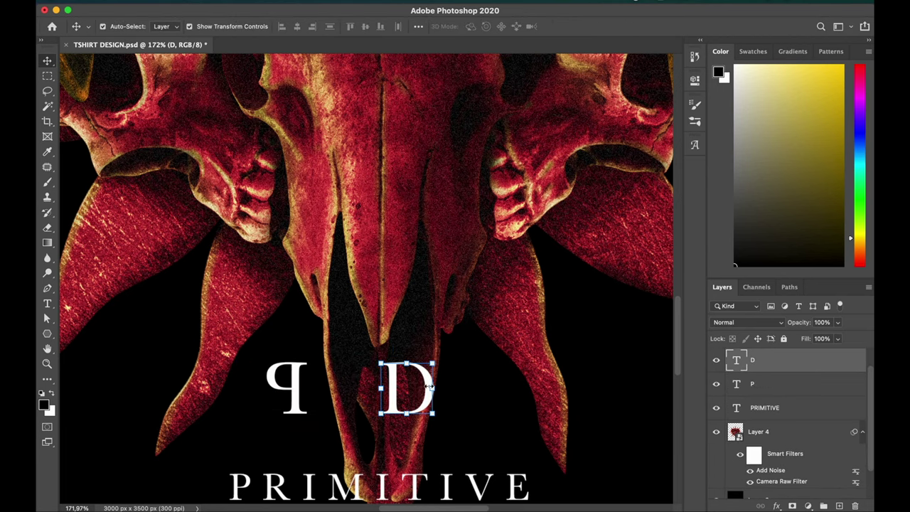
left_click_drag(409, 388, 383, 387)
right_click(412, 392)
left_click(432, 477)
key("Return")
Change the mirrored P letter to I.
left_click(288, 387)
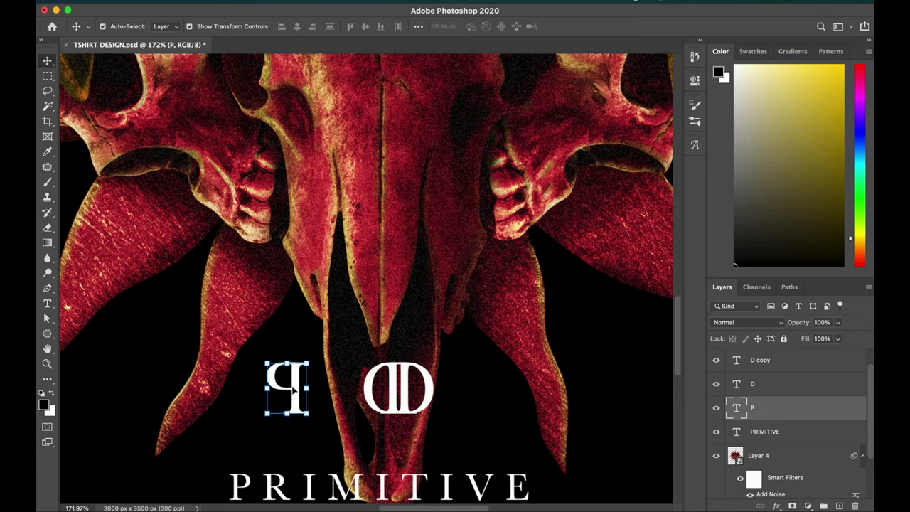
double_click(288, 388)
type("I")
scroll(384, 394, "up", 4)
key("super+Return")
left_click(416, 399)
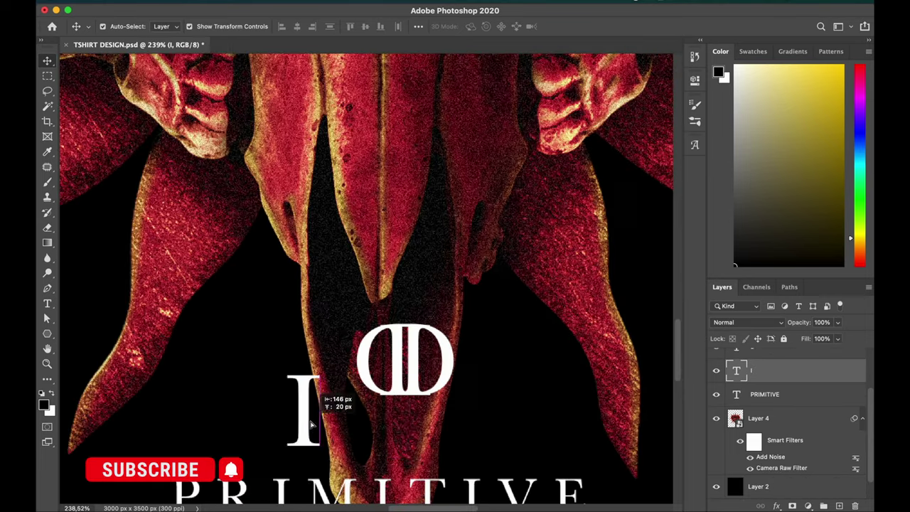
Set eraser flow to 100% and move the I under the Ds as the stem.
scroll(426, 398, "up", 3)
right_click(637, 376)
key("Escape")
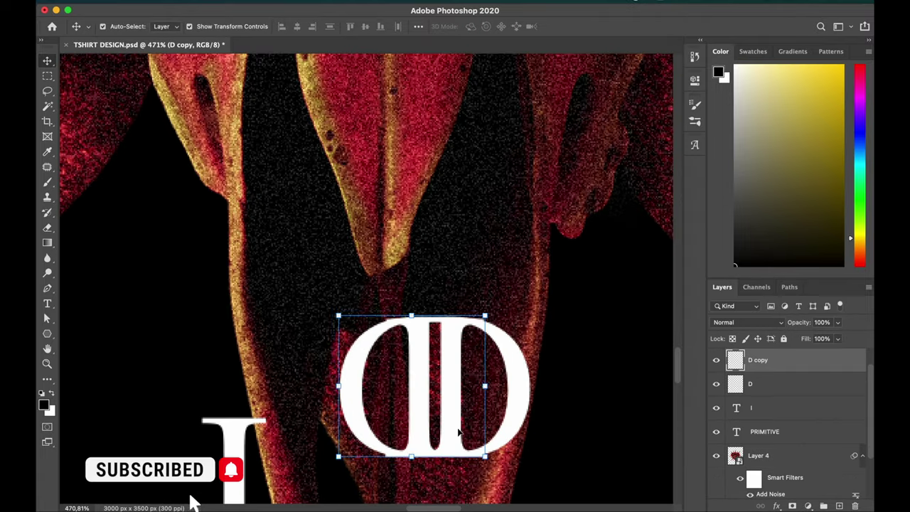
key("e")
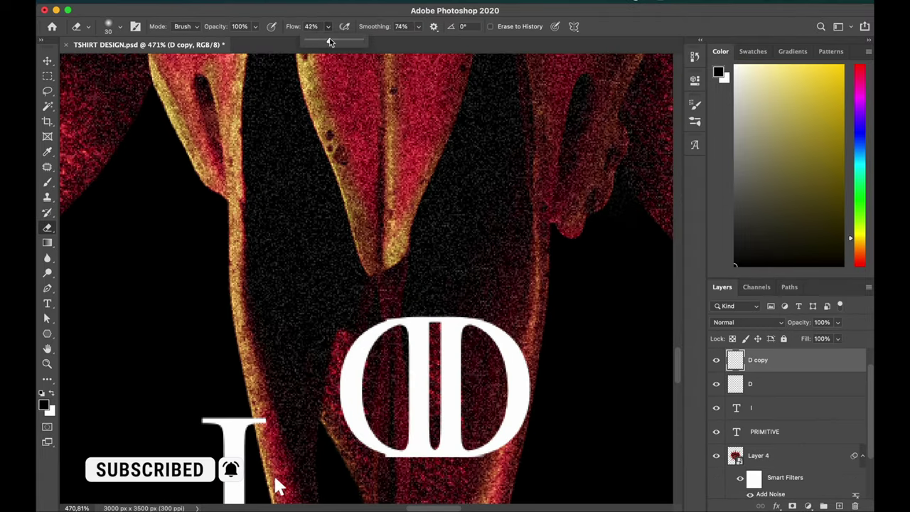
left_click_drag(329, 41, 368, 42)
key("alt+bracketleft")
key("v")
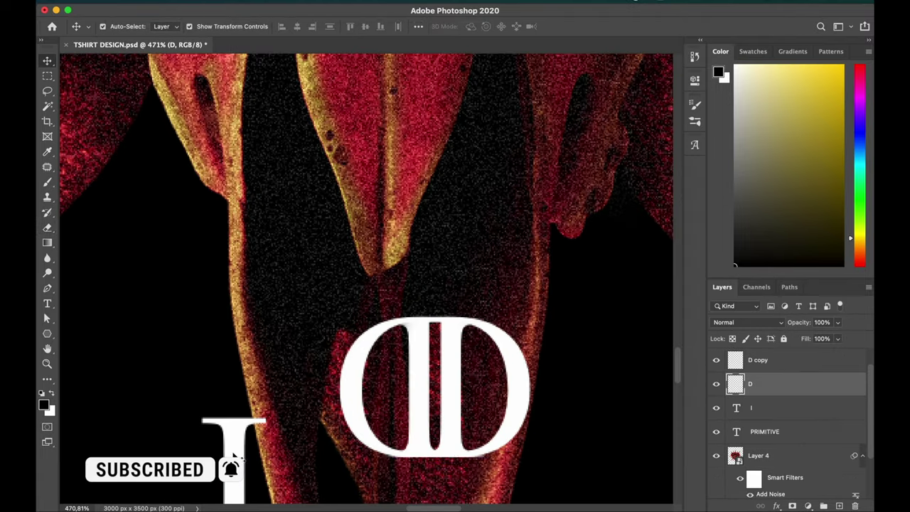
left_click_drag(241, 488, 421, 401)
Rasterize the I, merge the three monogram pieces, and centre the monogram above the title.
scroll(415, 421, "down", 2)
scroll(415, 422, "up", 1)
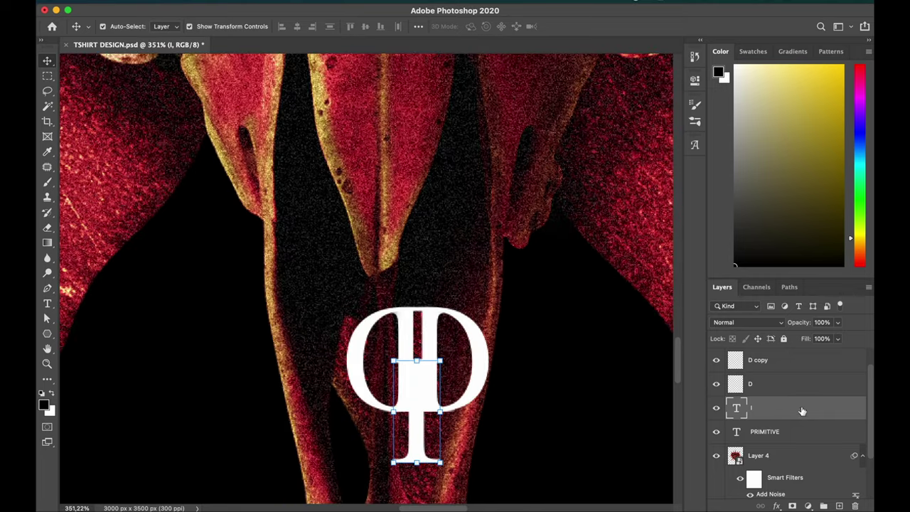
right_click(804, 410)
left_click(725, 375)
key("m")
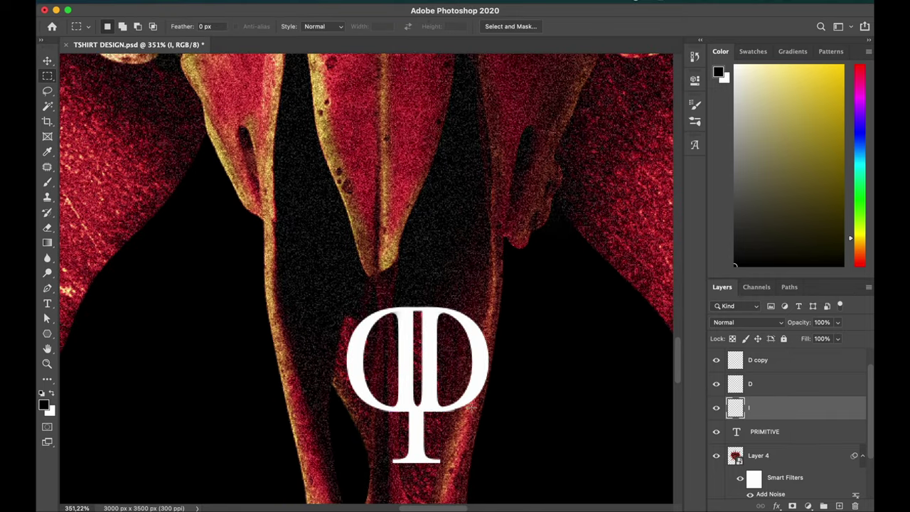
left_click(47, 60)
scroll(415, 398, "down", 2)
left_click(758, 360, "shift")
key("ctrl+e")
scroll(542, 297, "down", 2)
left_click_drag(397, 323, 382, 333)
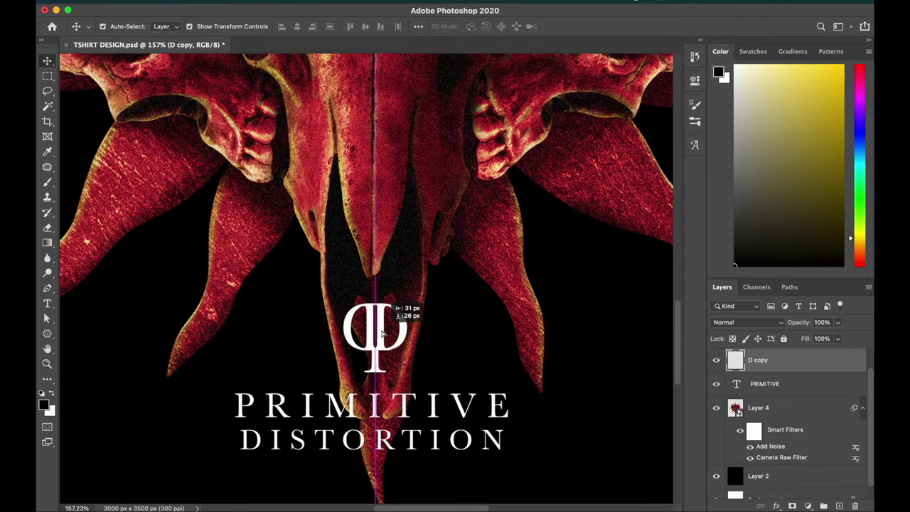
scroll(628, 307, "down", 5)
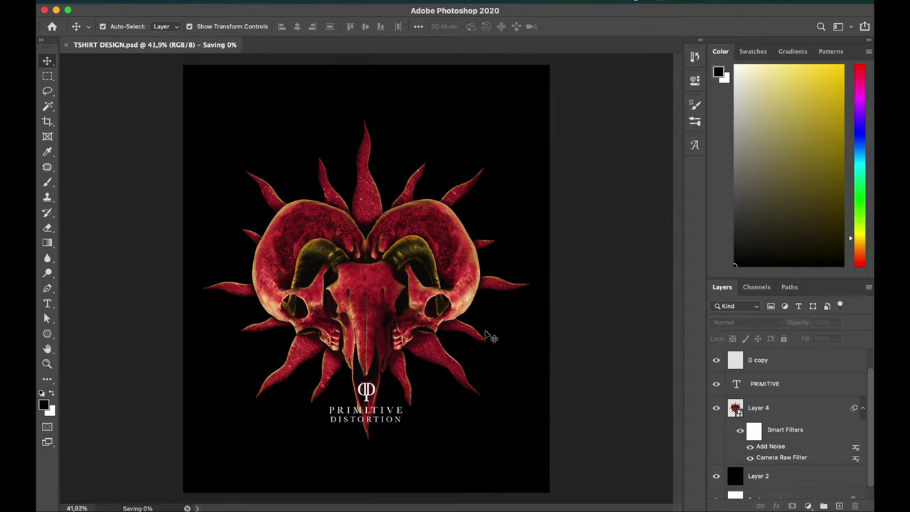
Select the monogram, DISTORTION and PRIMITIVE layers and reposition them together.
left_click(366, 389)
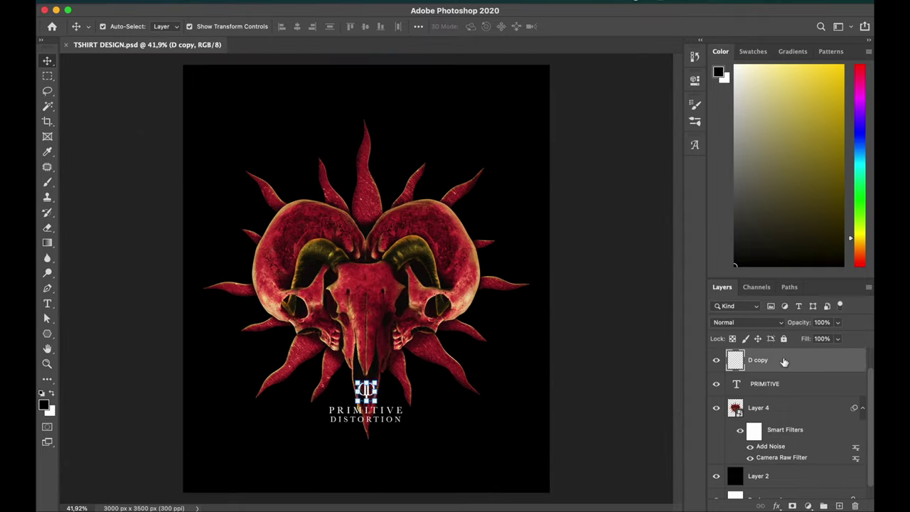
left_click(366, 410, "shift")
left_click(365, 418, "shift")
mouse_move(367, 414)
left_mouse_down()
mouse_move(373, 228)
mouse_move(368, 414)
left_mouse_up()
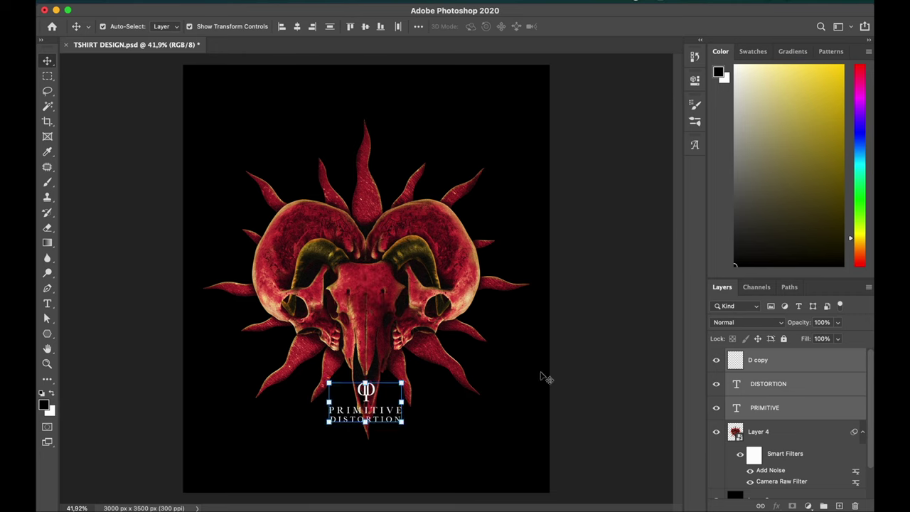
scroll(356, 406, "down", 2)
scroll(355, 406, "up", 3)
Scale the DISTORTION and PRIMITIVE title up slightly and hide the black background layer.
left_click(768, 384)
left_click(764, 408, "shift")
key("ctrl+t")
left_click_drag(410, 426, 418, 423)
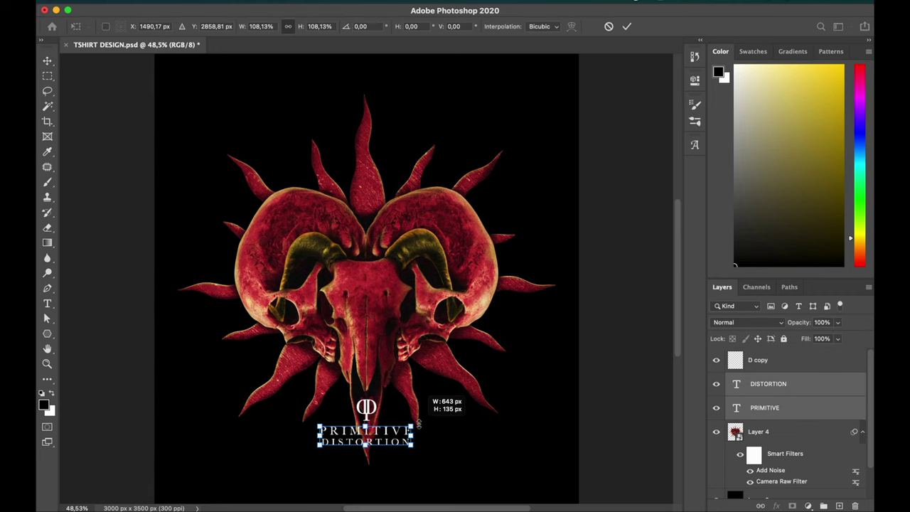
key("Return")
left_click(425, 412)
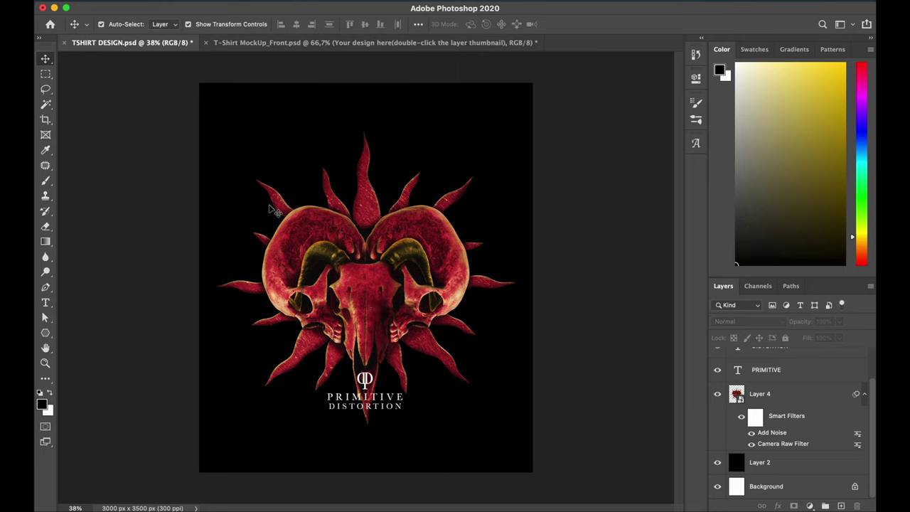
left_click(717, 463)
Hide the white background, open the mockup's design placeholder, and rasterize its layers.
left_click(717, 486)
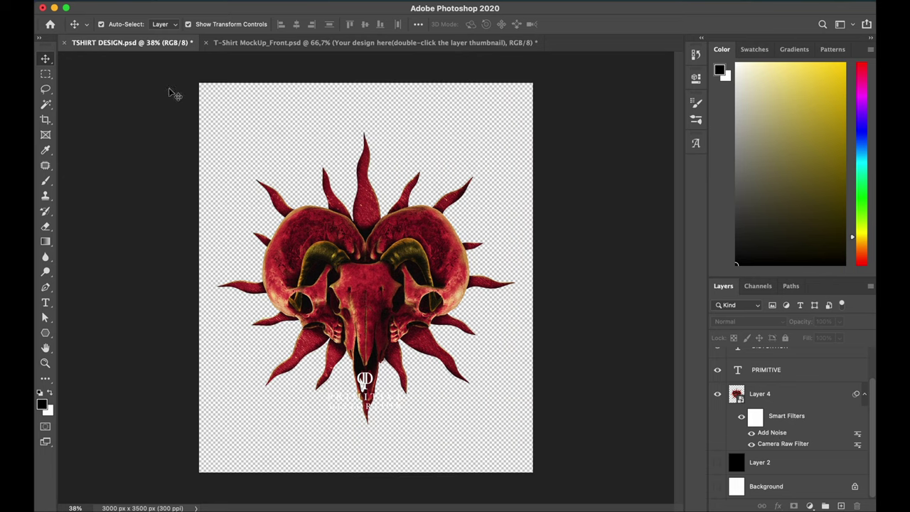
left_click_drag(252, 190, 608, 483)
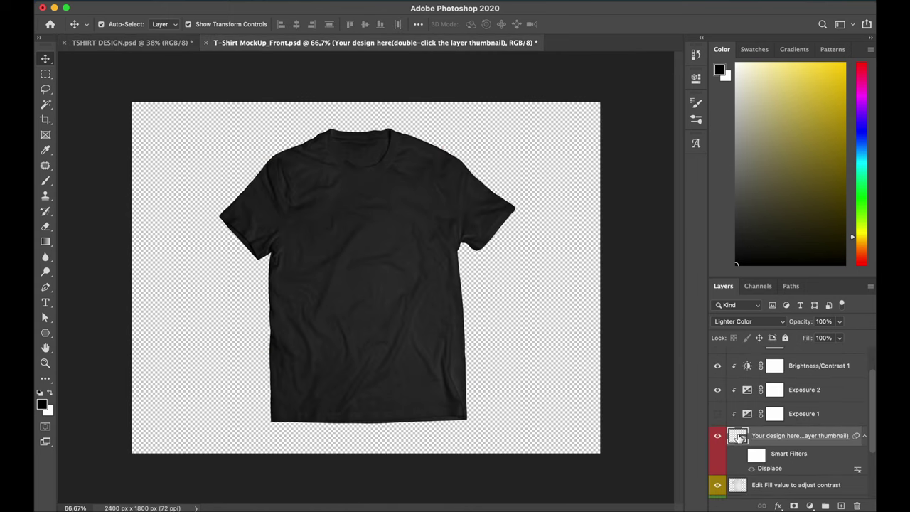
double_click(738, 435)
scroll(377, 291, "down", 3)
right_click(782, 431)
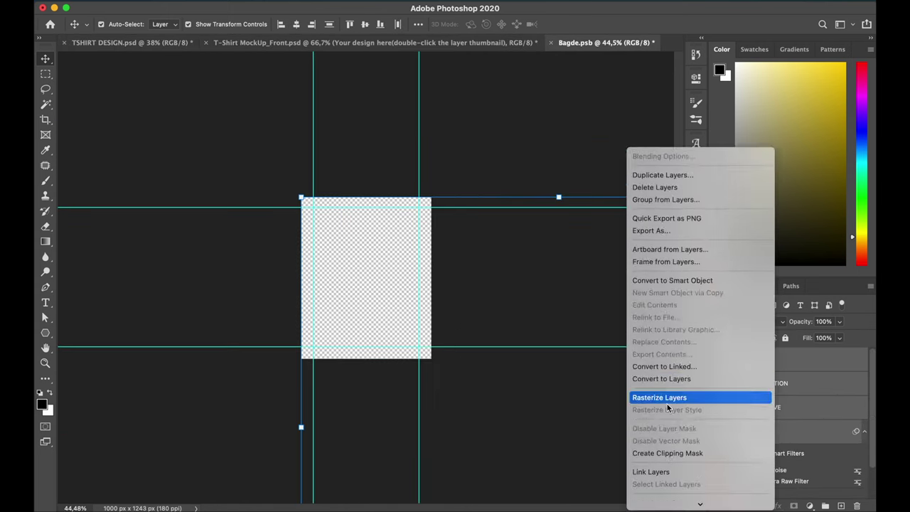
left_click(667, 398)
Paste the design into the placeholder, save it to update the mockup, and check its blend mode.
key("ctrl+v")
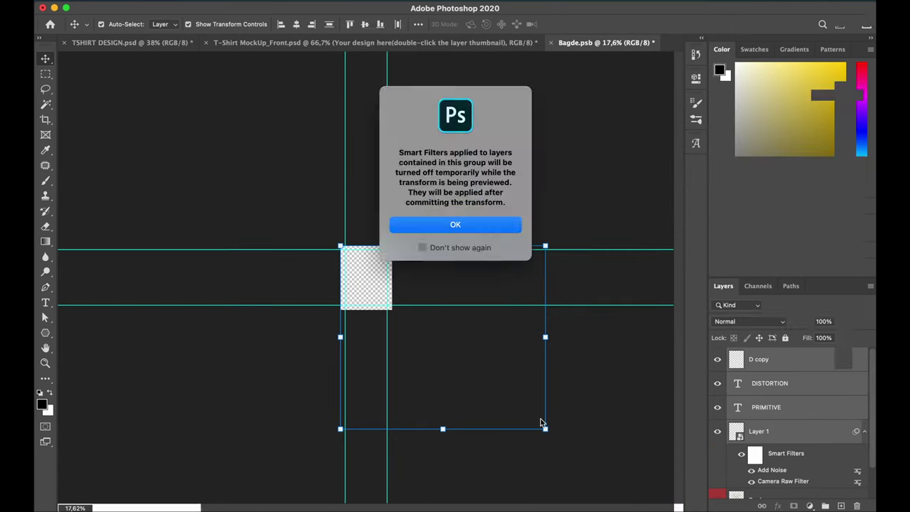
key("Return")
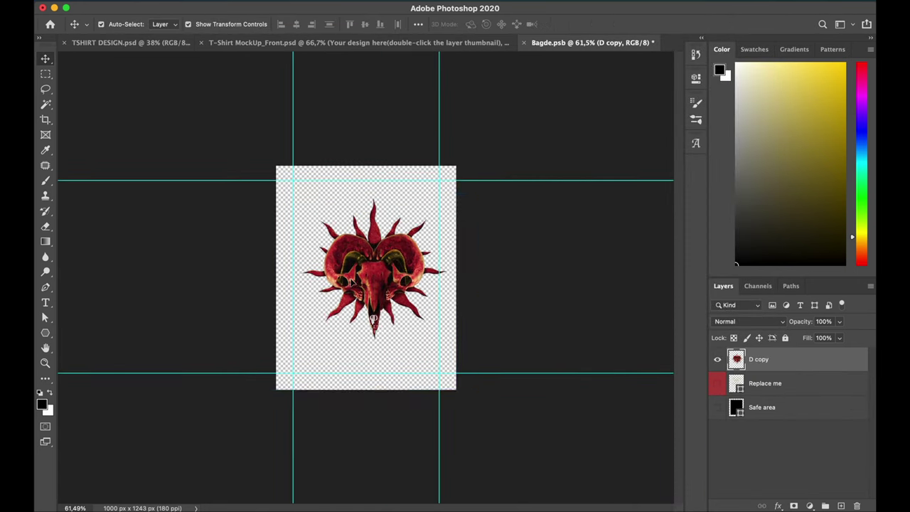
key("ctrl+t")
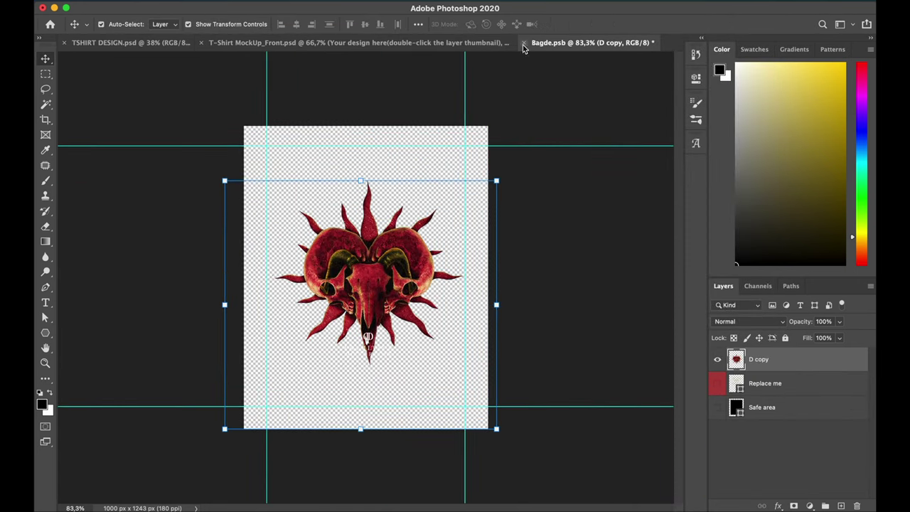
key("ctrl+s")
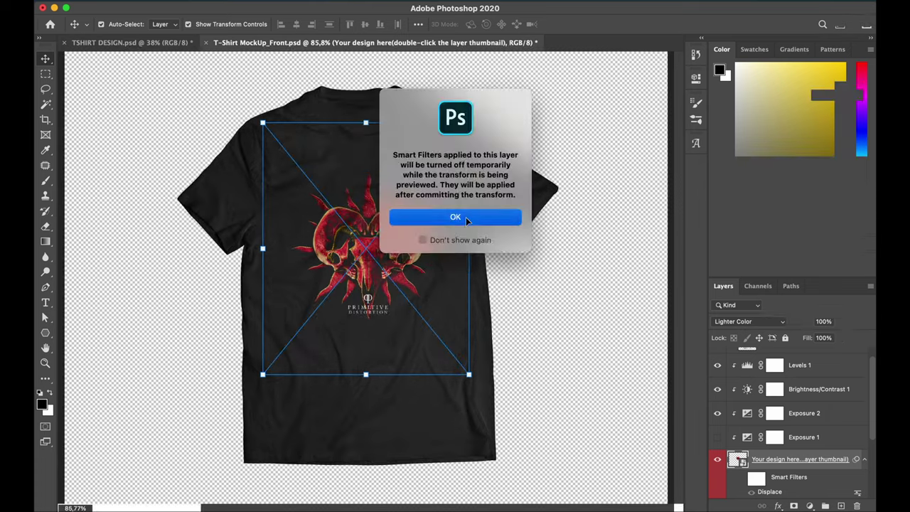
left_click(465, 217)
left_click(748, 321)
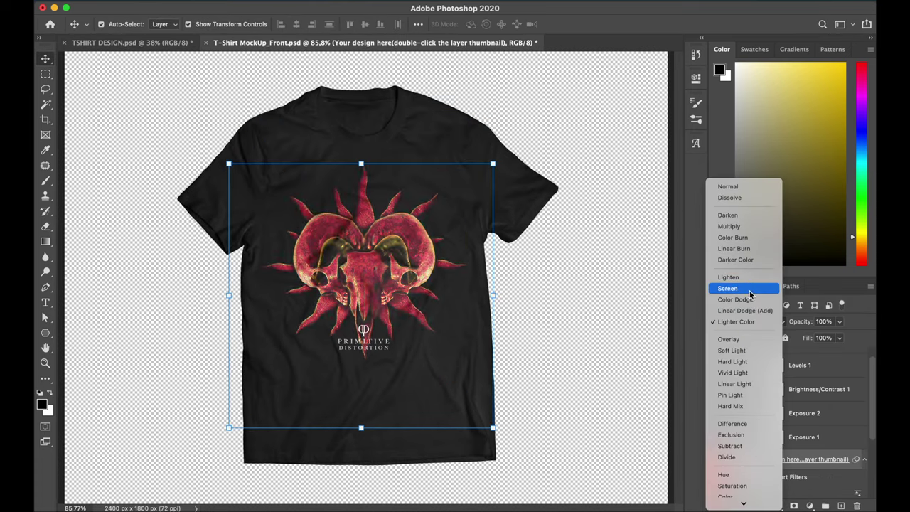
Close the blend-mode menu, leaving the design shown across the shirt's chest.
left_click(738, 311)
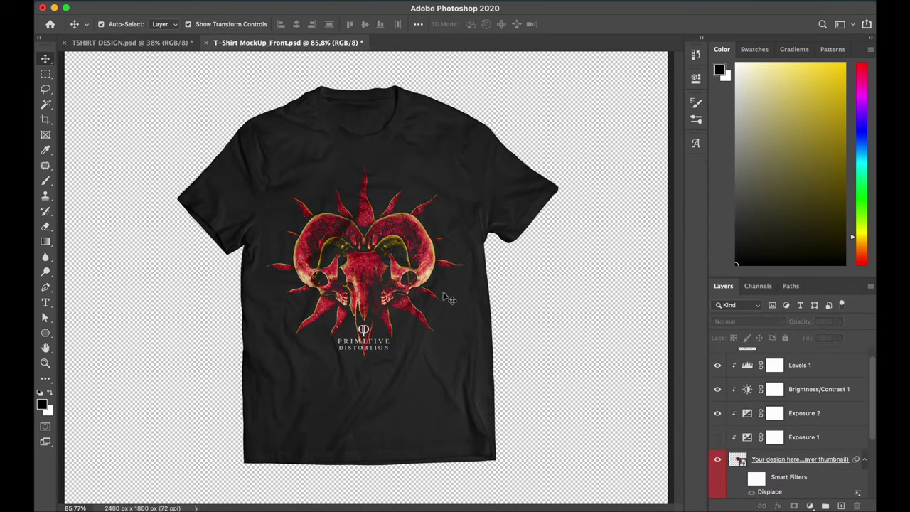